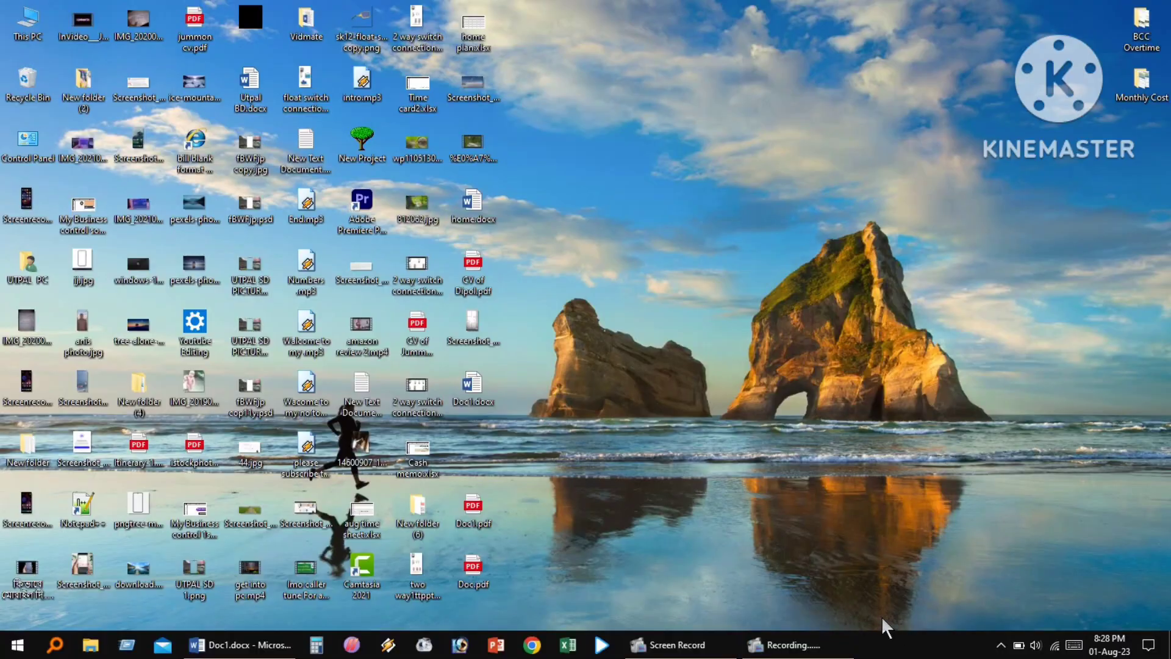
Step: Launch Microsoft Excel from the taskbar
click(567, 645)
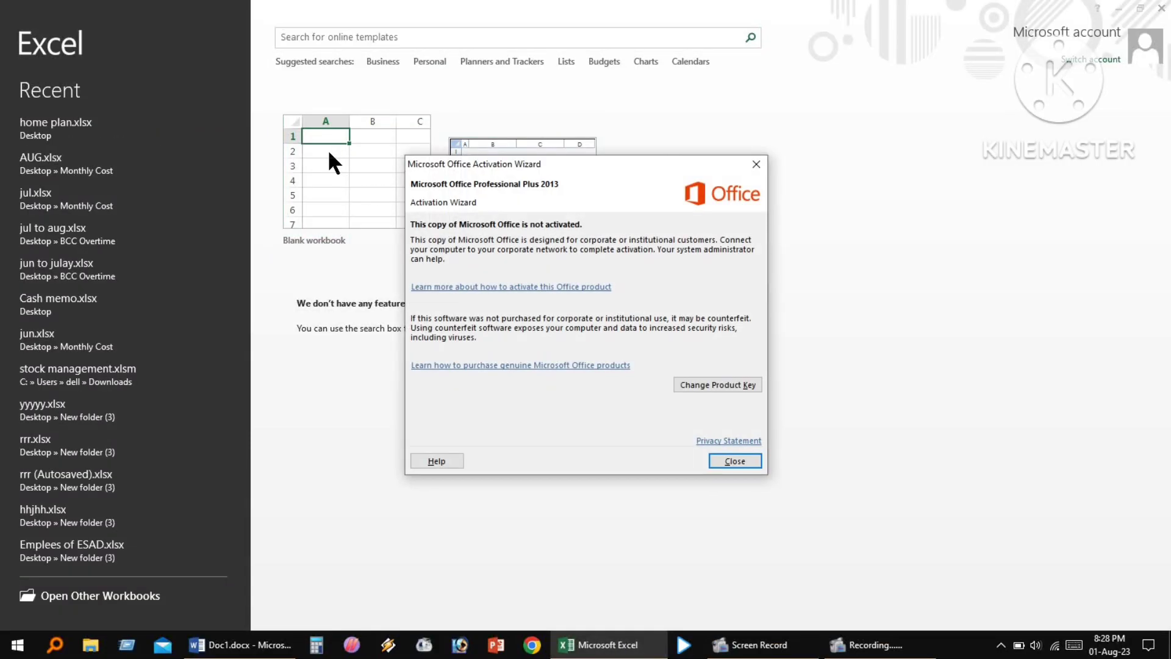
Step: Close the Office activation notice and start a blank workbook
click(735, 461)
click(314, 189)
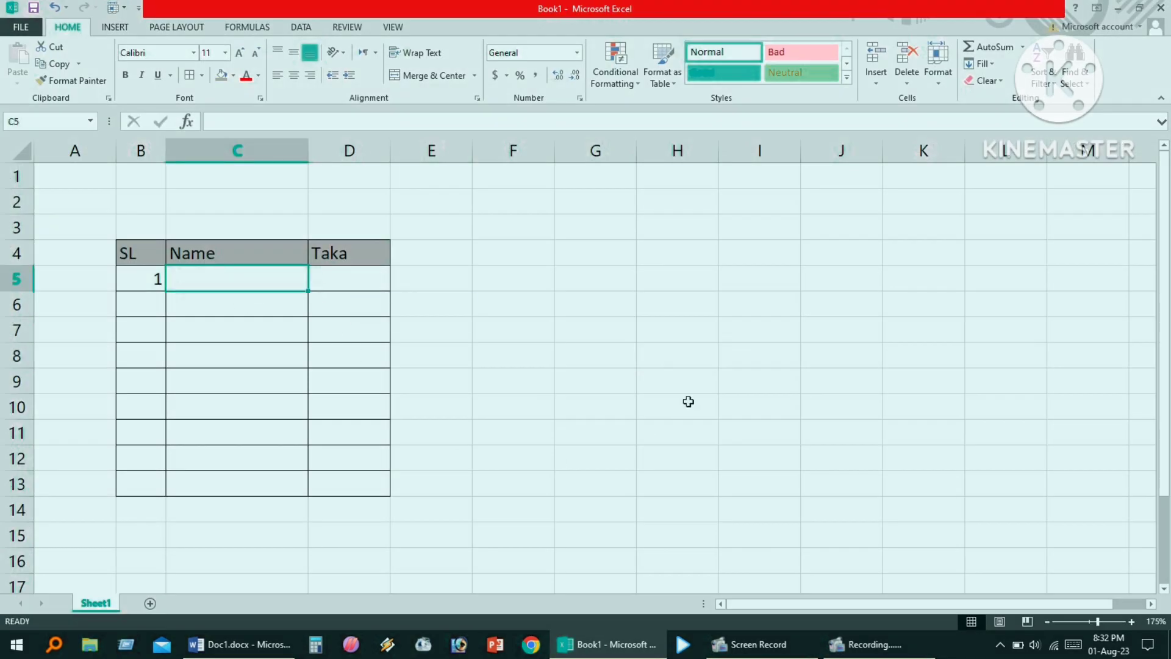
Step: Clear the stray 1 from cell B5
click(145, 286)
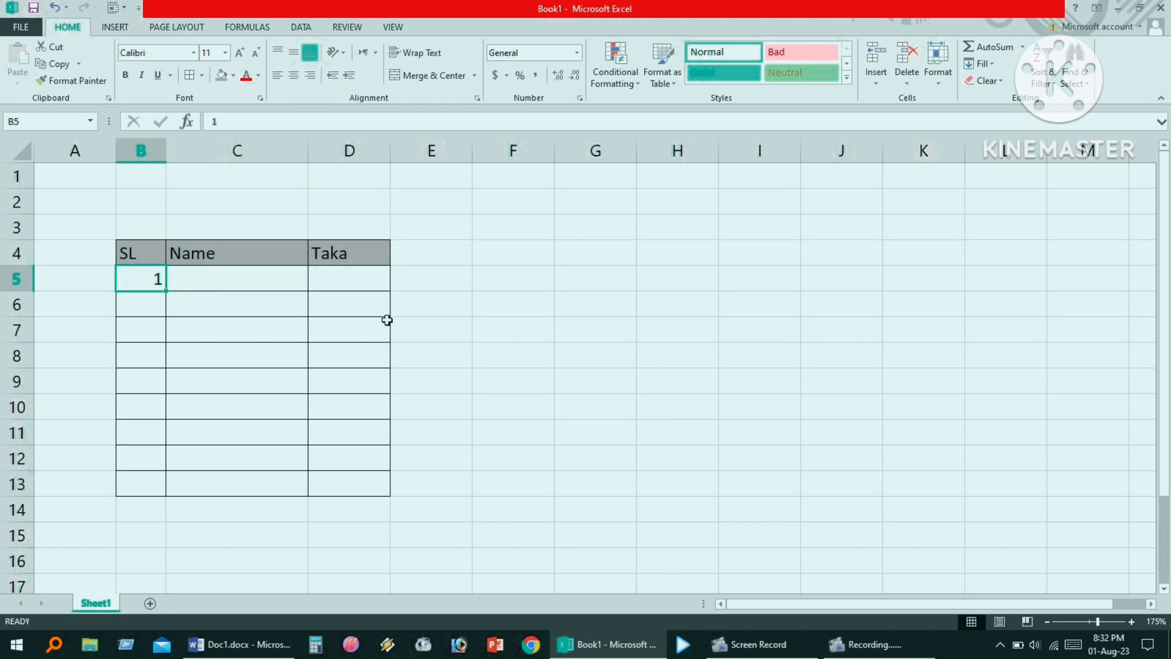
key(BackSpace)
click(604, 402)
Step: Enter the title 'Monthly Selary' in cell C2
click(210, 203)
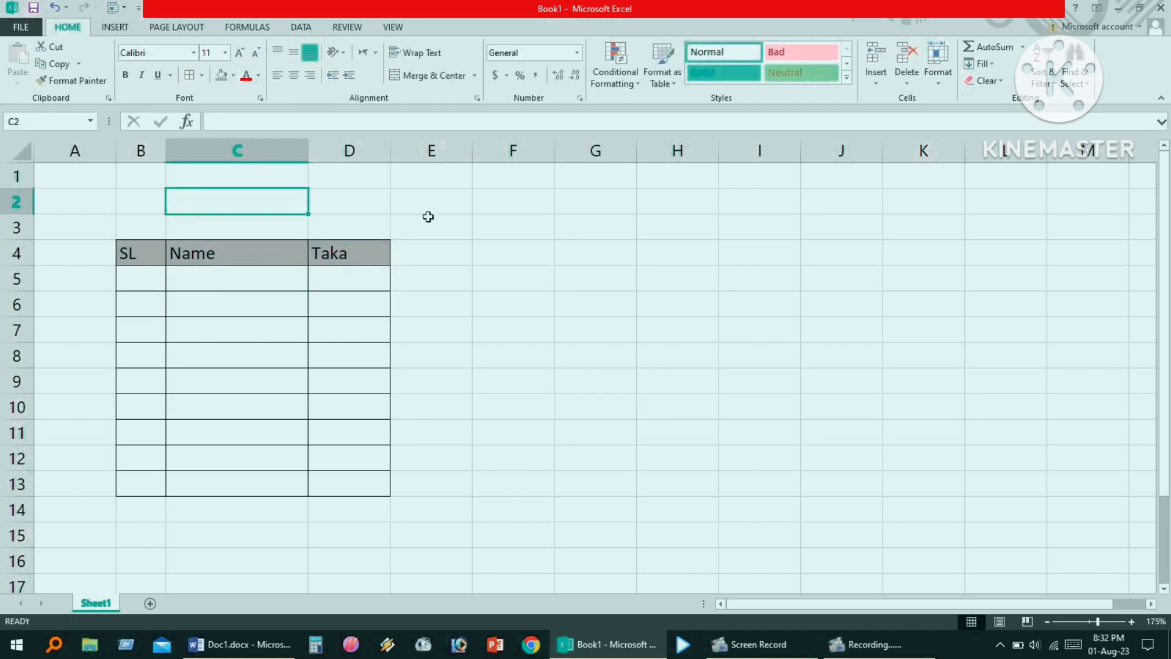
text(mo)
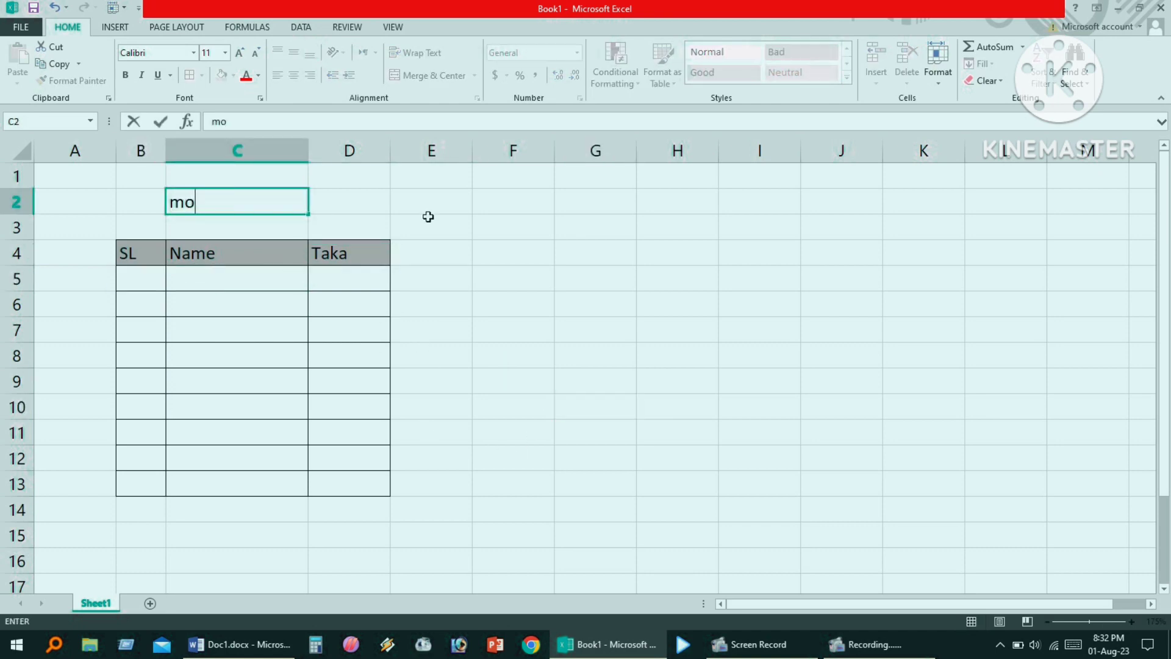
key(BackSpace)
key(BackSpace)
text(Month)
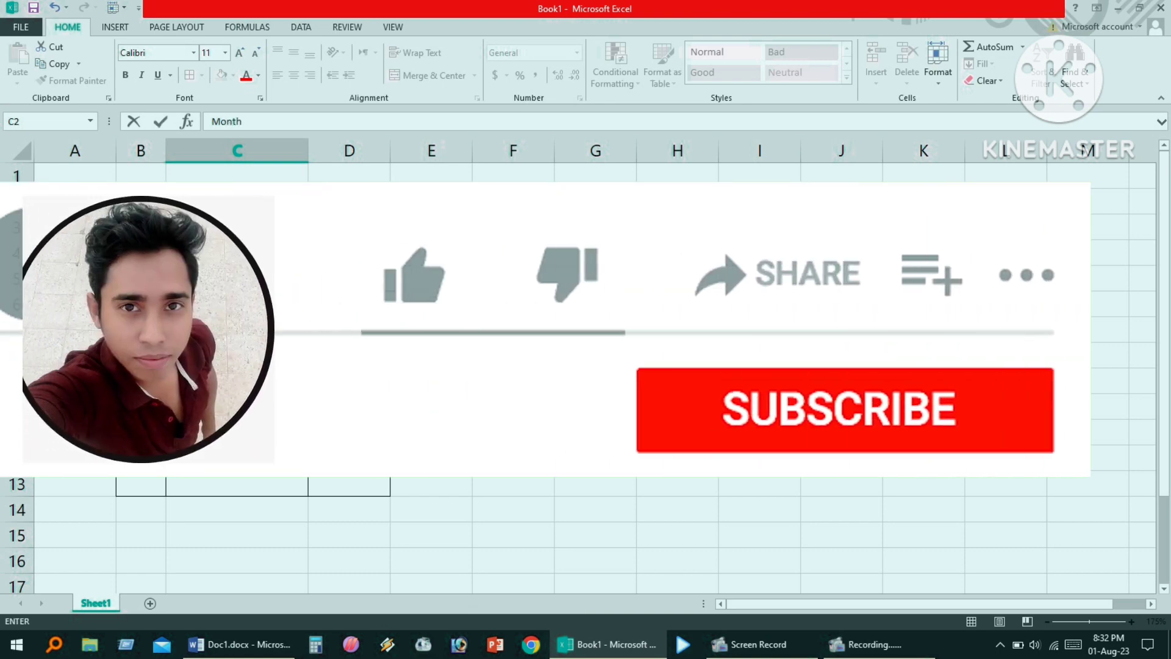
text(ly Selary)
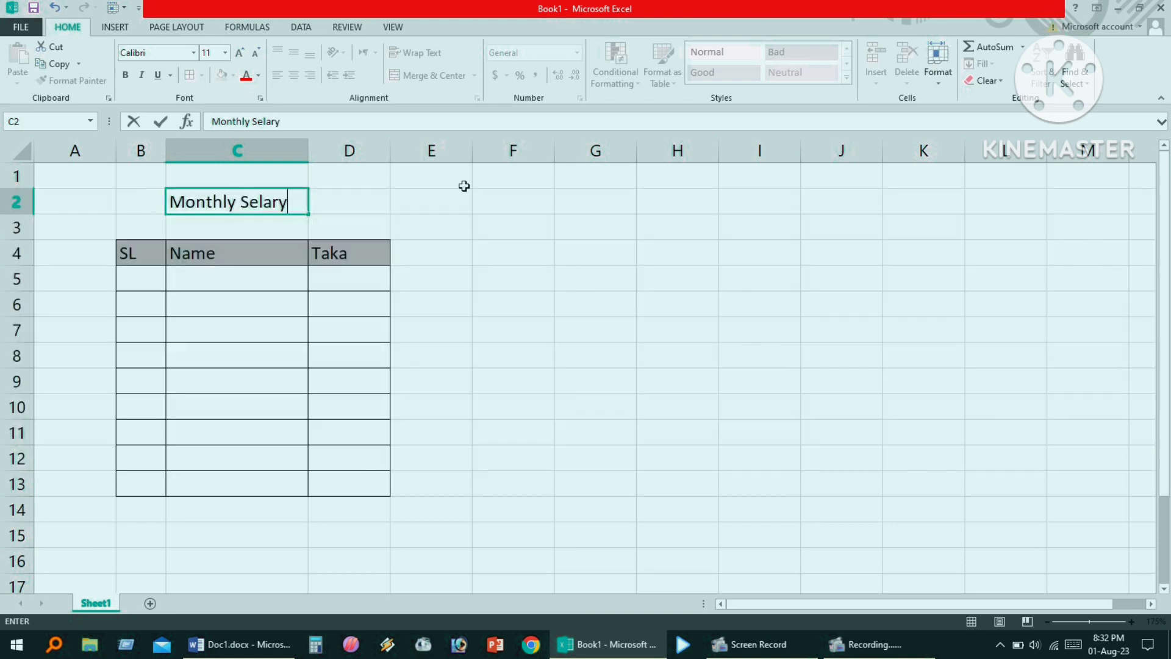
click(595, 274)
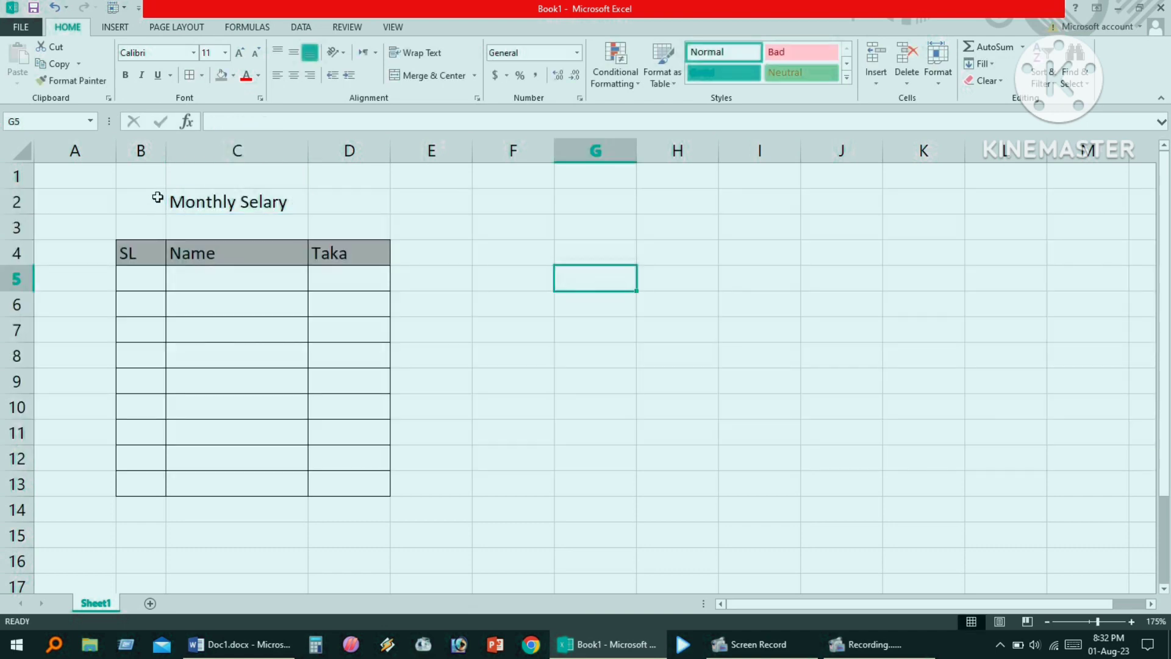
Step: Merge and center the title across B2:D2, with red text and a light fill
mouse_move(157, 195)
mouse_down()
mouse_move(350, 212)
mouse_move(357, 200)
mouse_up()
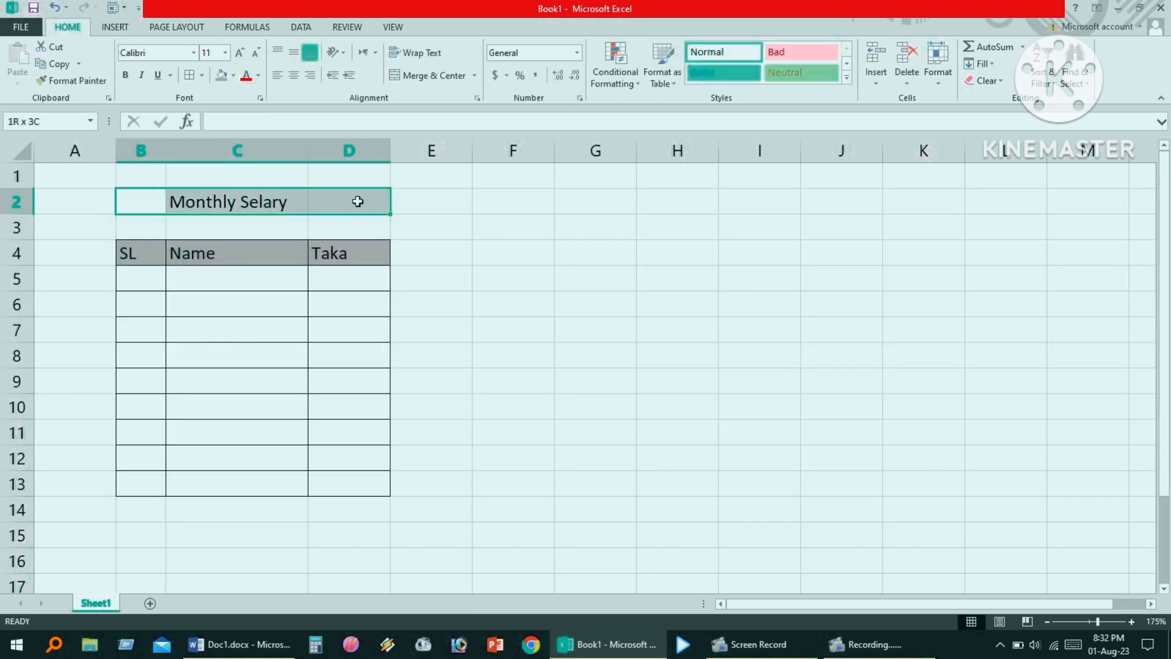
click(421, 75)
click(222, 74)
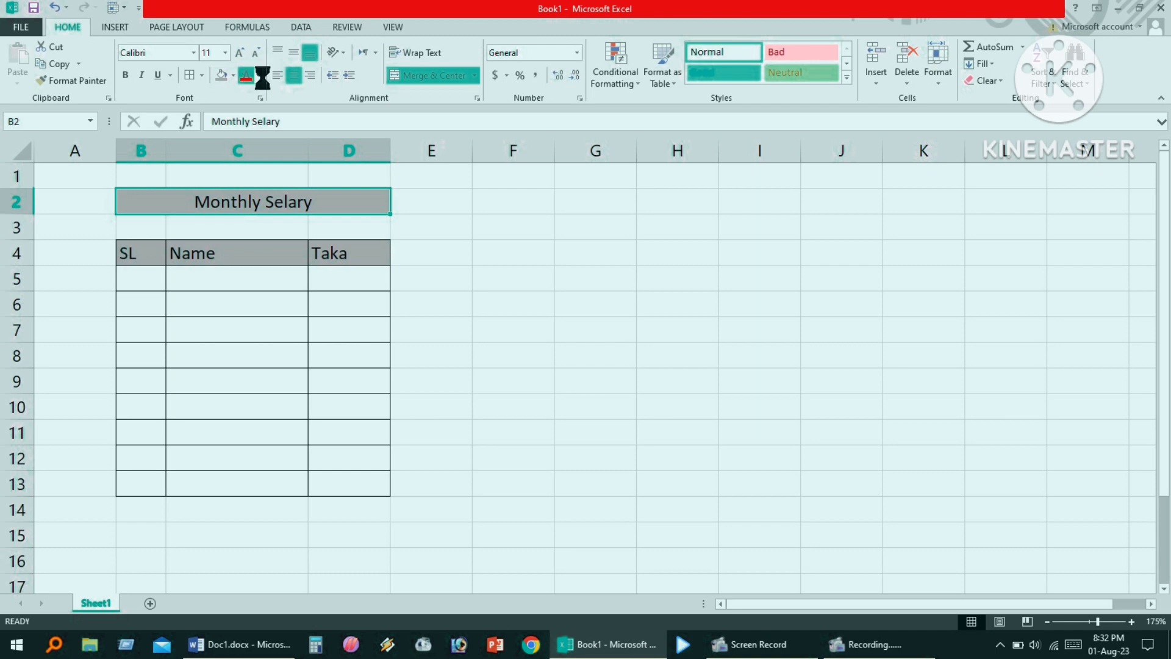
click(513, 278)
click(207, 202)
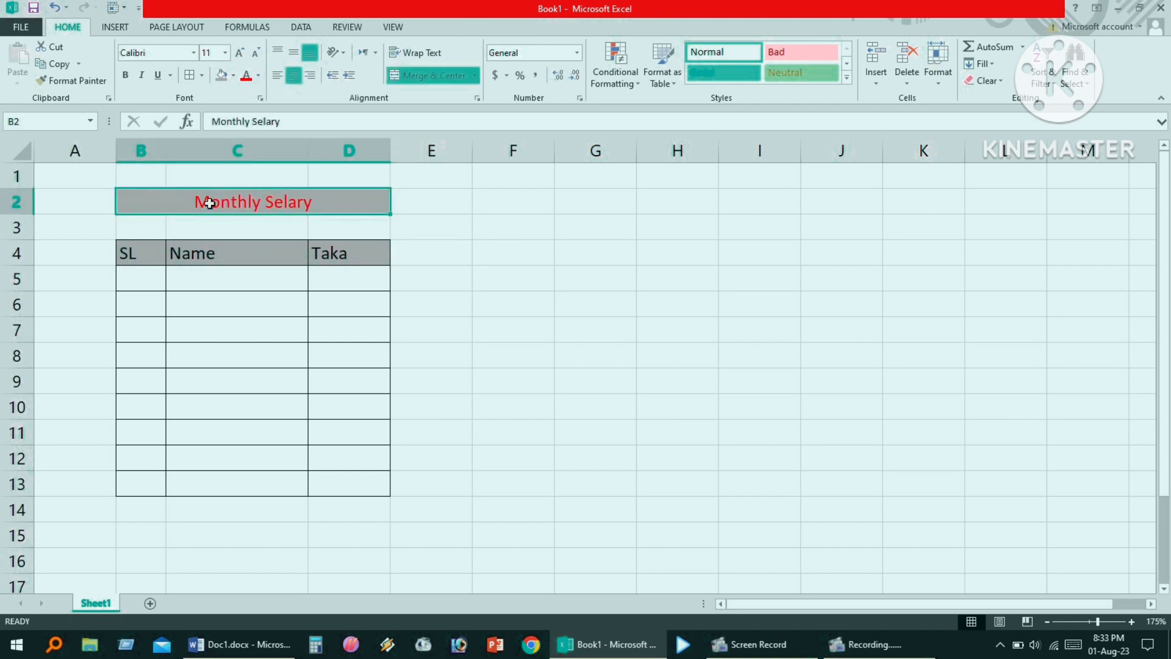
click(233, 75)
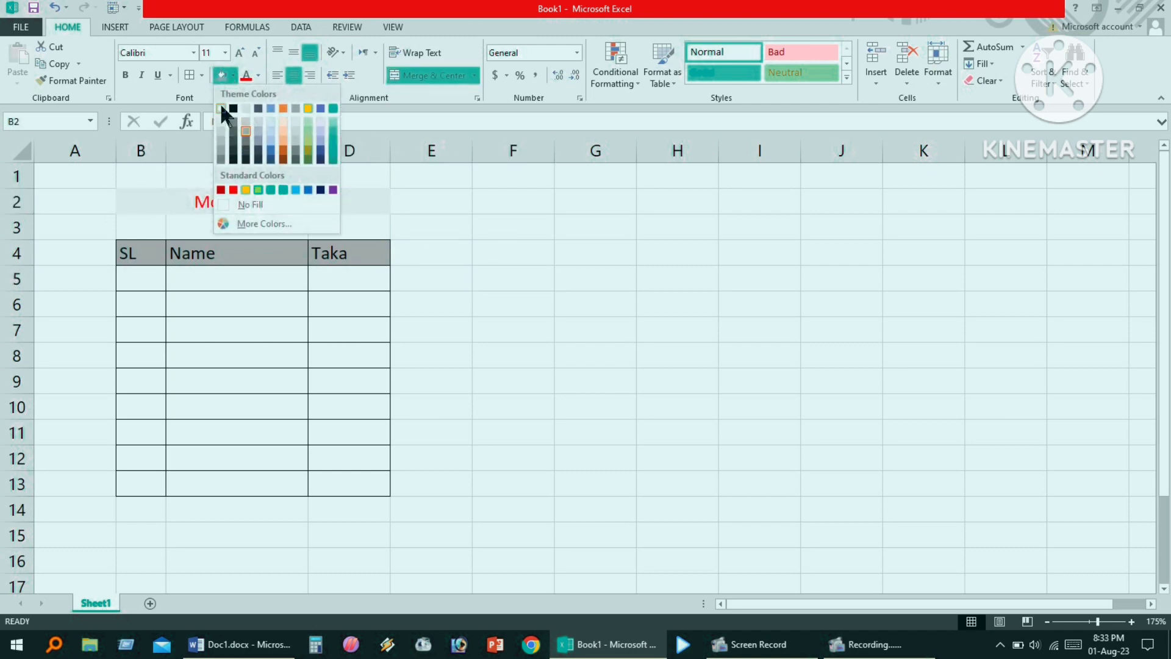
click(222, 122)
click(466, 275)
click(604, 334)
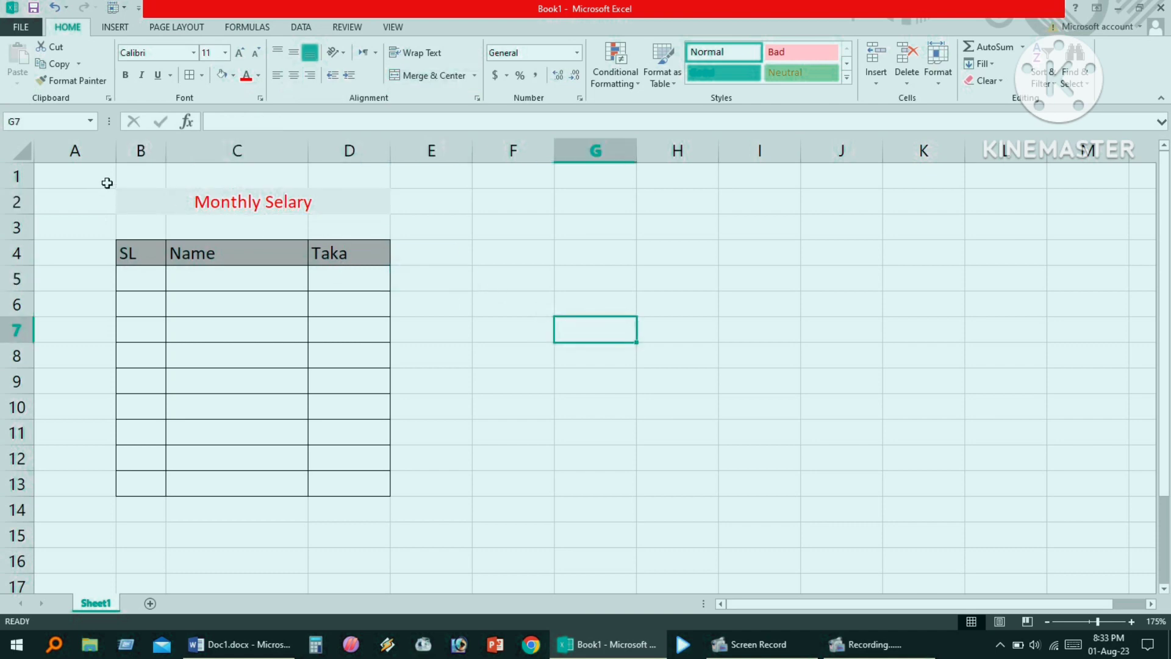
Step: Put a thick box border around B2:D17
drag(124, 199, 355, 589)
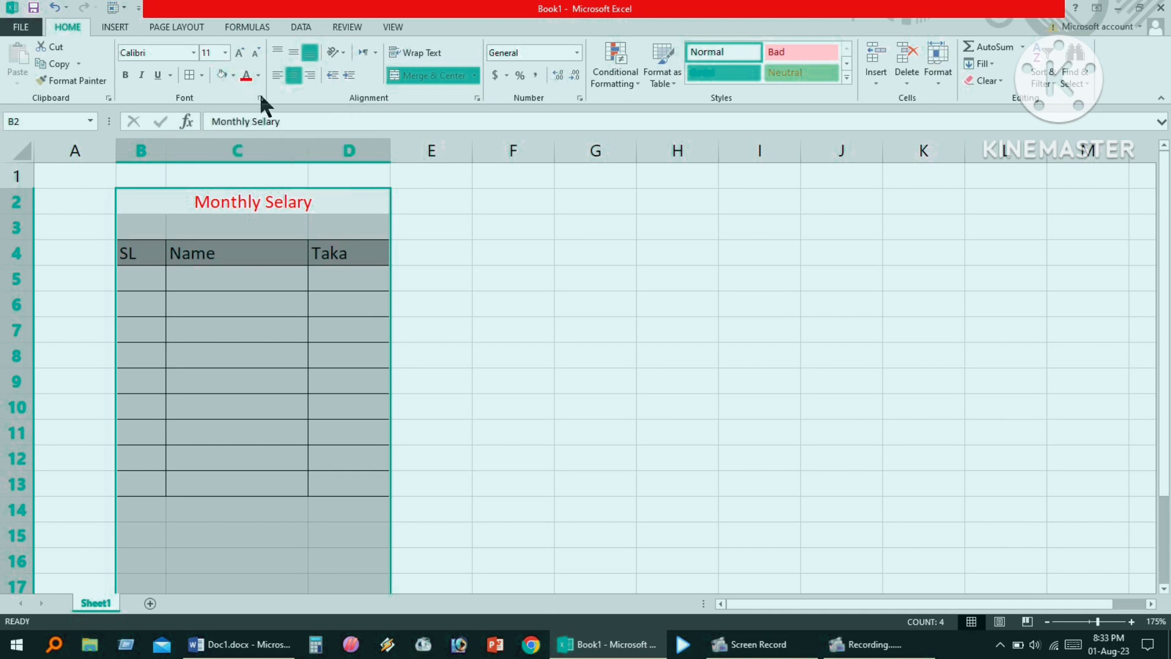
click(203, 75)
click(238, 235)
click(558, 359)
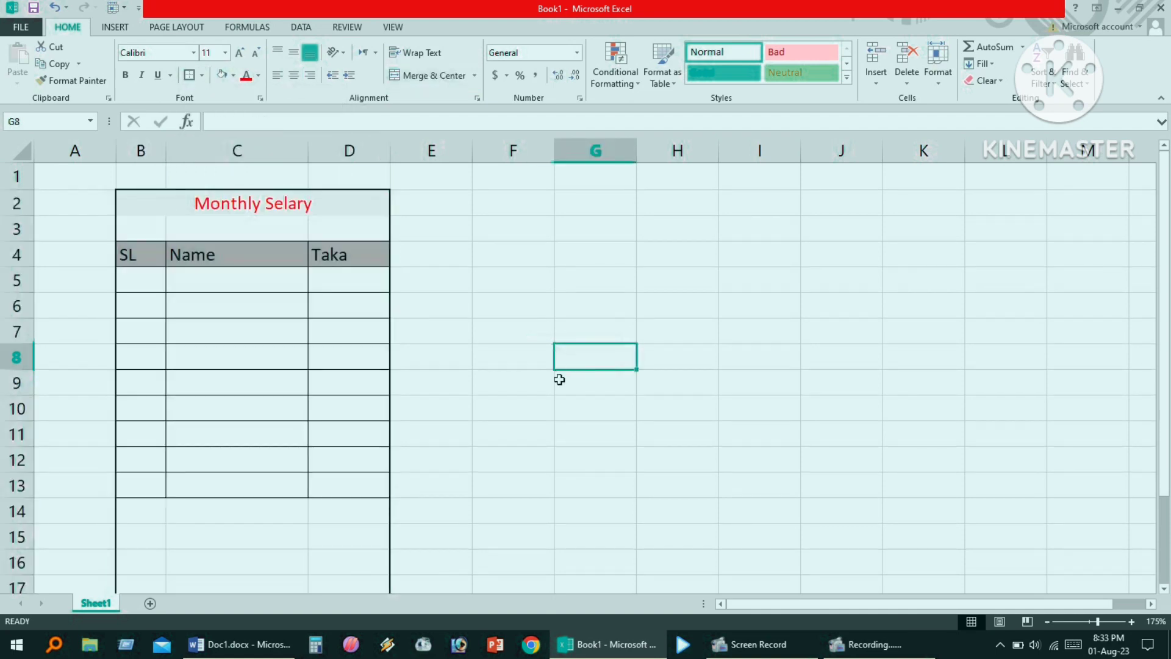
click(506, 434)
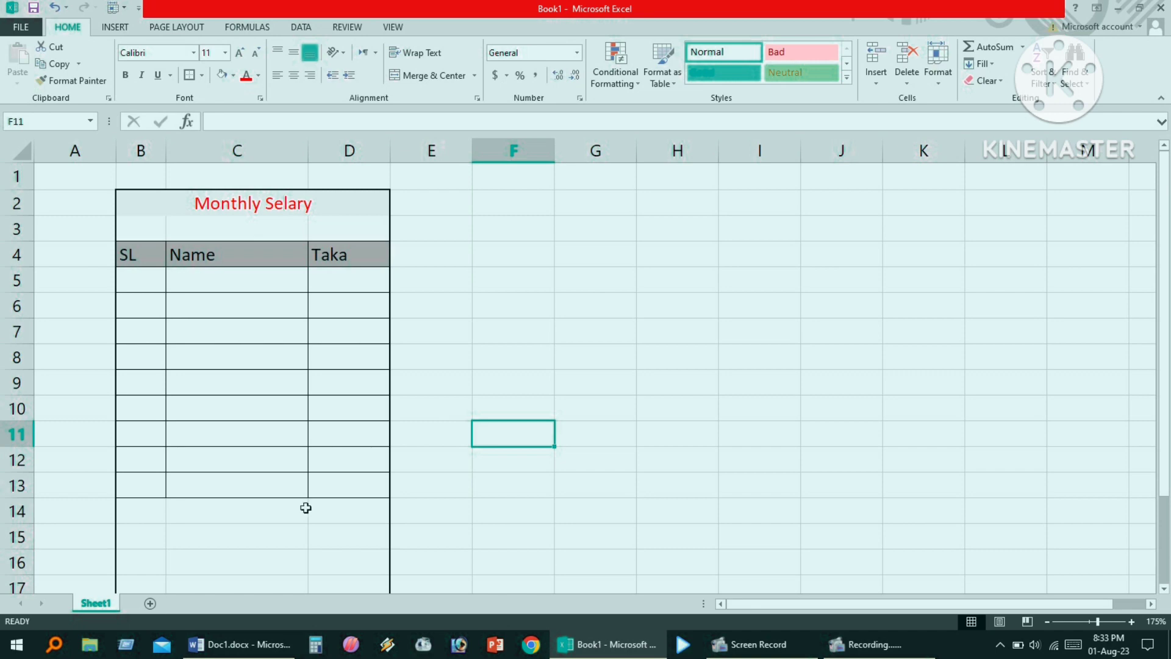
Step: Remove all borders from B2:D17
click(136, 201)
drag(123, 240, 309, 583)
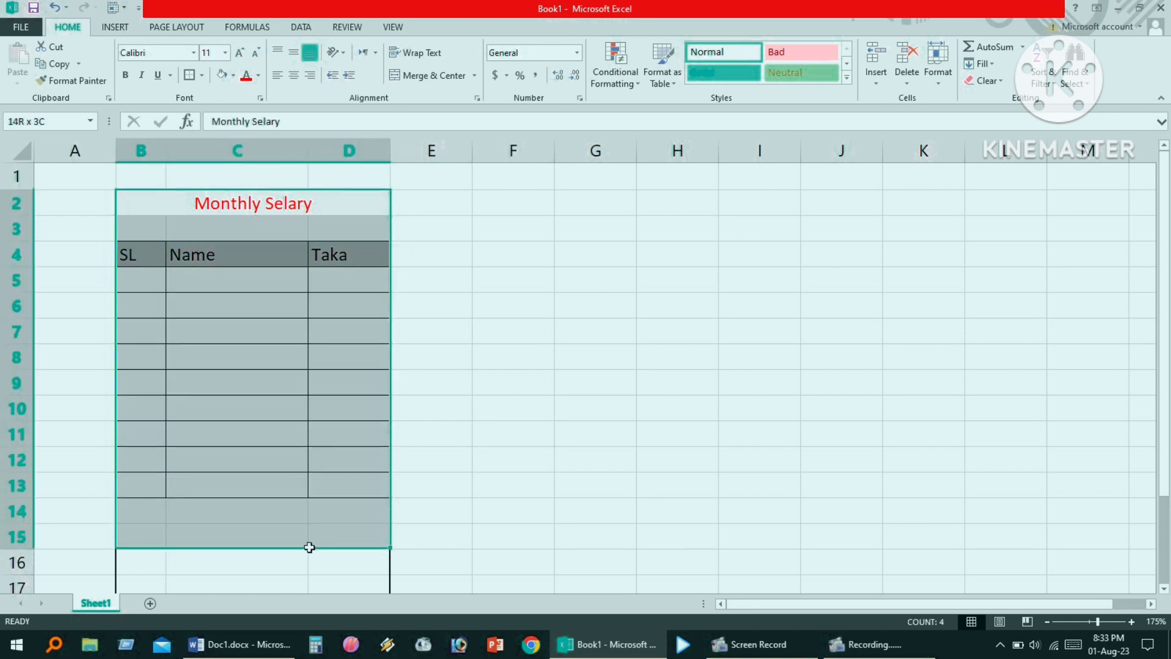
click(203, 72)
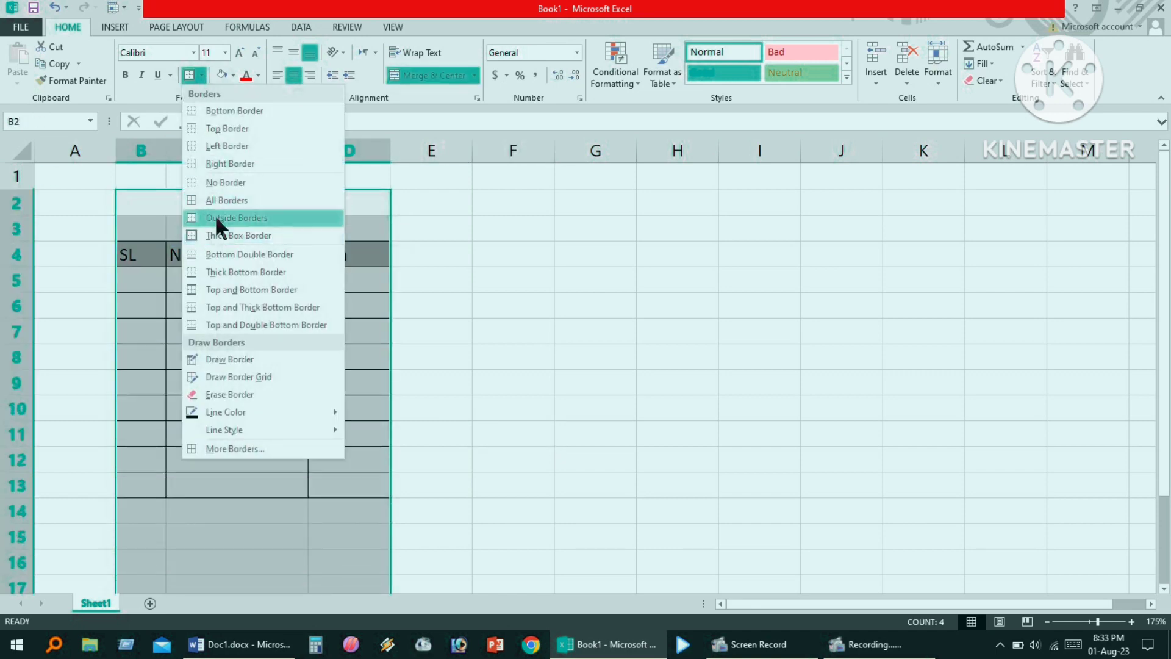
click(222, 183)
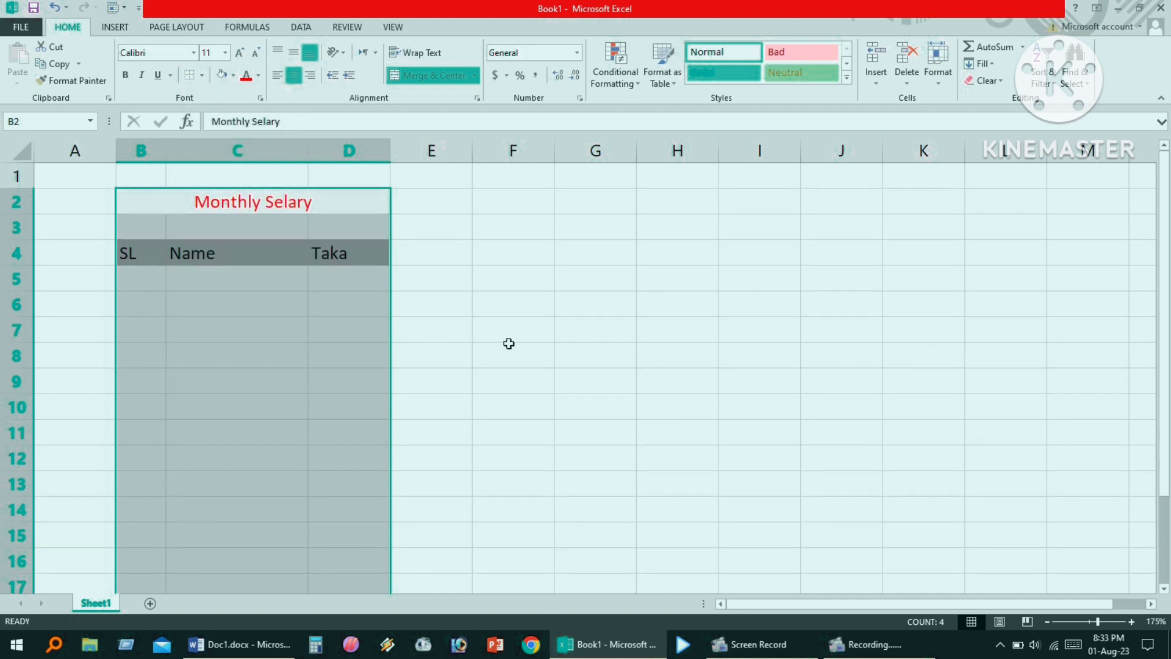
click(202, 68)
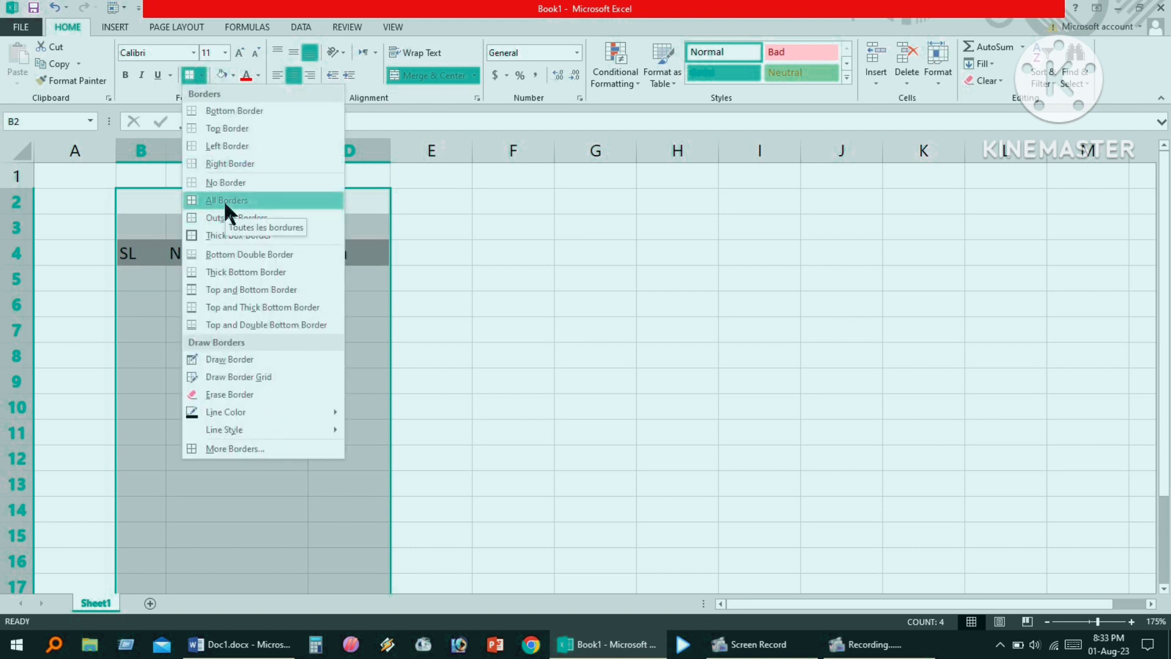
click(223, 199)
click(207, 277)
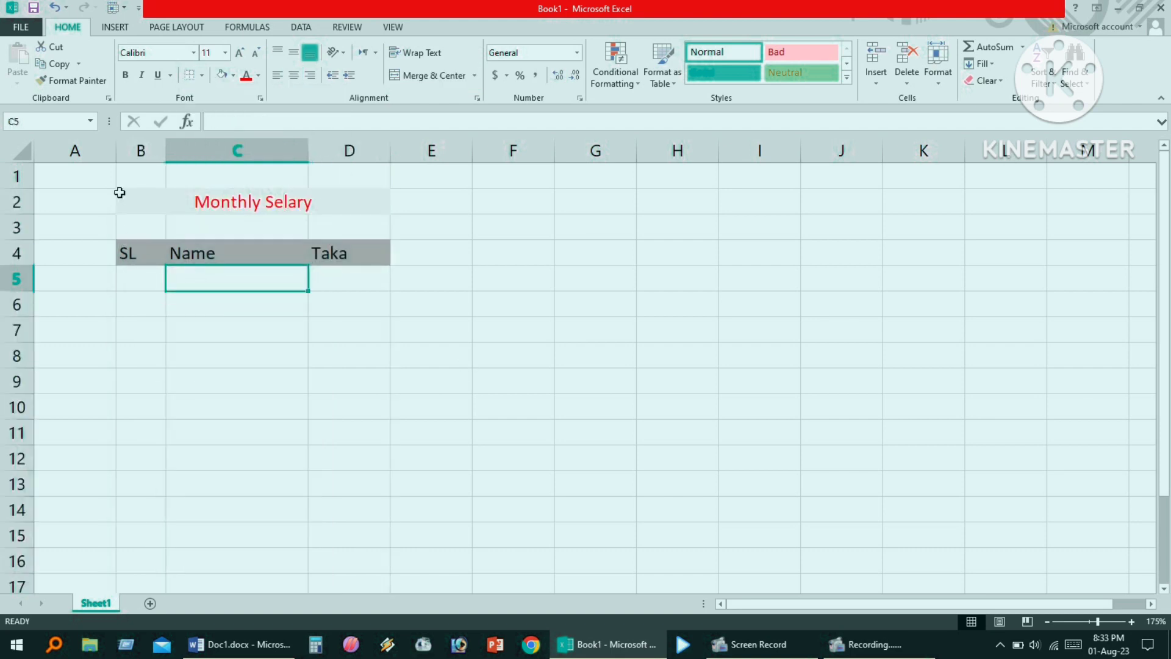
Step: Apply All Borders to every cell of the table B4:D12
mouse_move(120, 257)
mouse_down()
mouse_move(345, 445)
mouse_move(346, 460)
mouse_up()
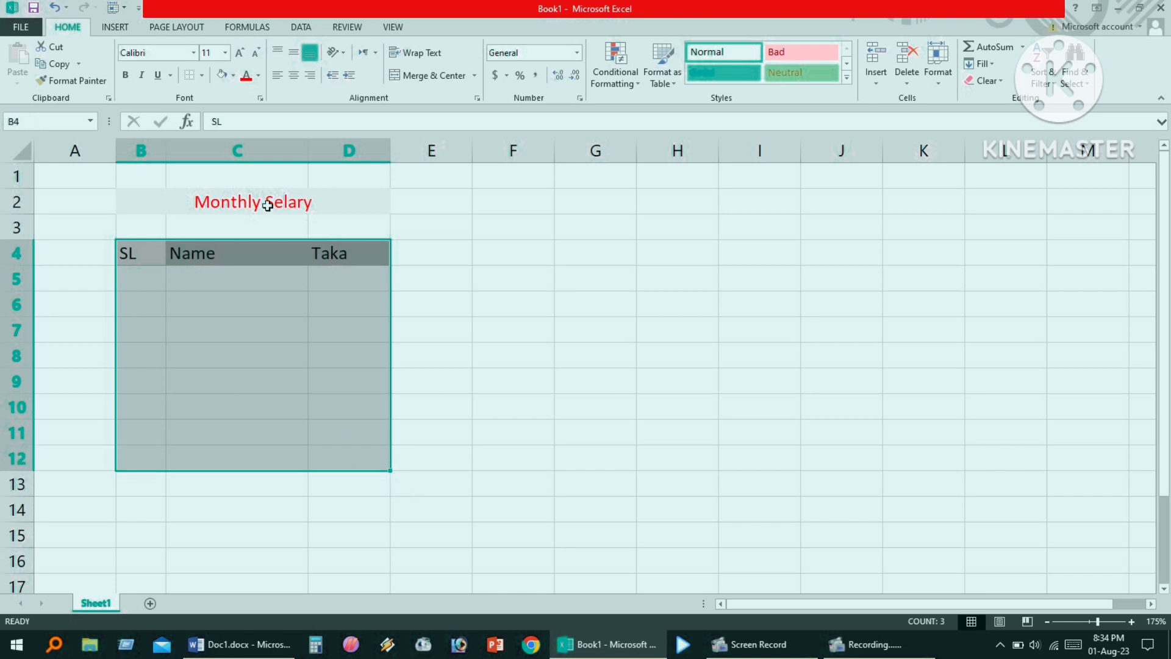
click(202, 75)
click(223, 234)
click(447, 280)
Step: Put a thick box border around the title and table, B2:D12
mouse_move(141, 200)
mouse_down()
mouse_move(207, 303)
mouse_move(265, 499)
mouse_move(274, 455)
mouse_up()
click(202, 75)
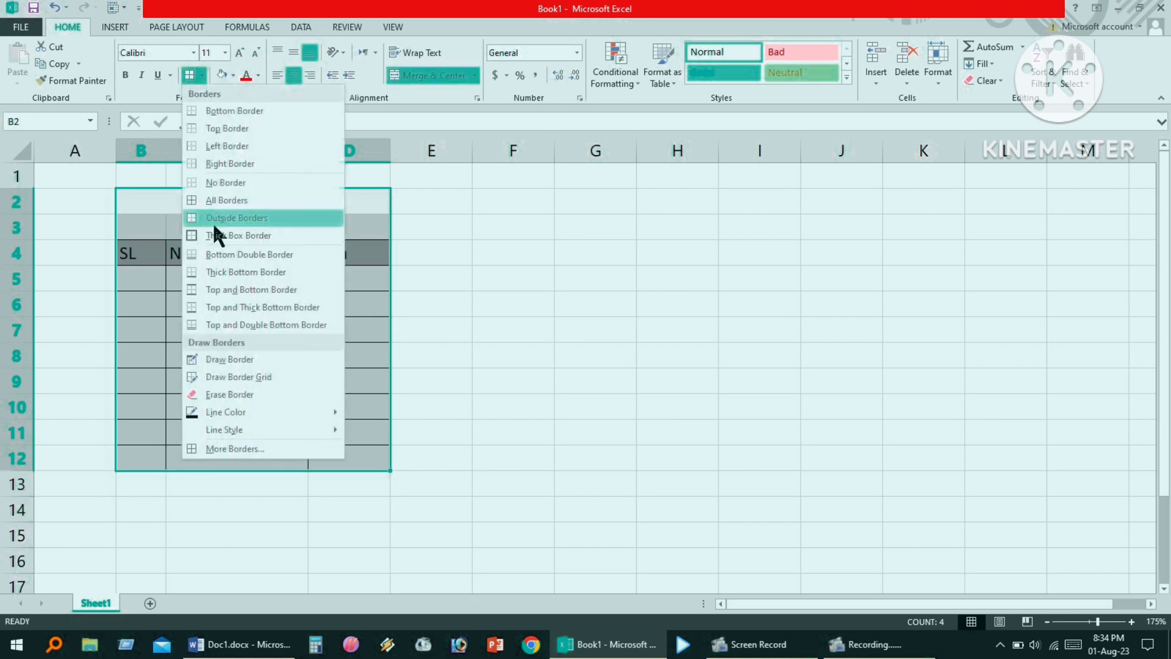
click(217, 235)
click(513, 382)
key(Right)
key(Right)
key(Right)
key(Down)
key(Down)
key(Down)
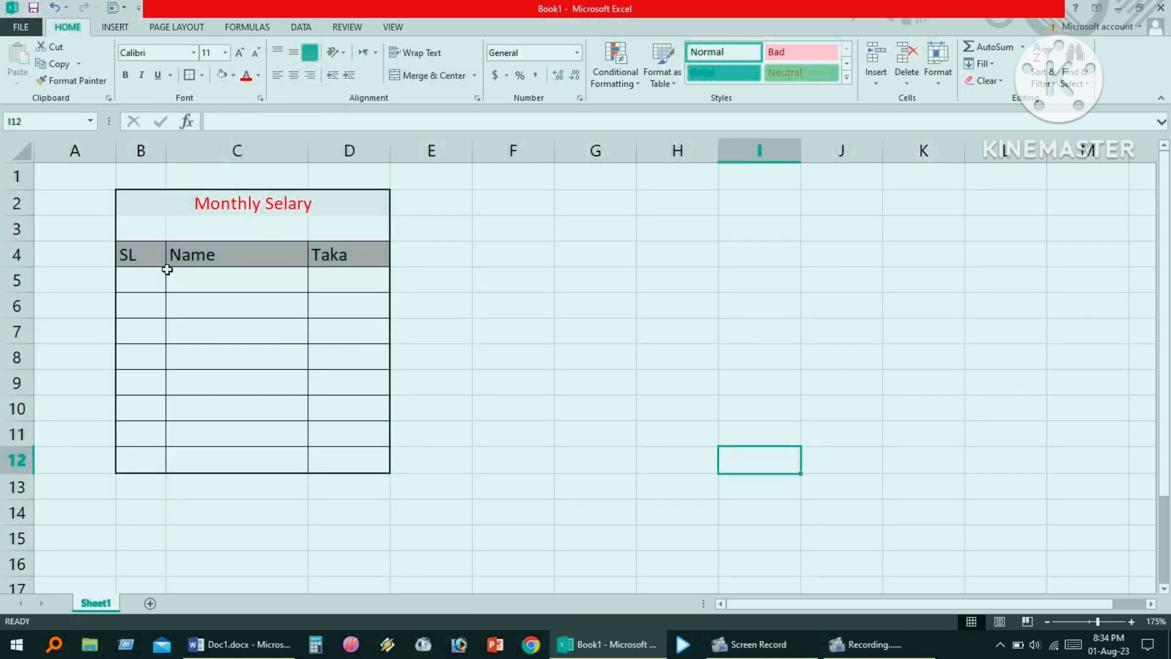
click(152, 281)
Step: Enter the first employee row: SL 1, Rahim, 5000 Taka
text(1)
click(194, 275)
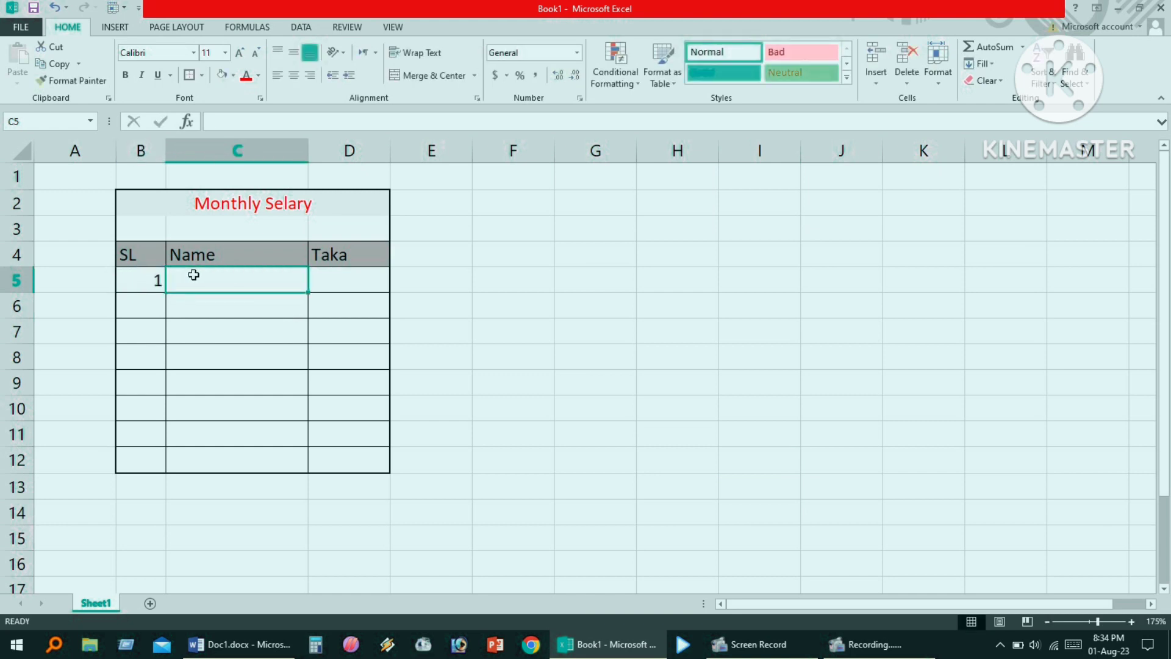
text(Ro)
key(BackSpace)
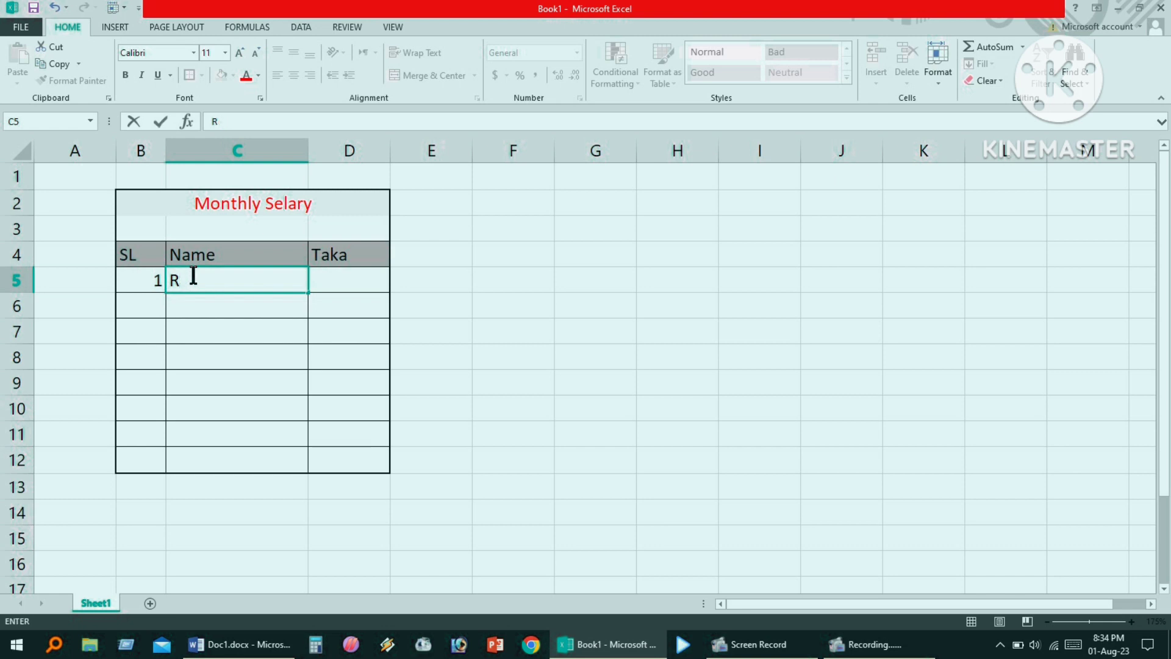
text(ahim)
click(346, 276)
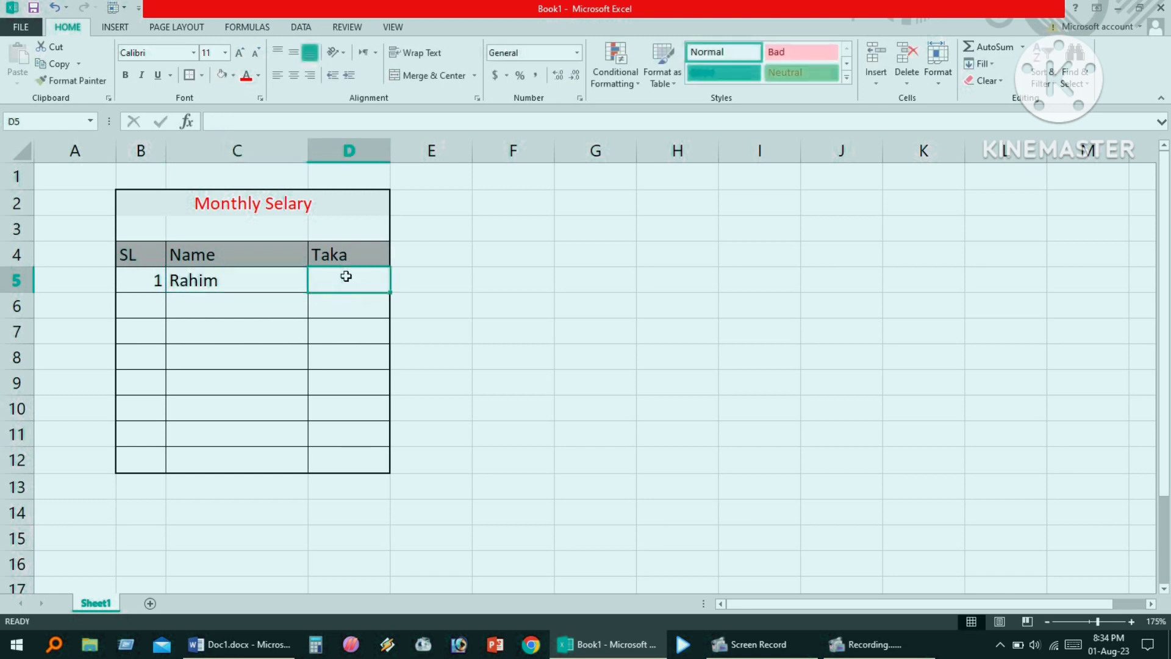
text(5000)
key(Return)
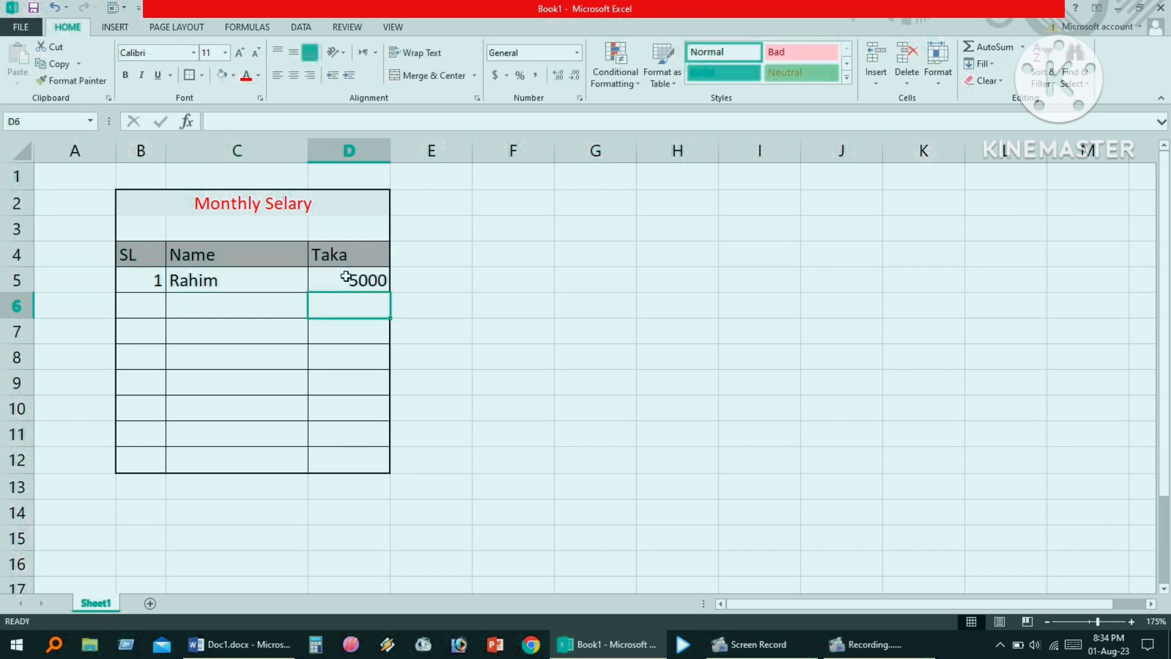
Step: Enter the second row: SL 2, Karim, 6000 Taka
click(153, 311)
text(2)
click(193, 309)
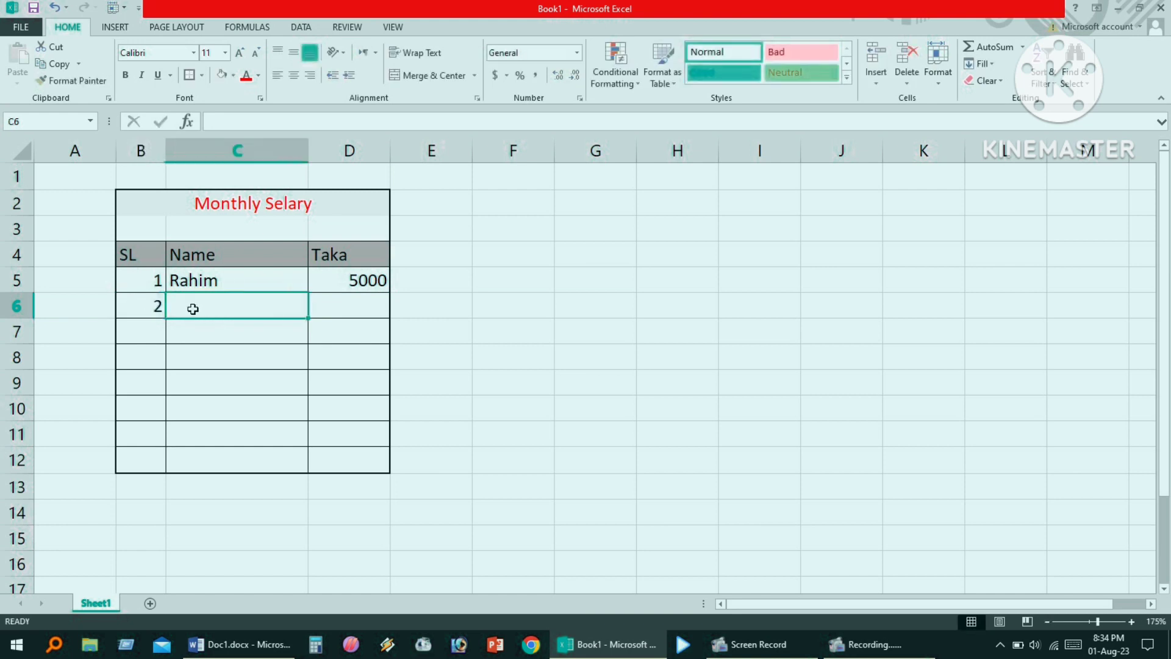
text(Kari)
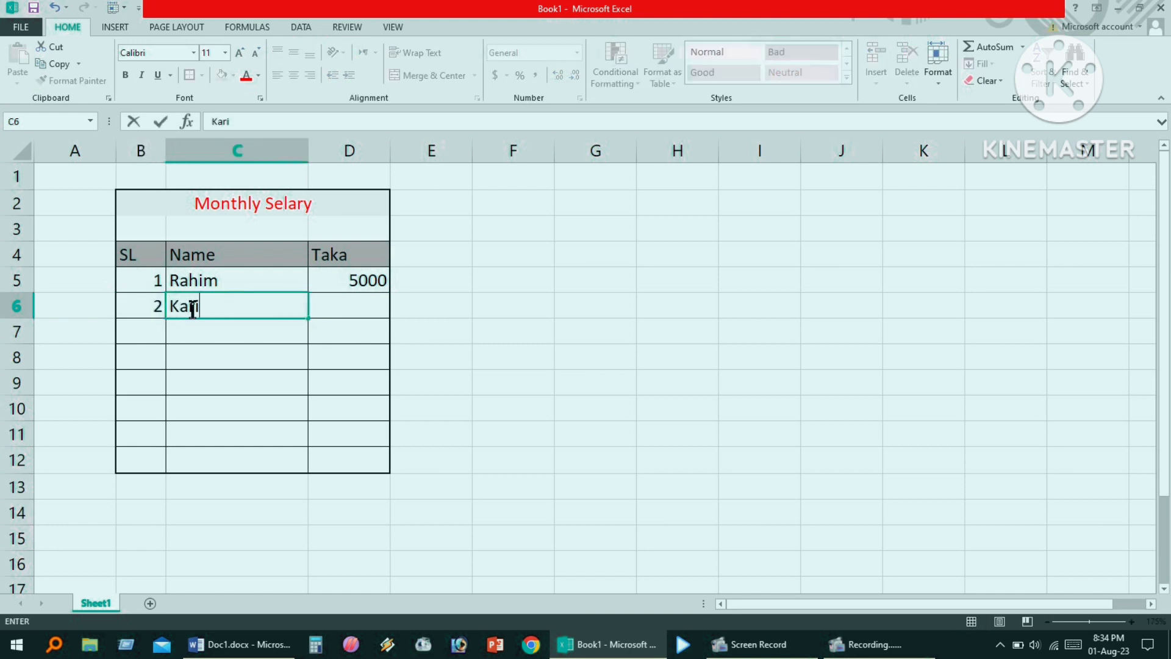
text(m)
click(350, 300)
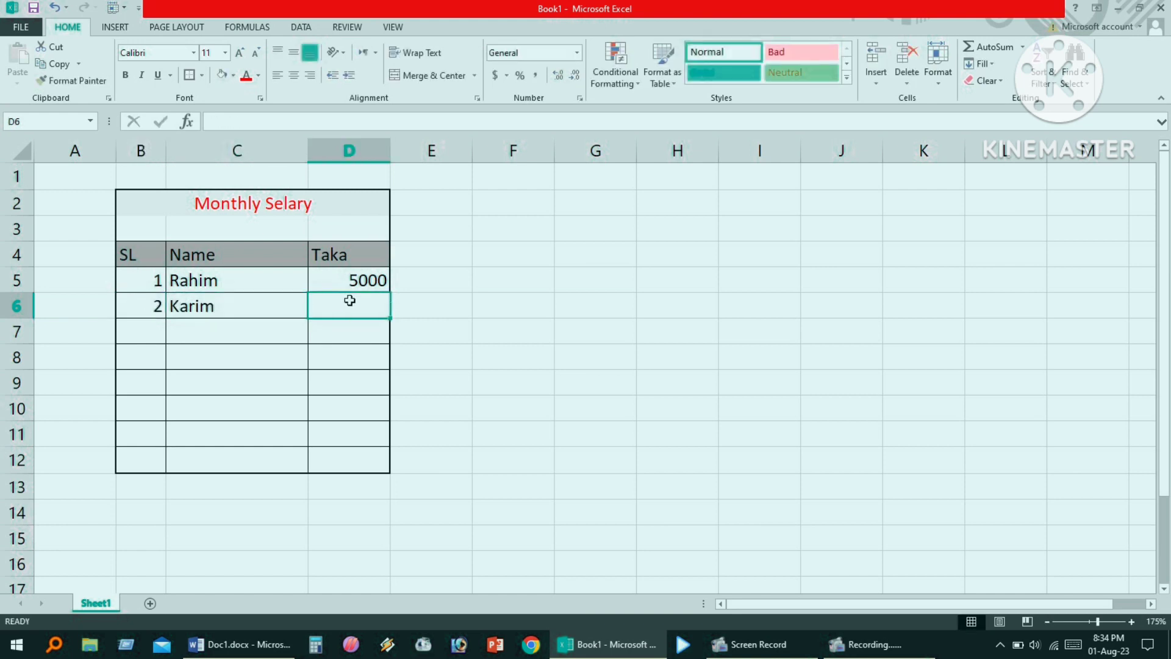
text(6)
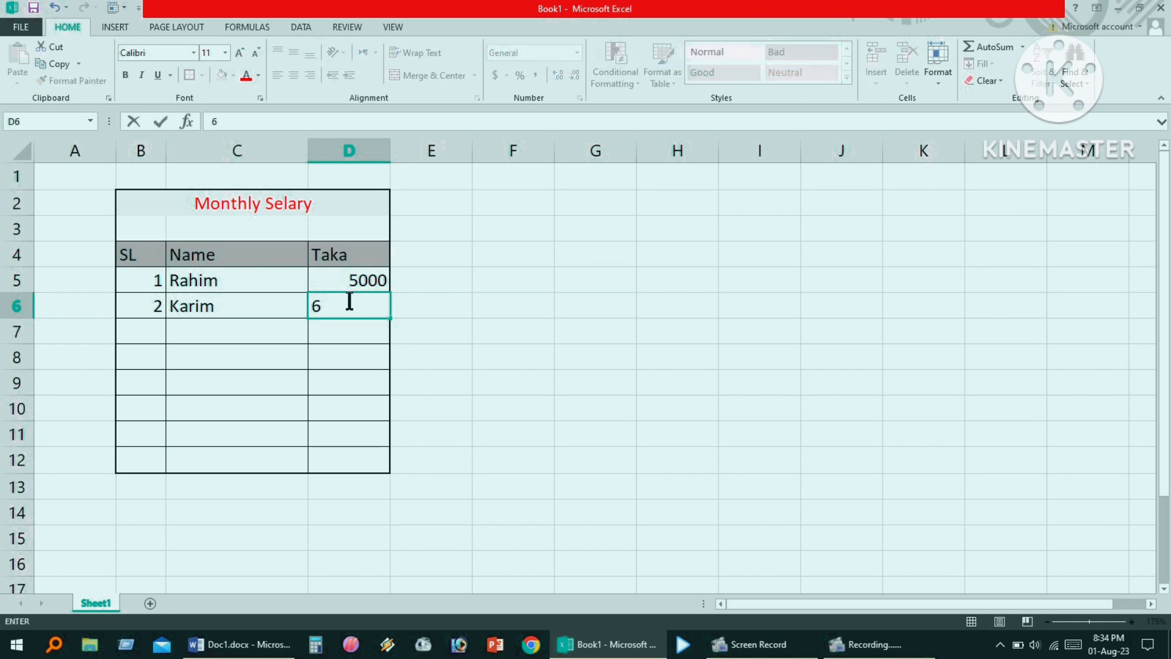
text(000)
Step: Enter the third row: SL 3, Monir, 9000 Taka
click(141, 331)
text(3)
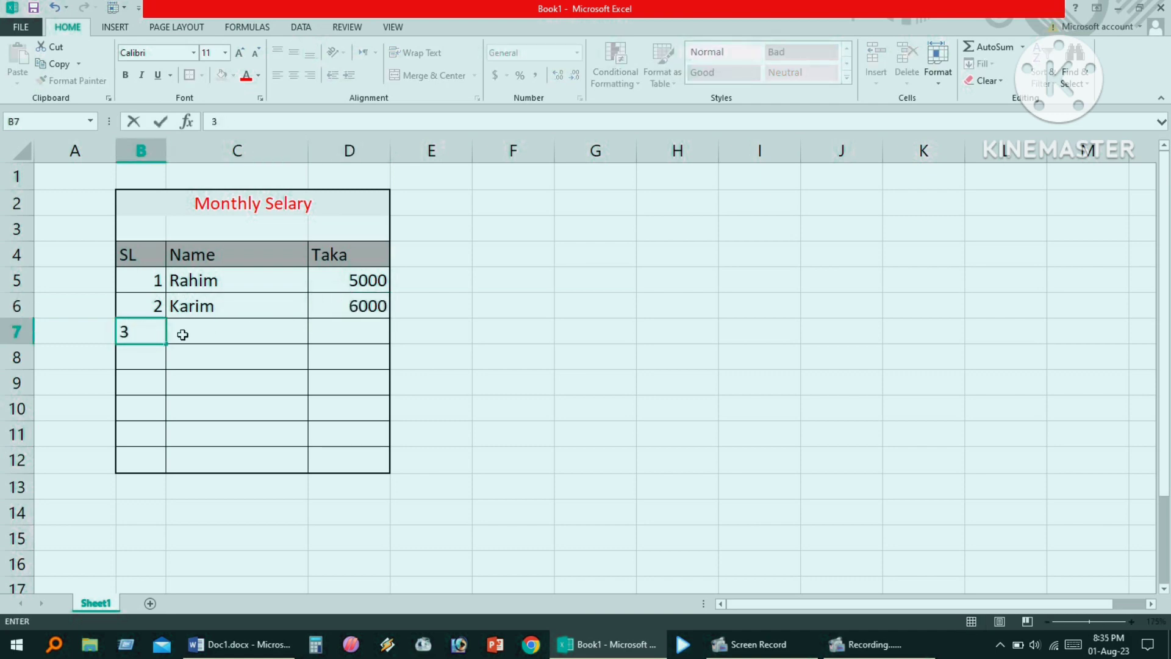
click(186, 334)
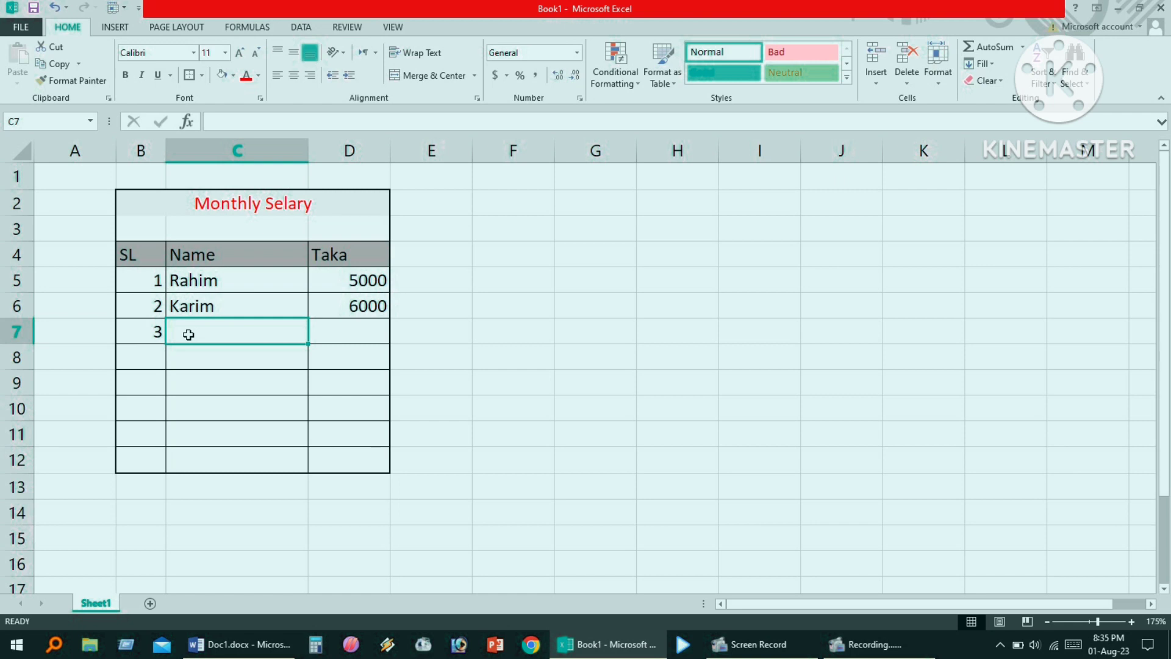
text(Mon)
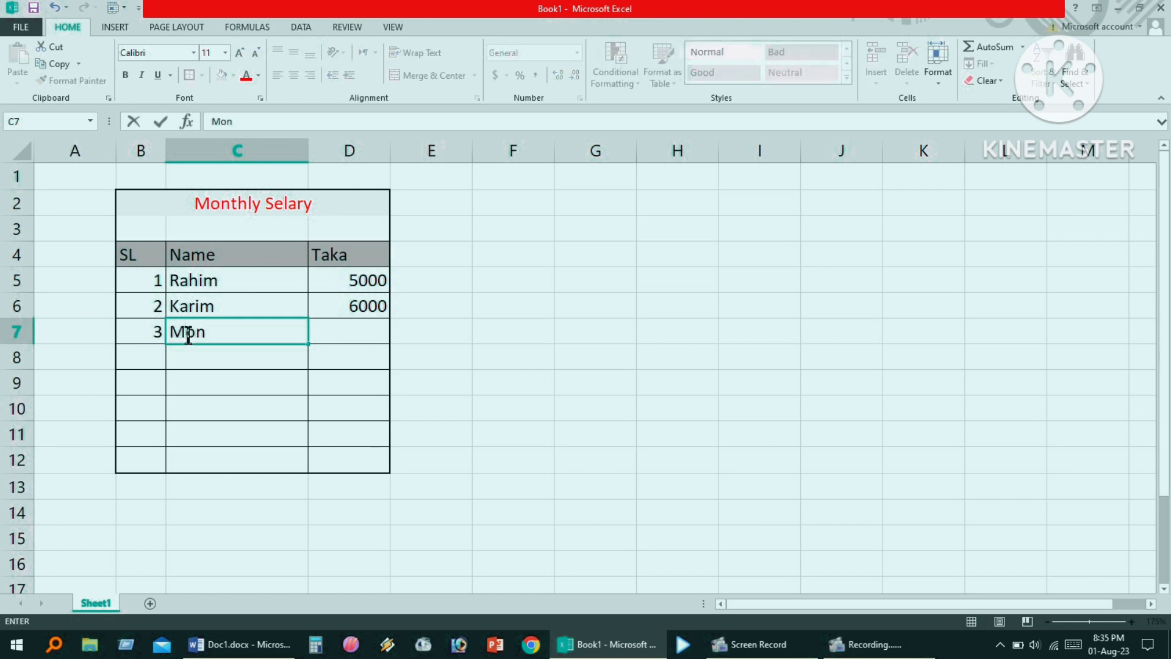
text(ir)
click(348, 329)
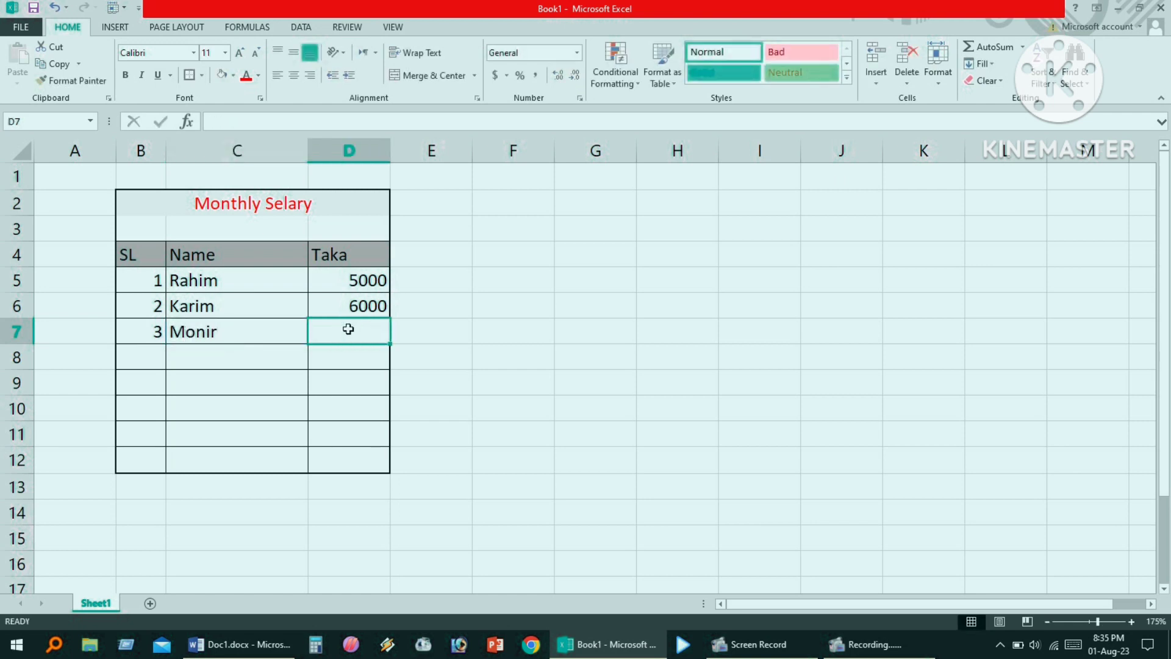
text(900)
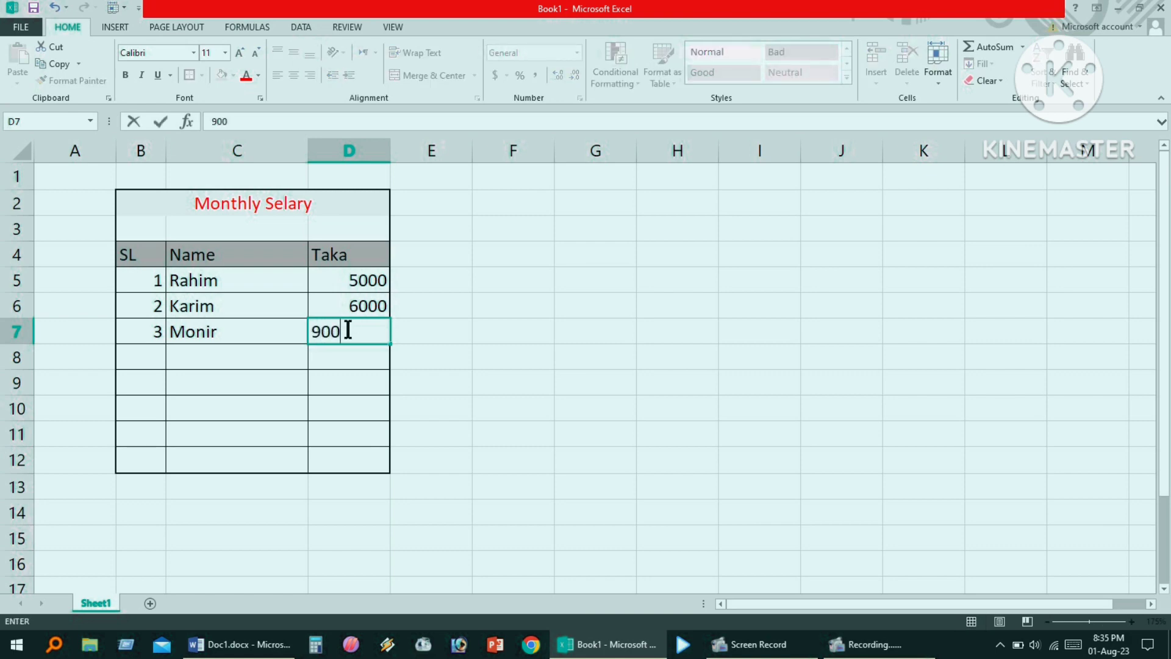
text(0)
Step: Enter the fourth row: SL 4, Robin, 6000 Taka
click(147, 352)
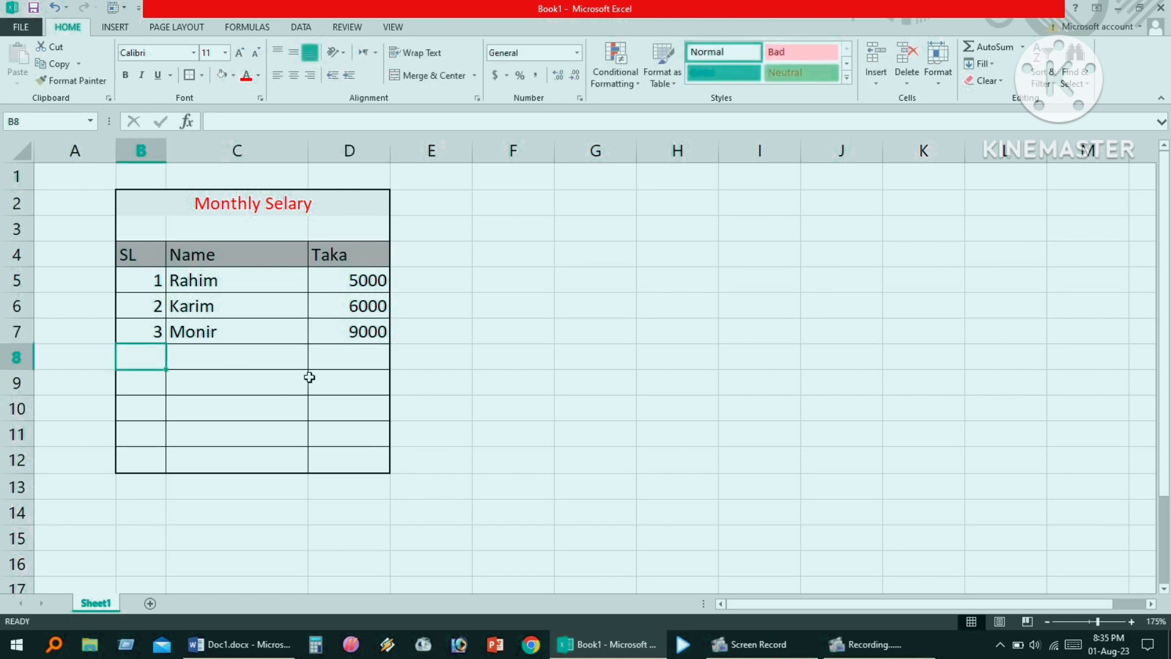
text(4)
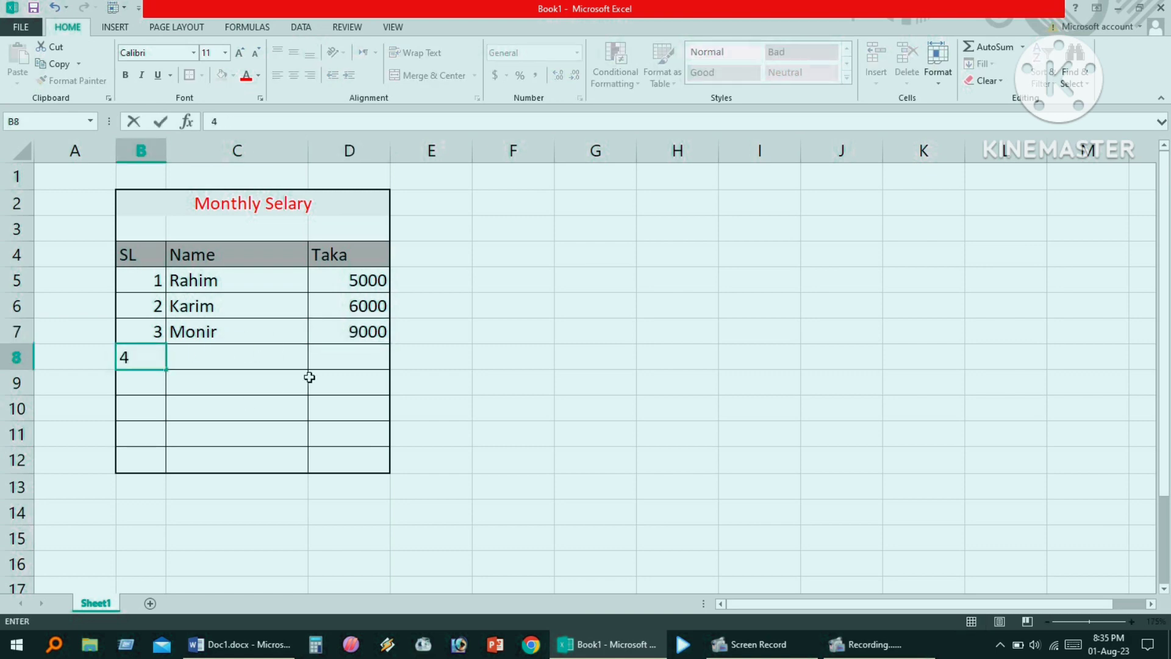
key(Tab)
text(Ro)
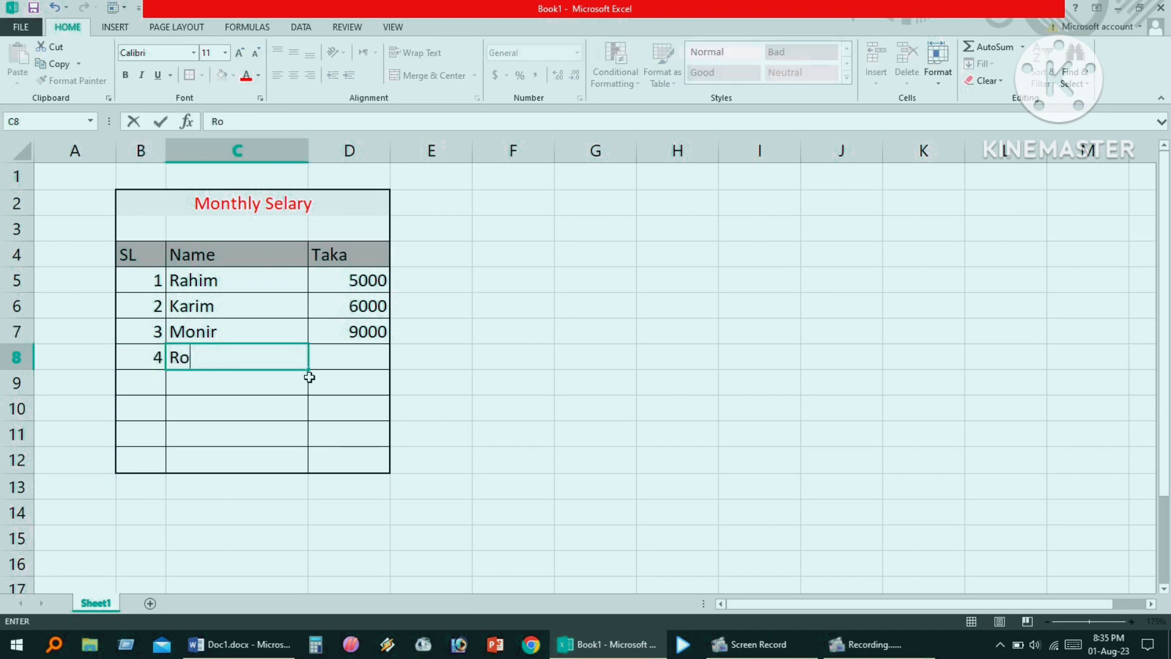
text(bin)
click(330, 363)
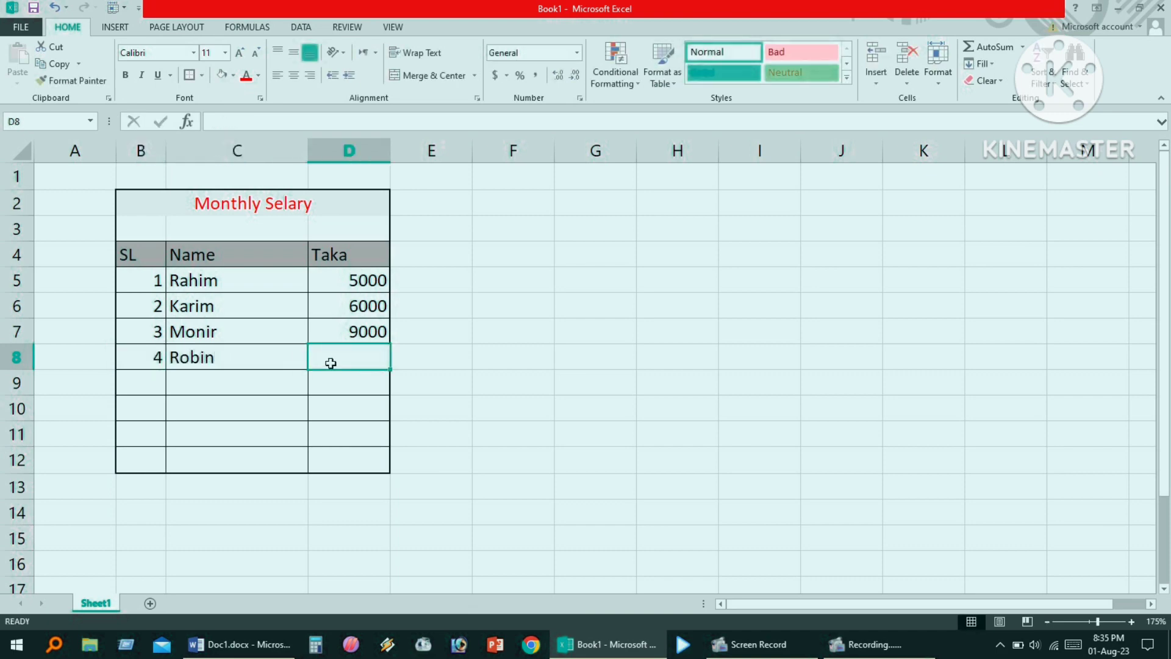
text(6000)
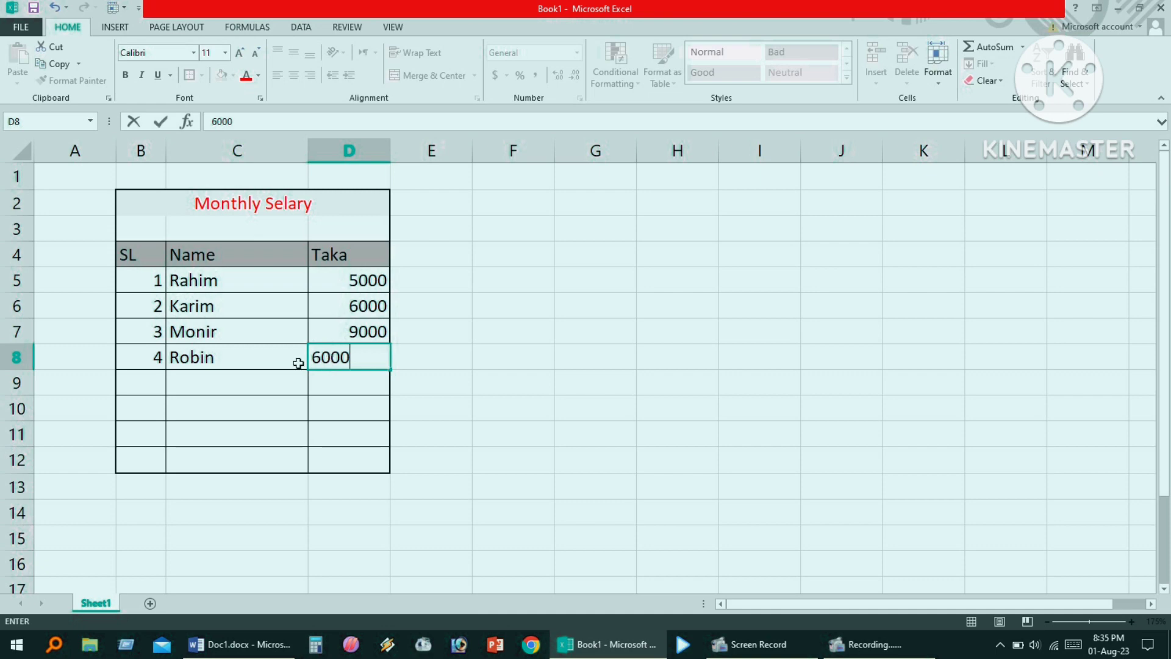
Step: Enter the fifth row: SL 5, Rakib, 8000 Taka
click(136, 382)
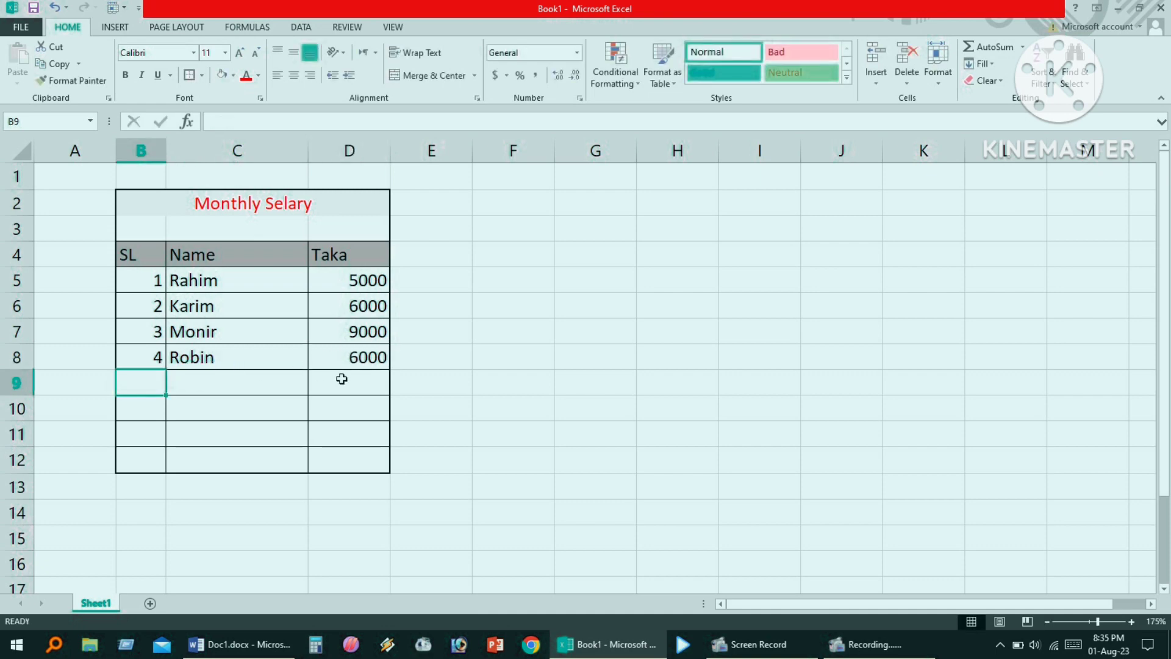
text(5)
key(Tab)
text(Rak)
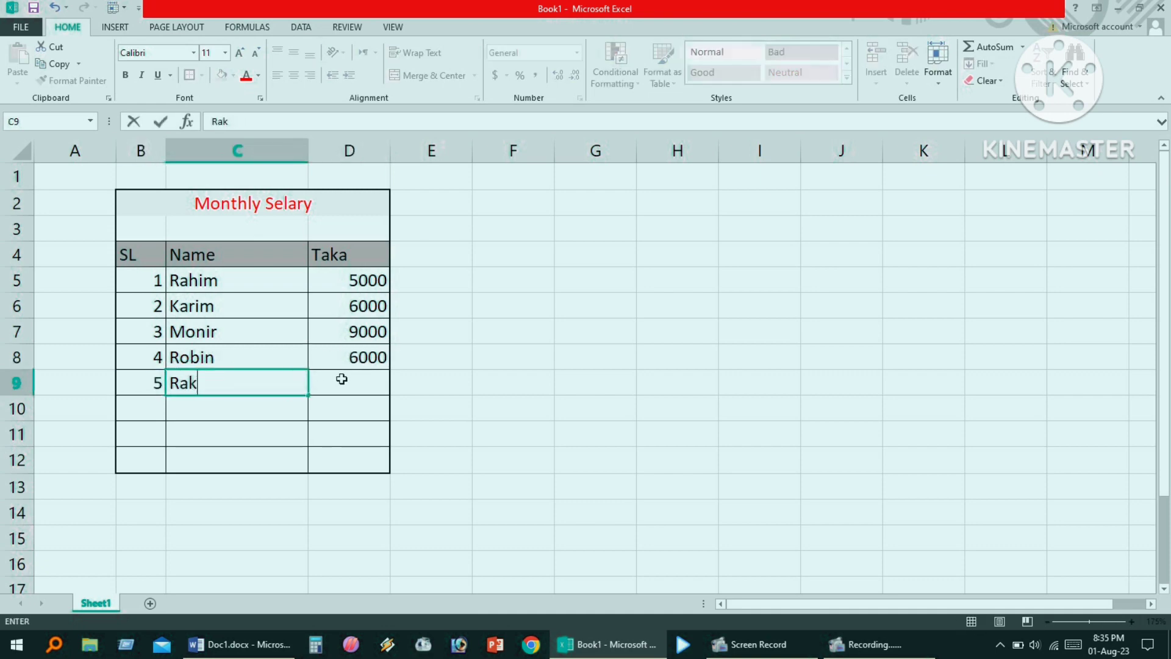
text(ib)
click(342, 378)
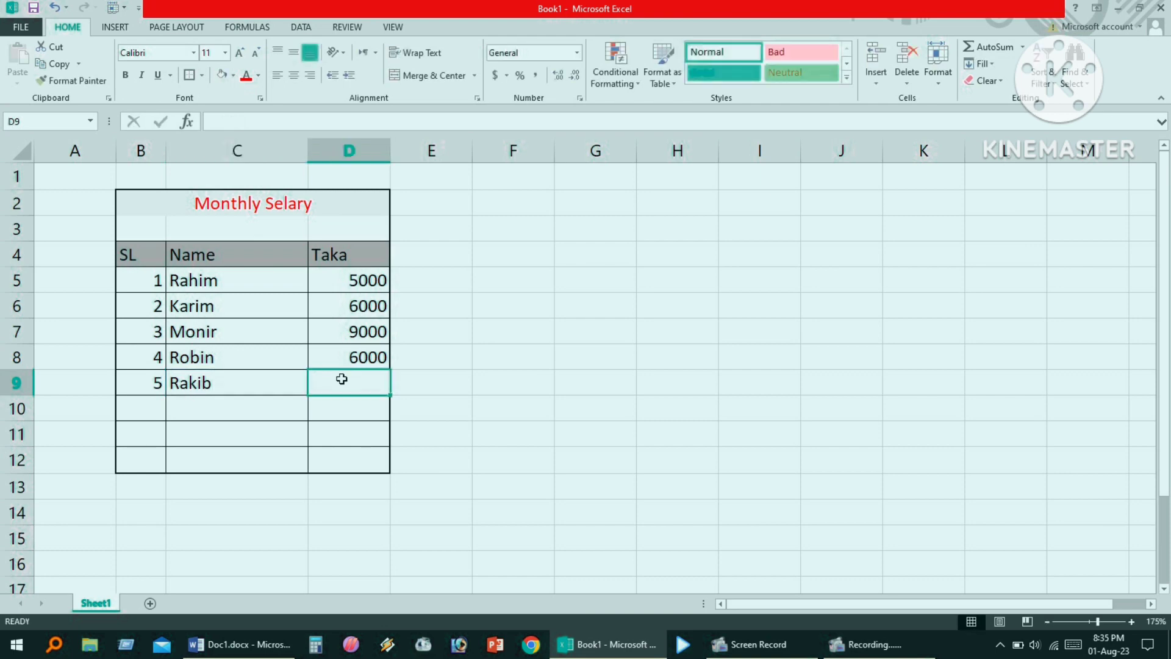
text(80)
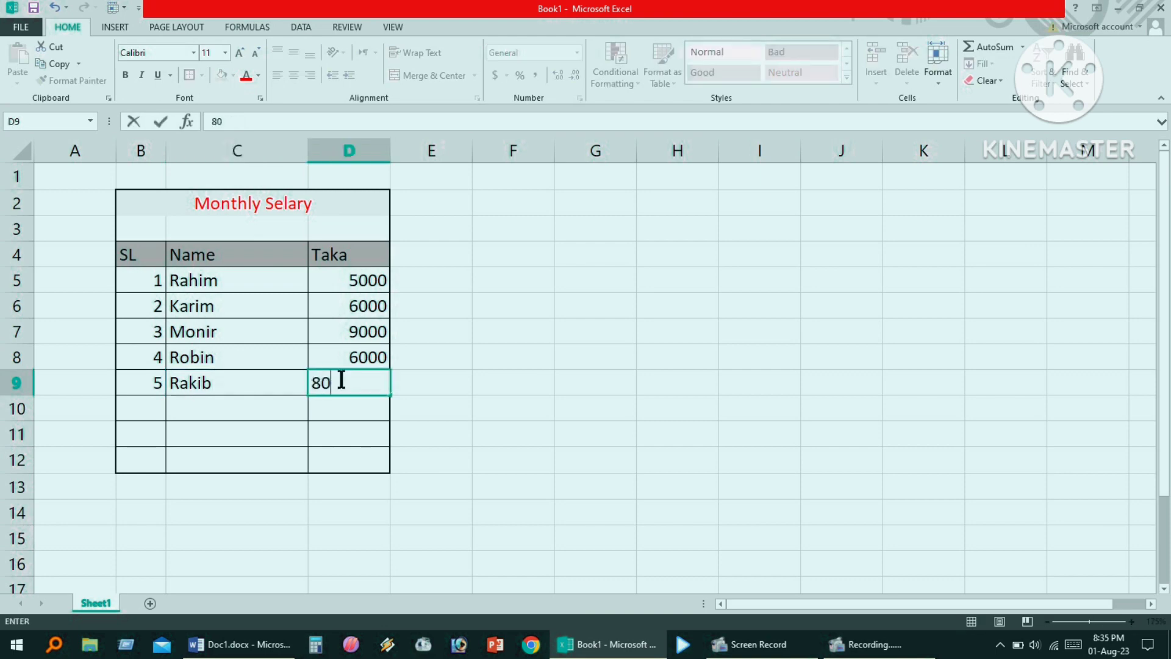
text(00)
Step: Enter the sixth row: SL 6, Selim, 7000 Taka, fixing the typos
click(156, 408)
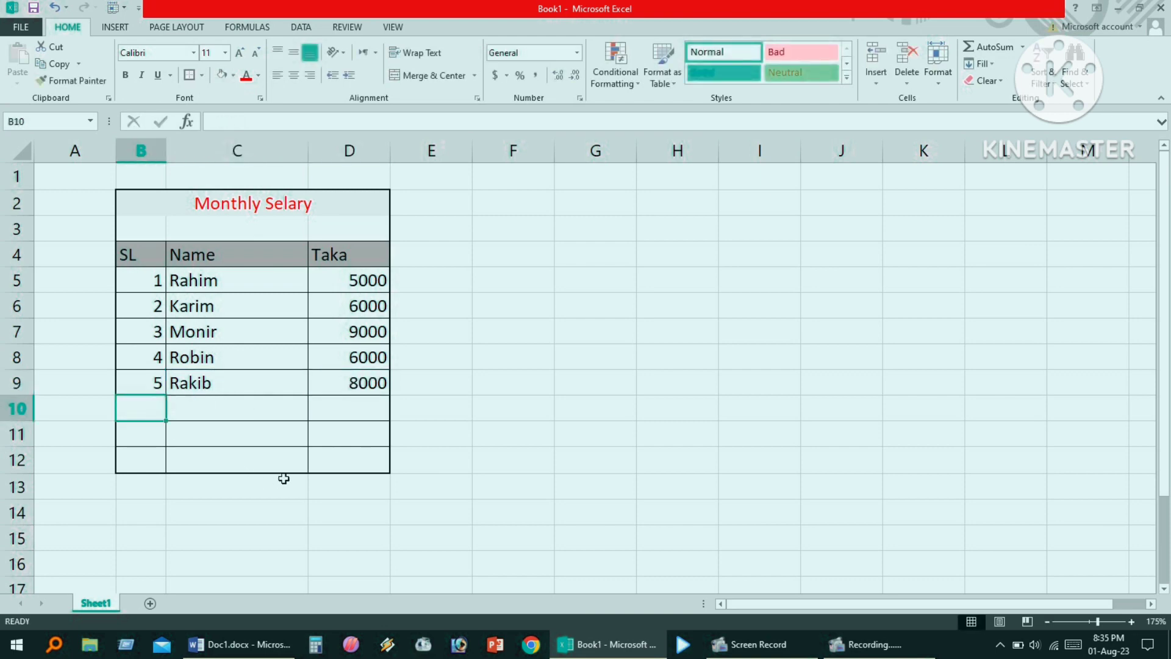
text(6)
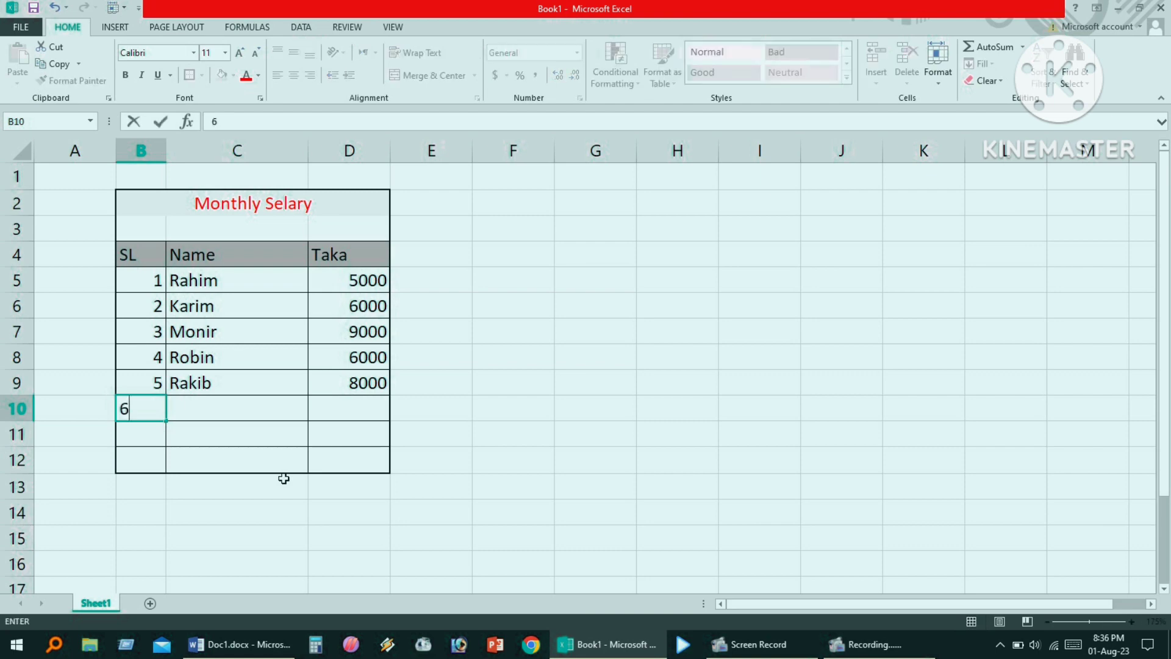
text(selim)
key(BackSpace)
key(BackSpace)
key(BackSpace)
key(BackSpace)
key(BackSpace)
key(F2)
click(265, 413)
text(Sr)
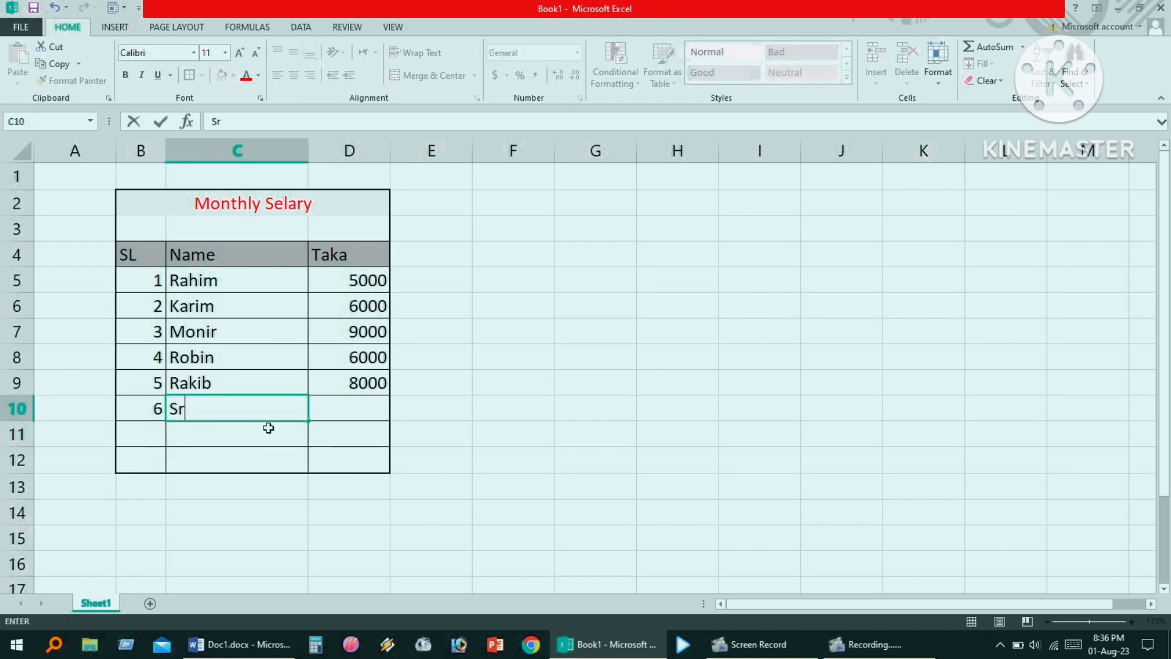
text(lim)
key(BackSpace)
key(BackSpace)
key(BackSpace)
key(BackSpace)
text(elim)
click(371, 412)
text(7)
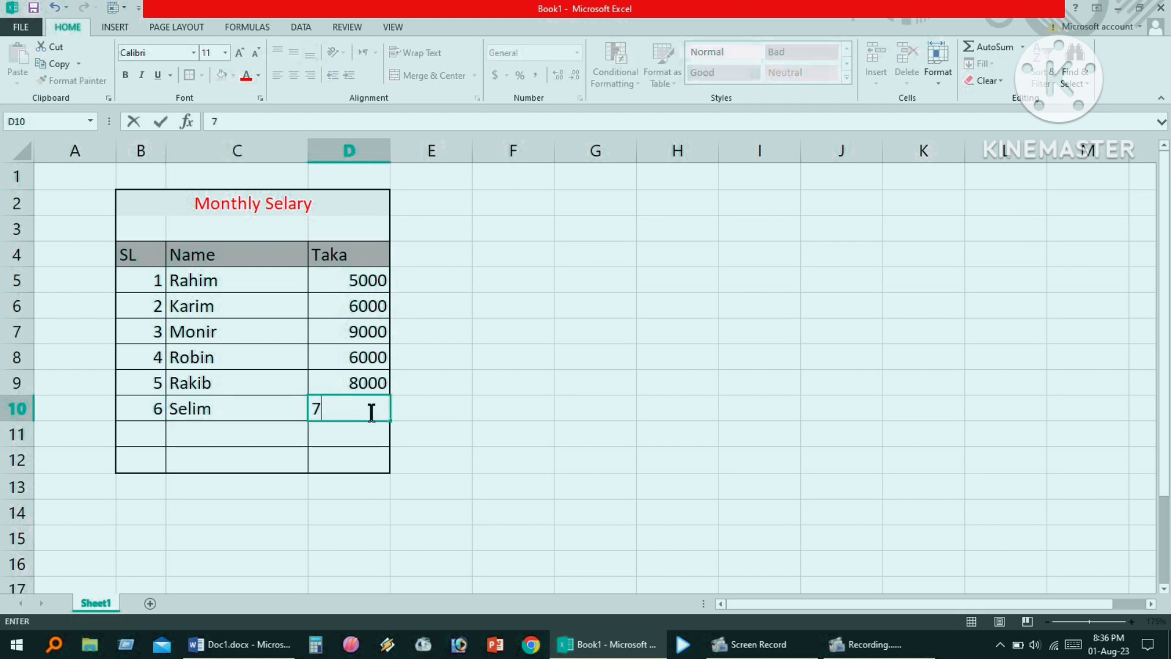
text(000)
Step: Enter the seventh row: SL 7, Hasem, 6000 Taka
click(156, 431)
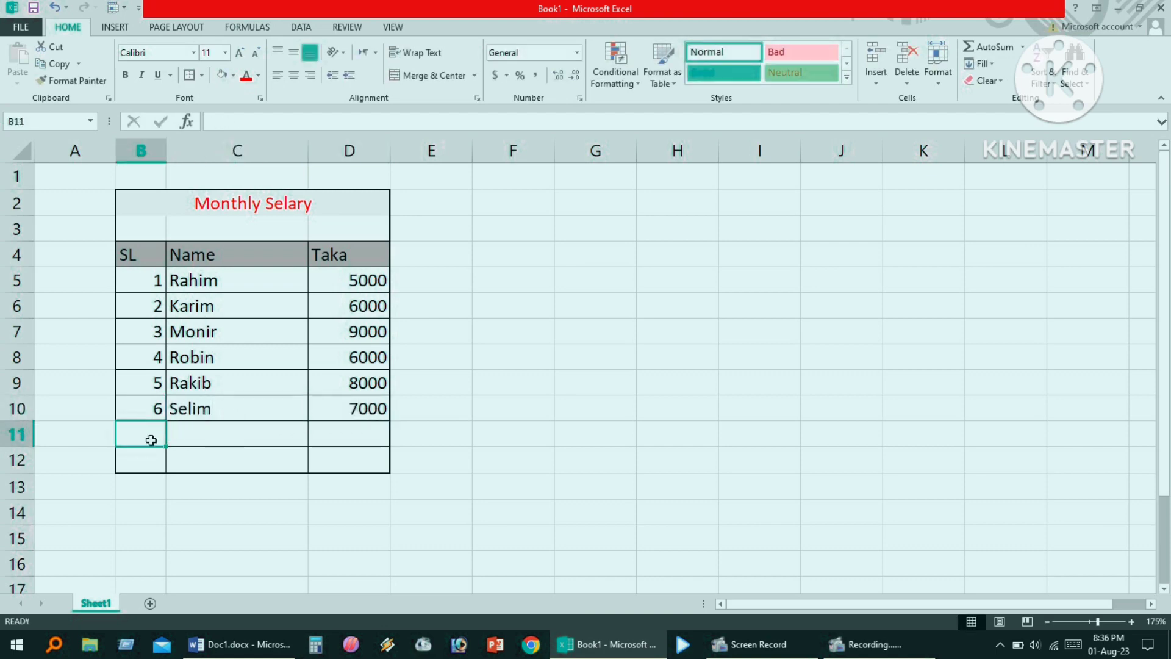
text(7)
click(208, 434)
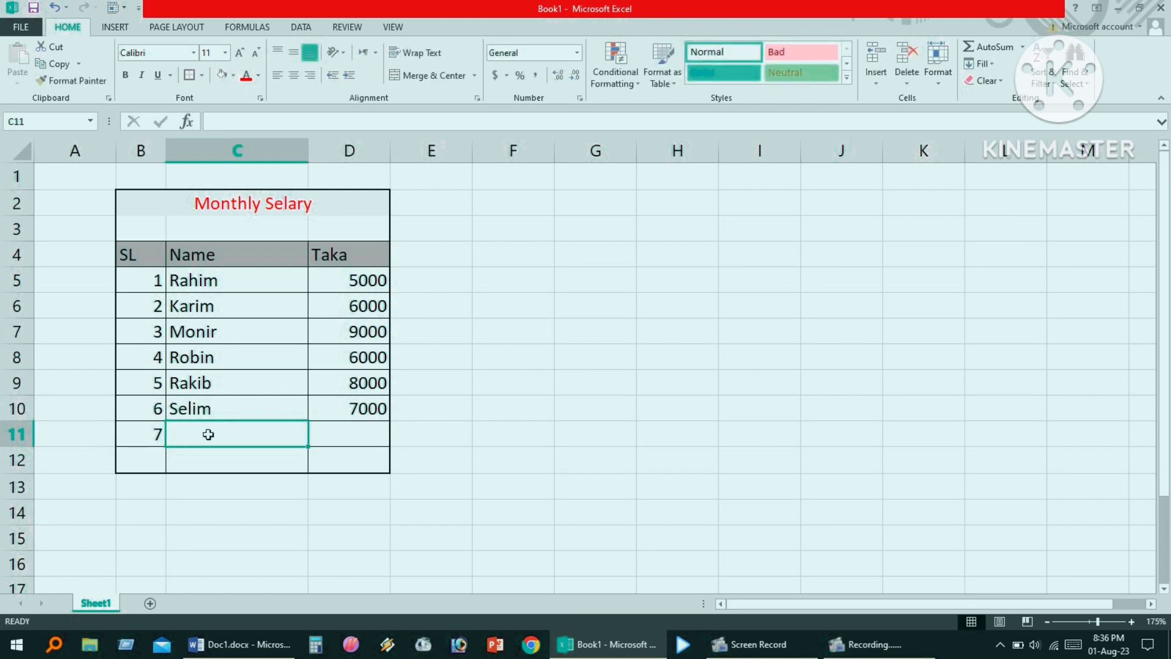
text(hase)
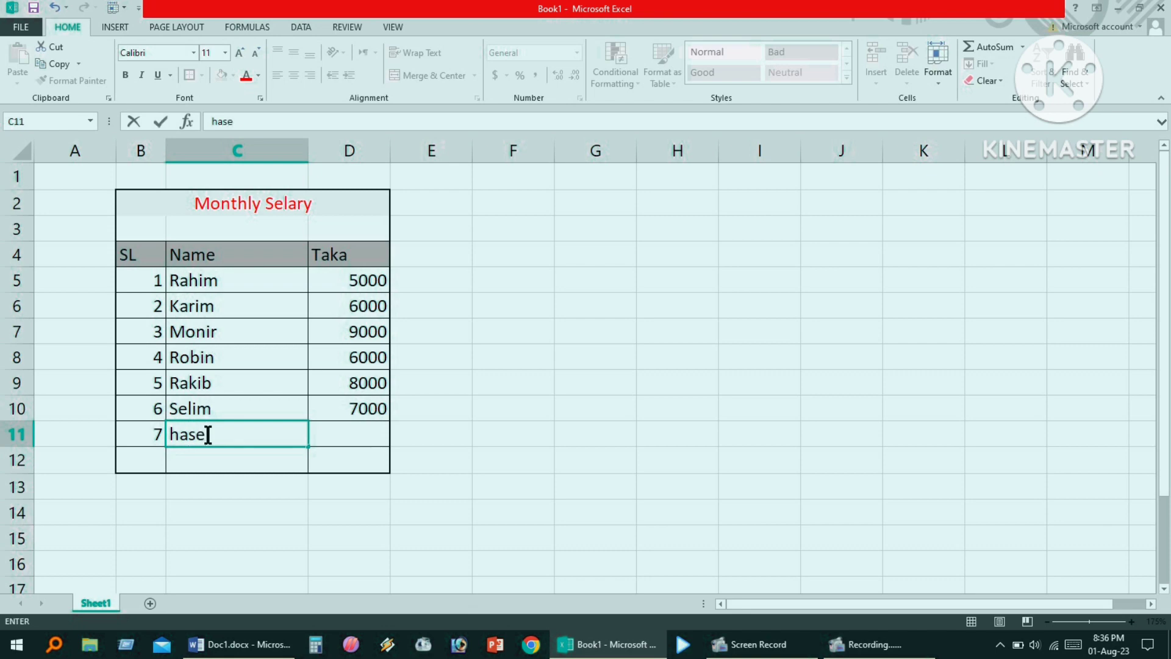
text(m)
click(178, 434)
key(BackSpace)
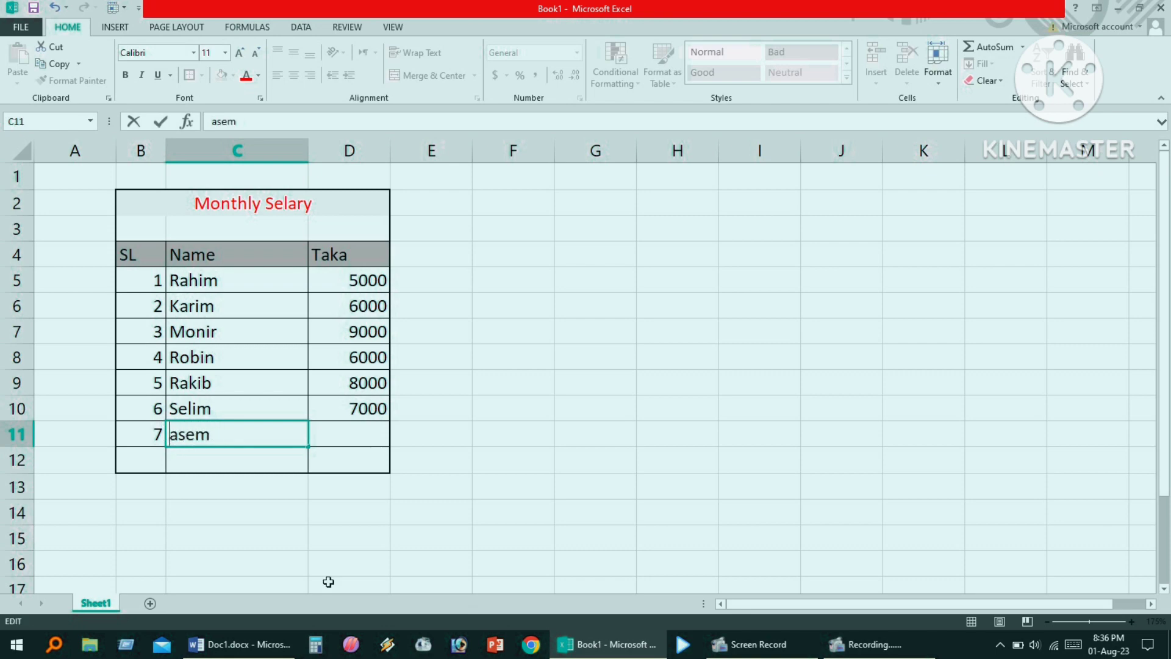
text(H)
click(363, 429)
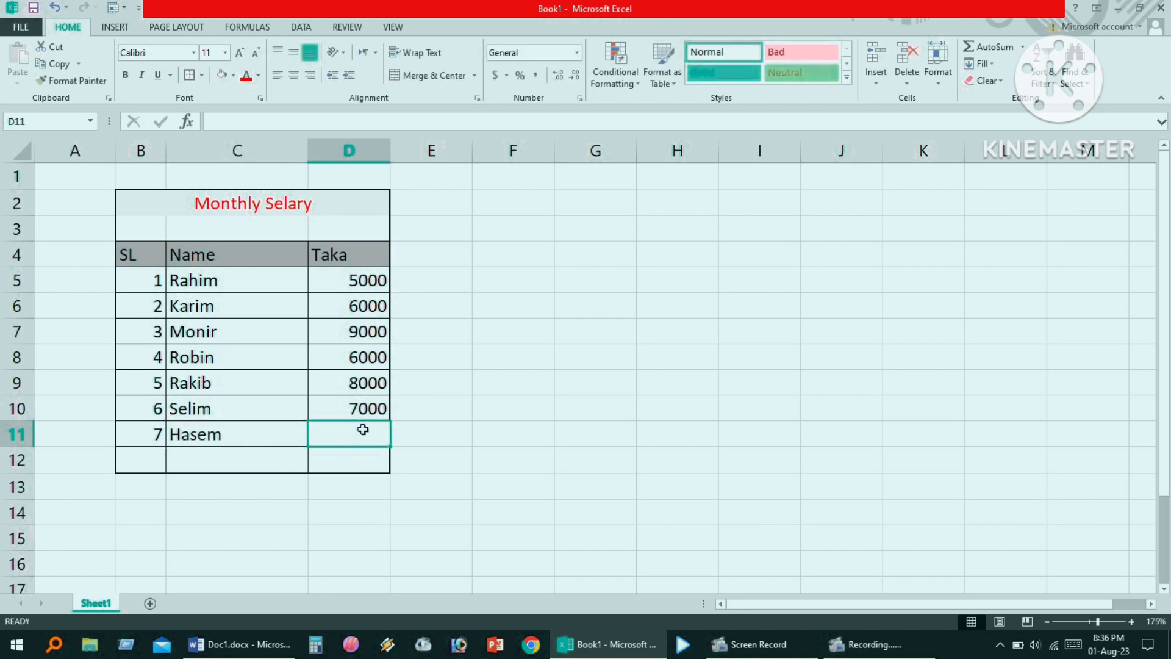
text(6000)
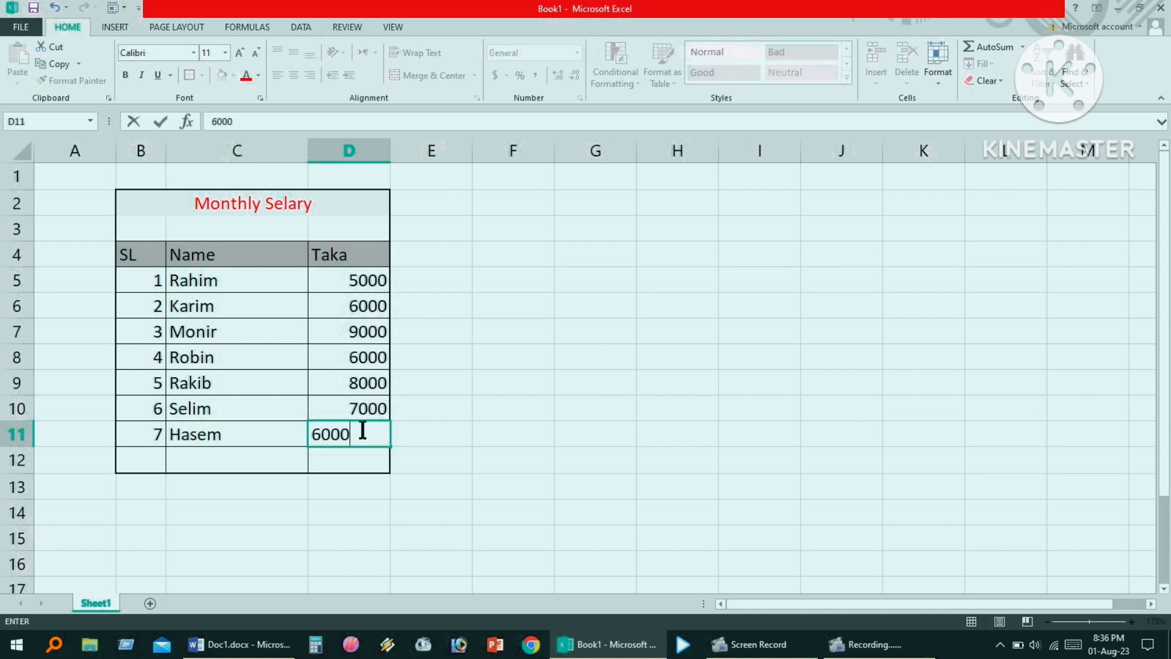
click(425, 483)
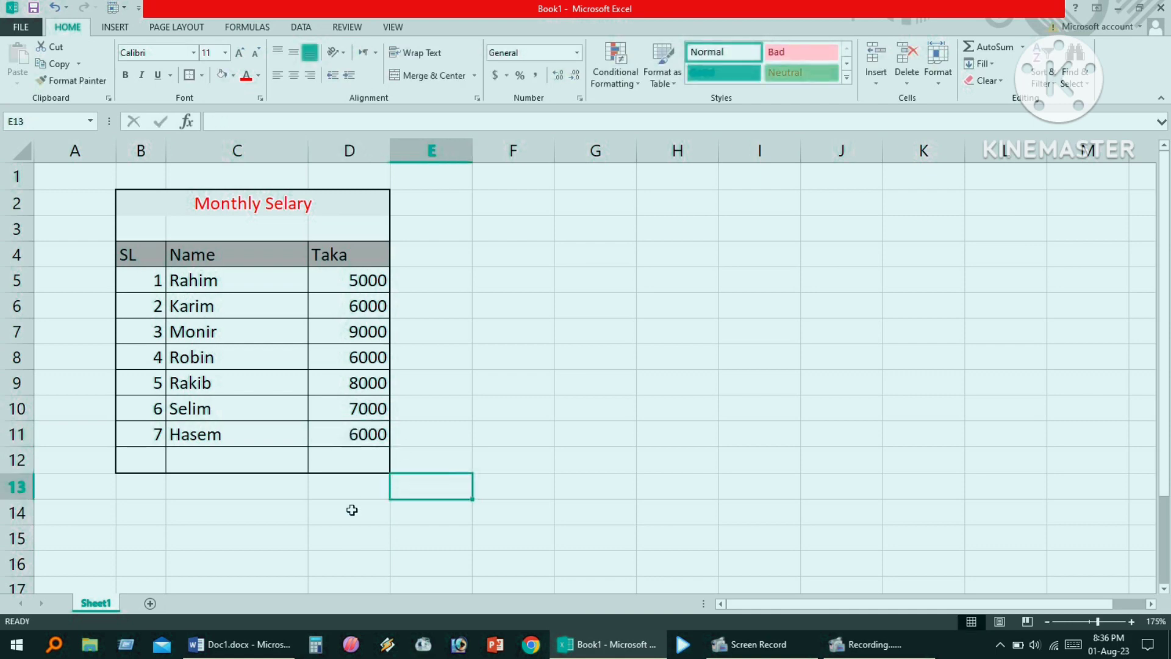
Step: Enter the eighth row: SL 8, Iqbal, 9000 Taka
click(157, 466)
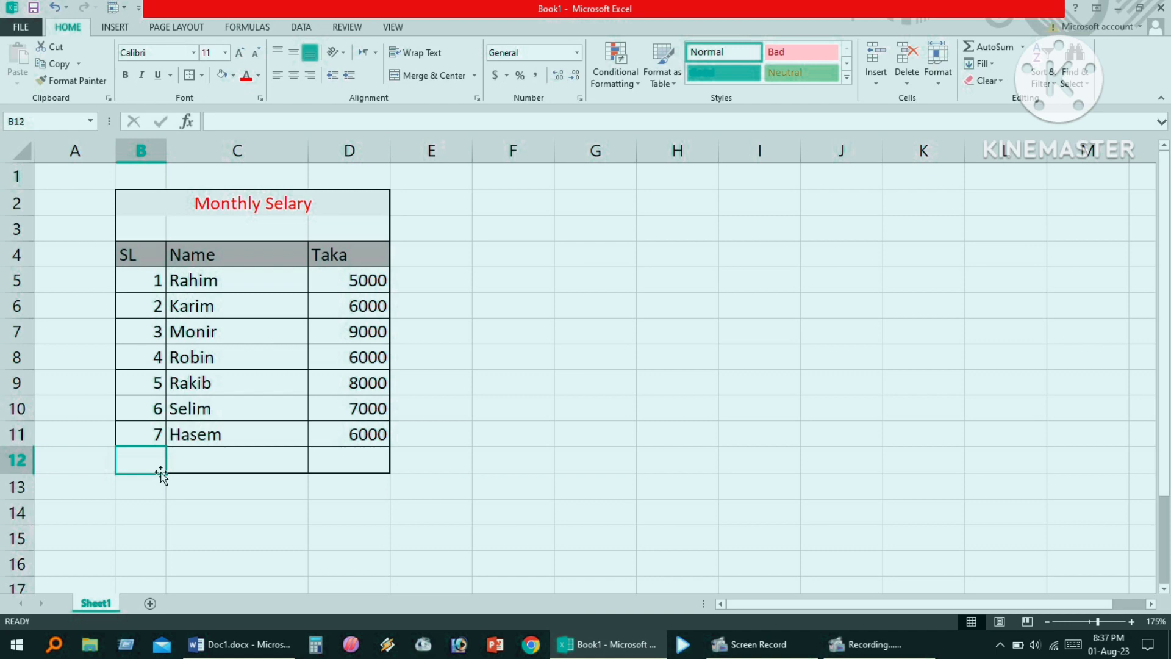
text(8)
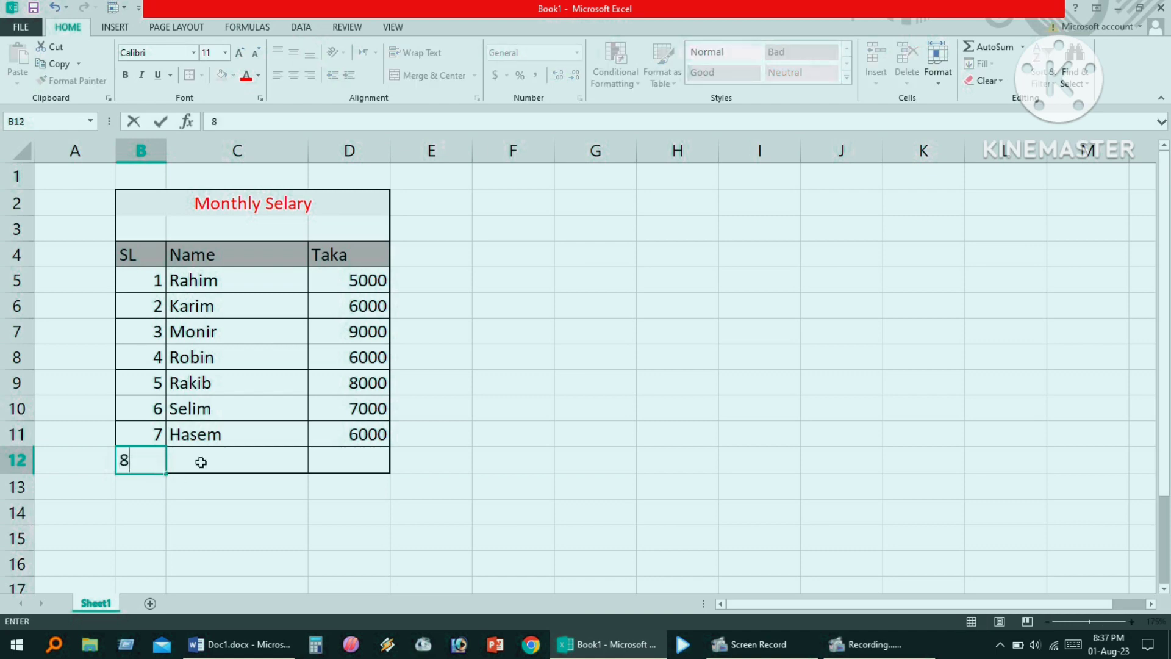
click(216, 465)
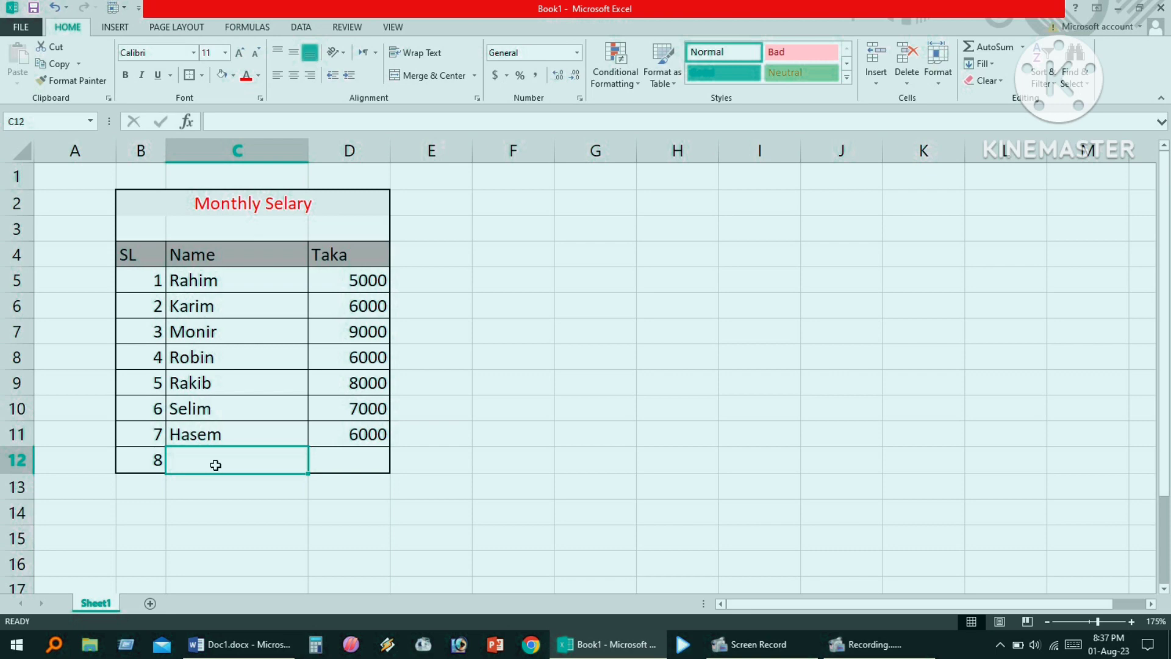
text(Ik)
key(BackSpace)
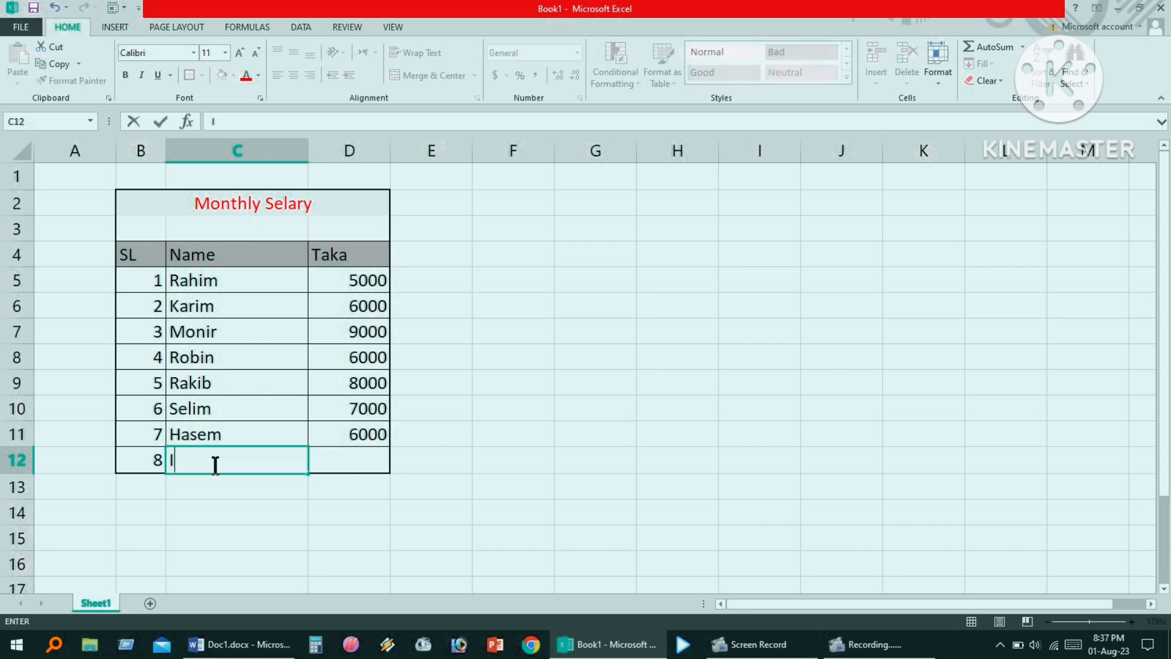
text(qbal)
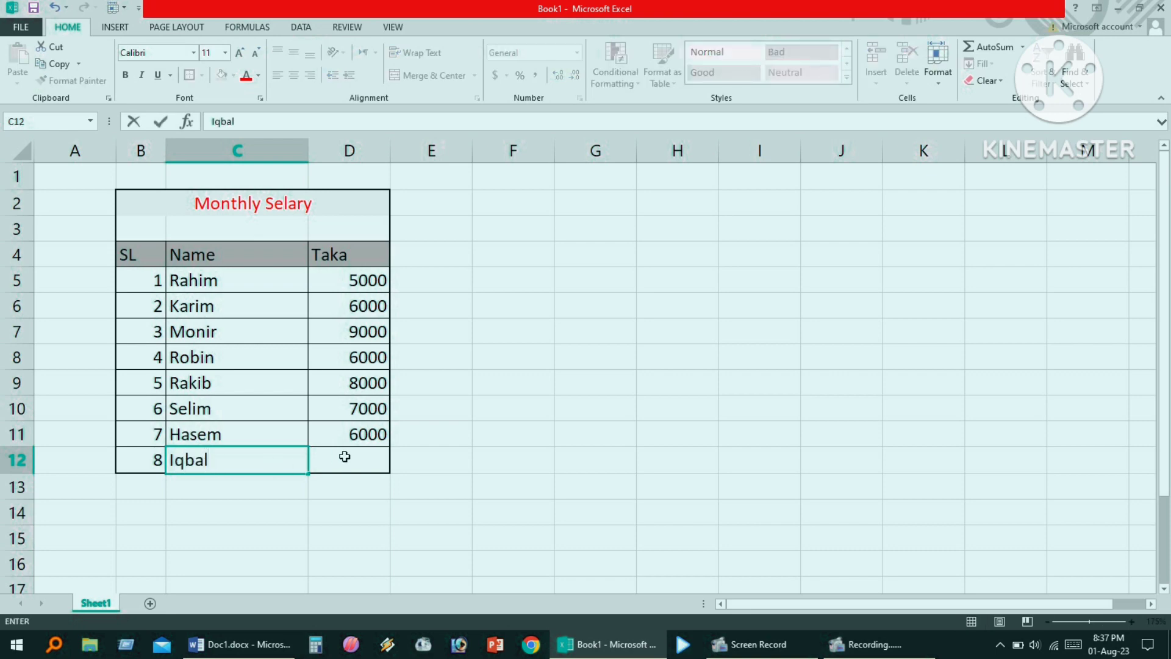
click(345, 457)
text(9000)
click(464, 514)
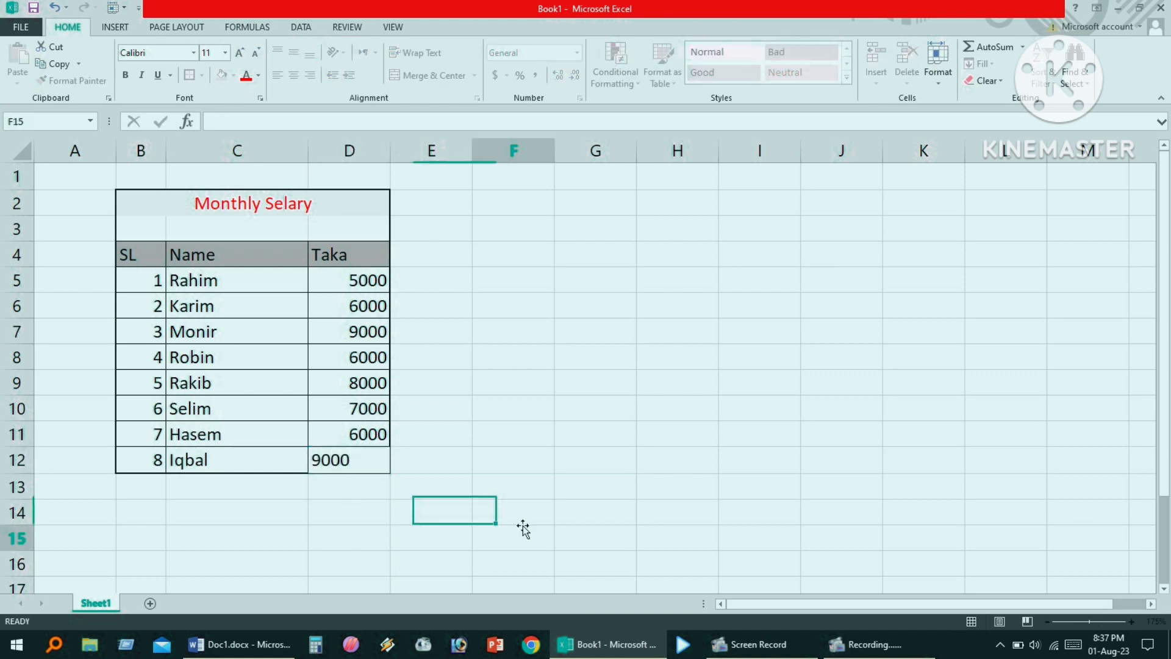
click(522, 530)
click(569, 435)
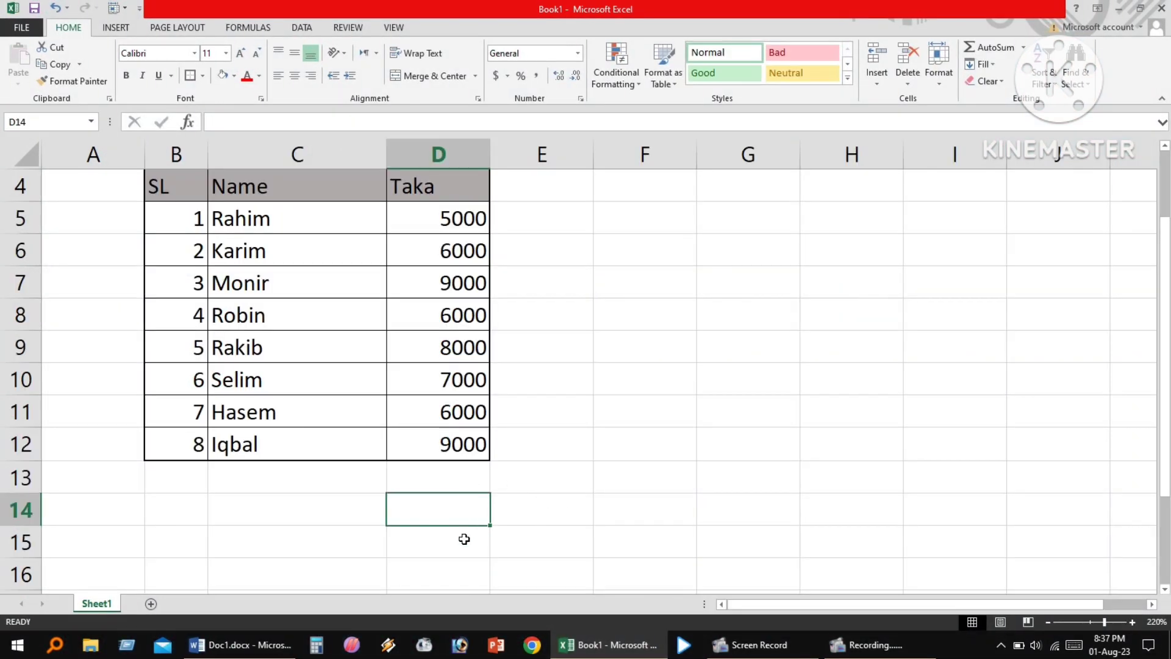
click(450, 570)
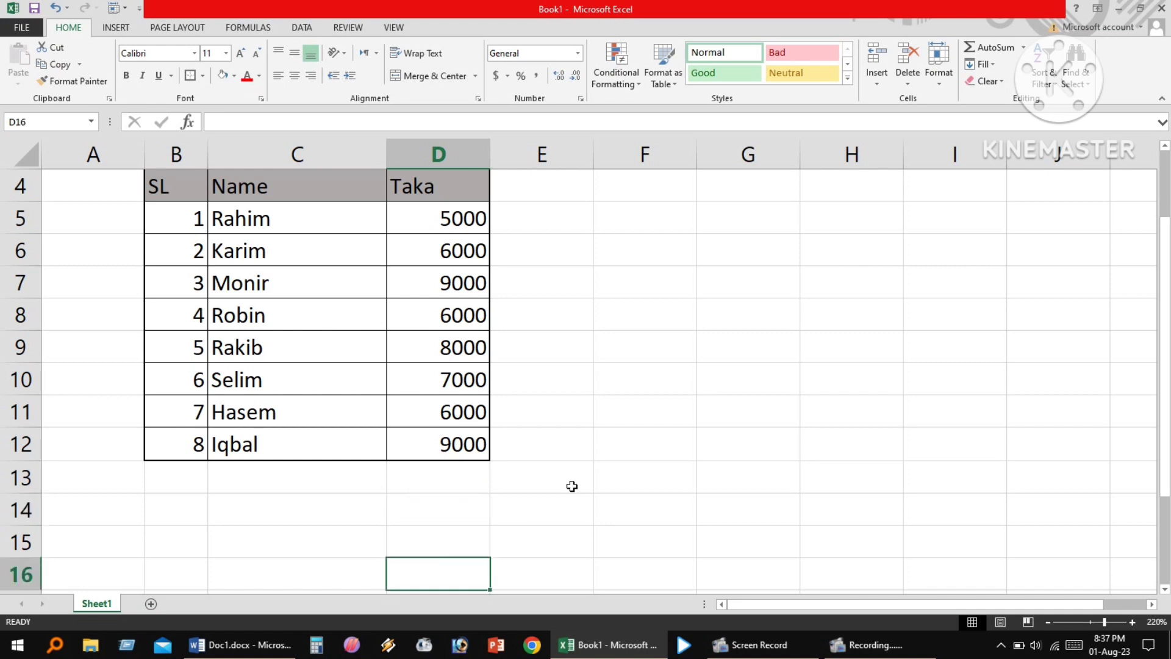
scroll(571, 484, down, 1)
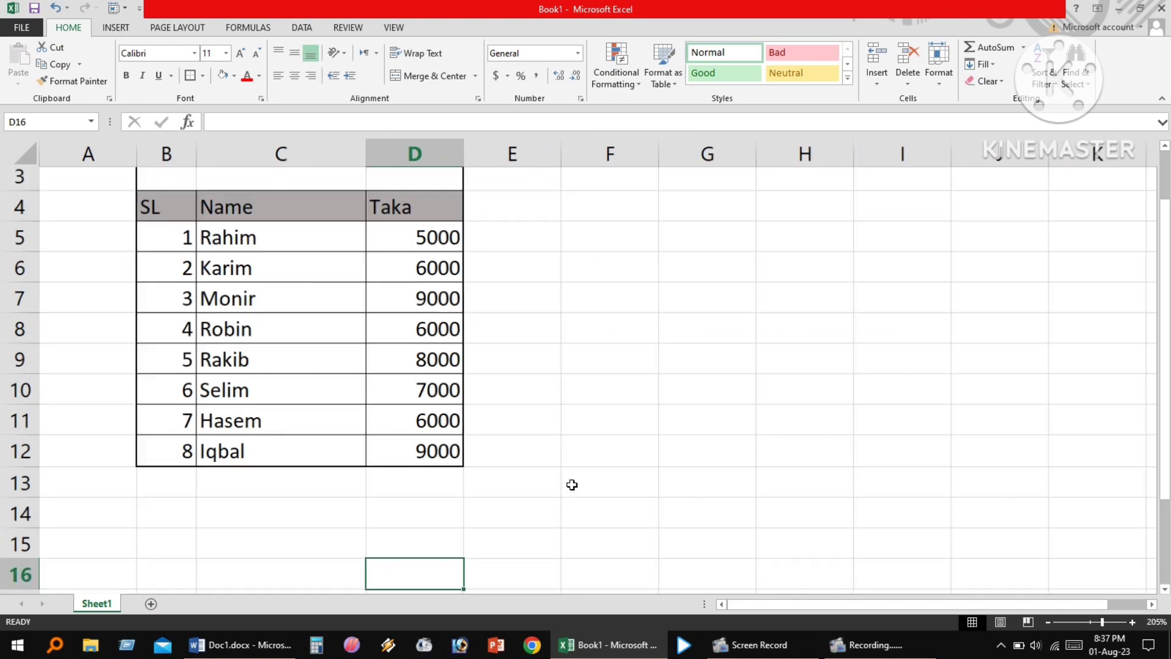
scroll(572, 484, down, 1)
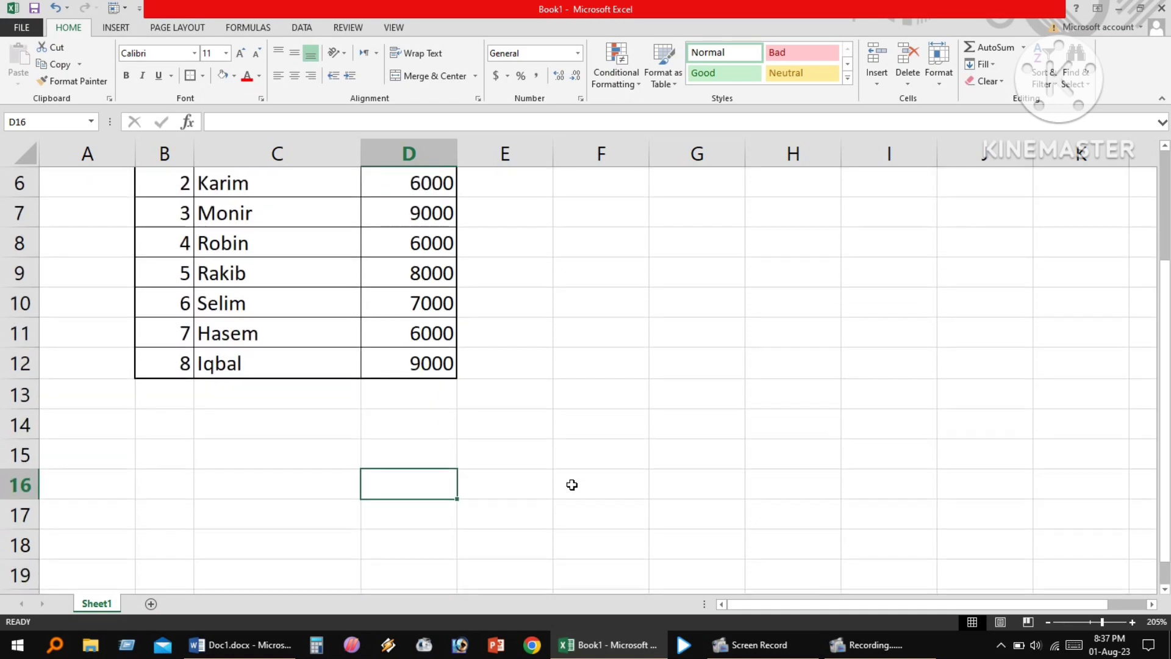
scroll(571, 484, up, 2)
scroll(572, 484, down, 1)
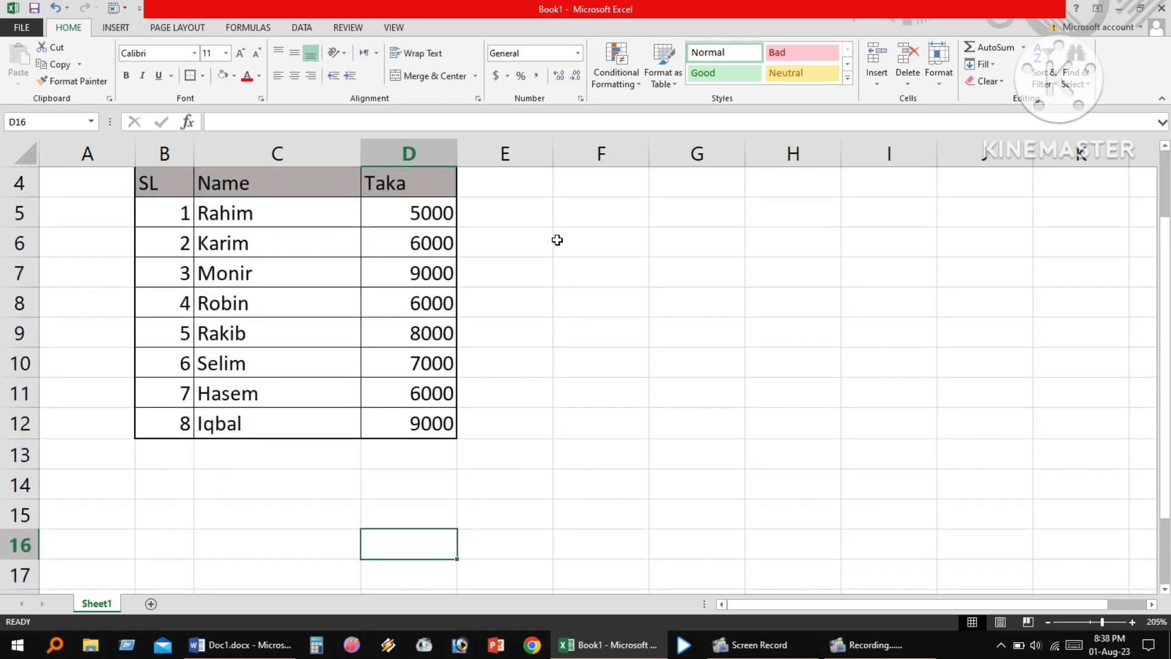
click(588, 392)
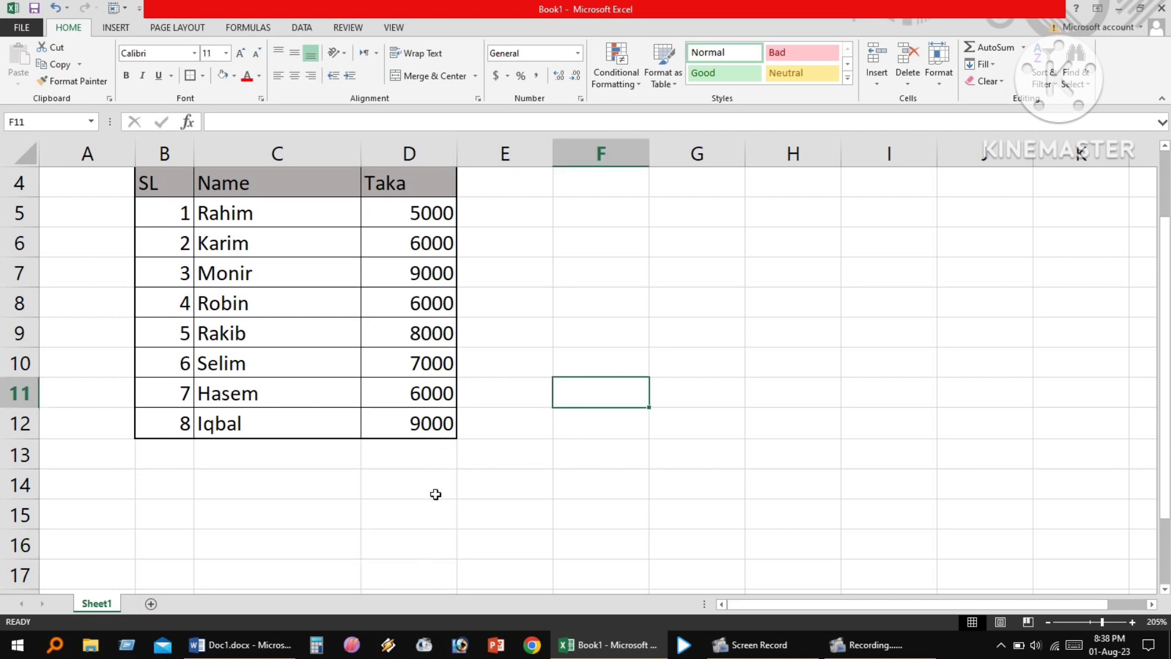
click(566, 495)
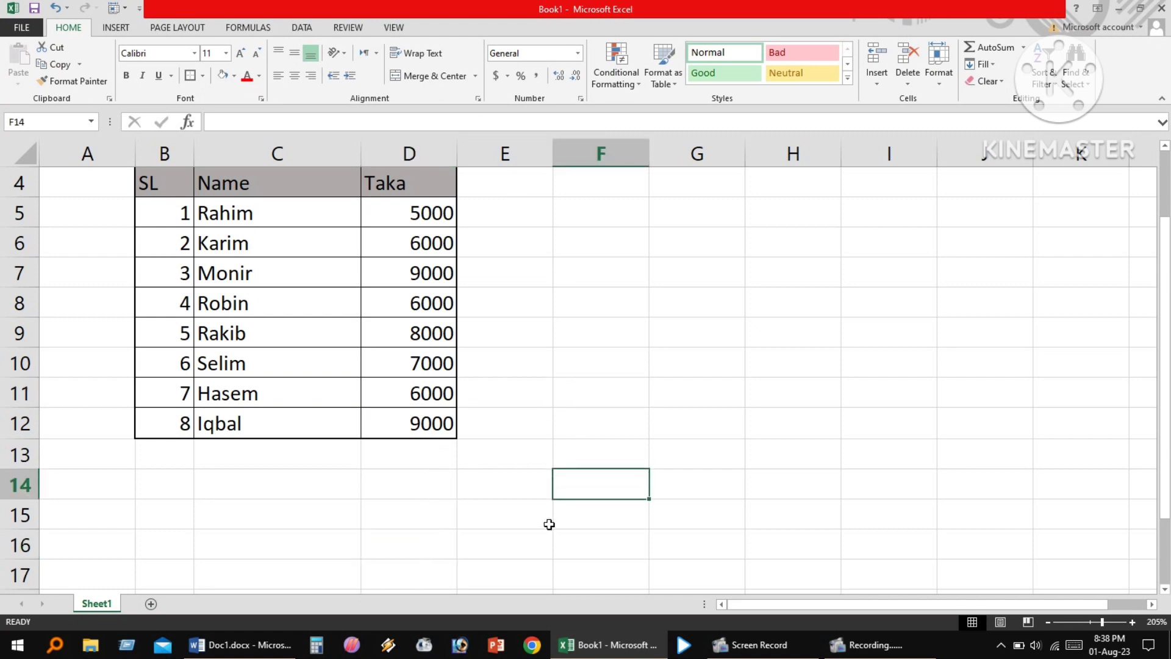
scroll(549, 525, up, 1)
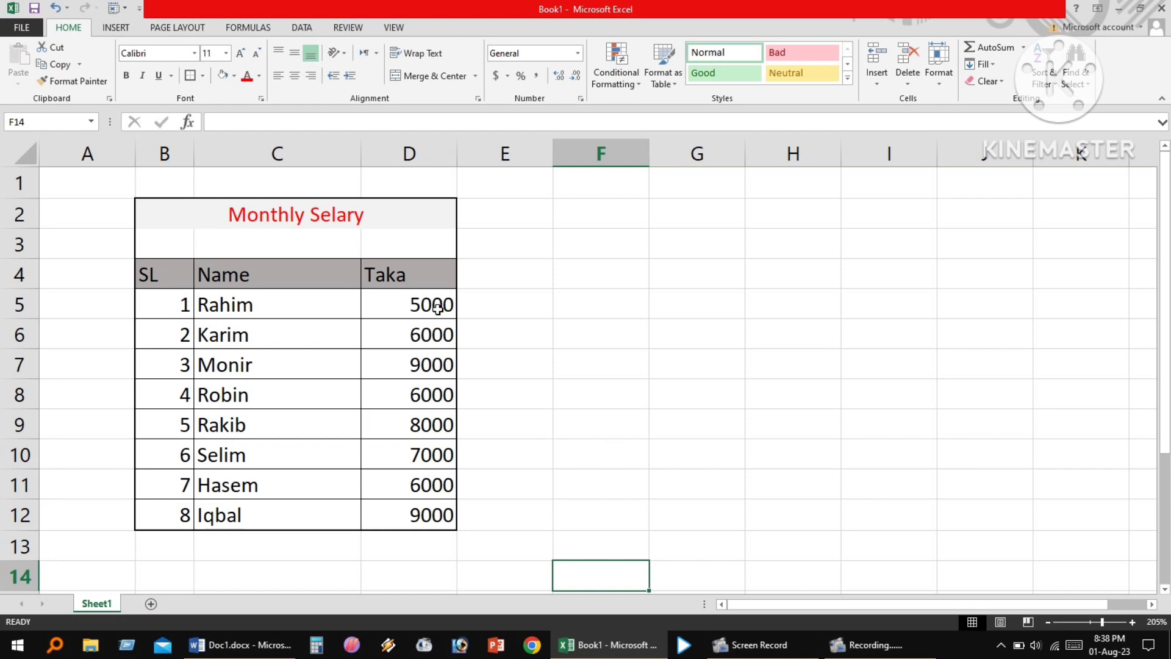
click(526, 324)
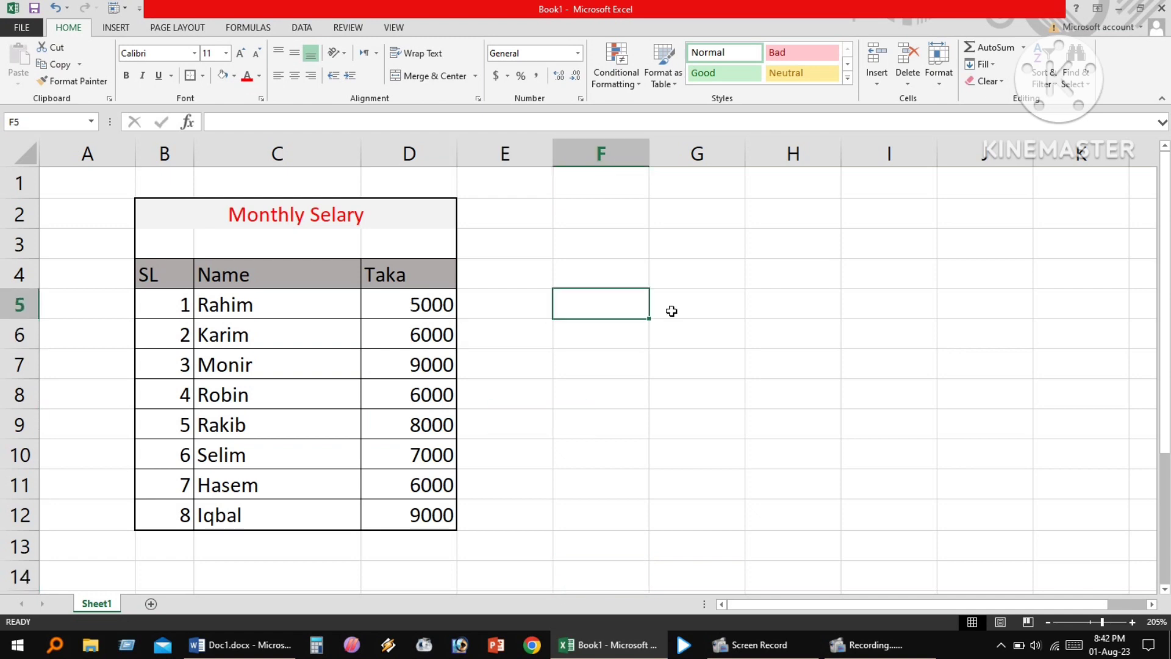
text(=)
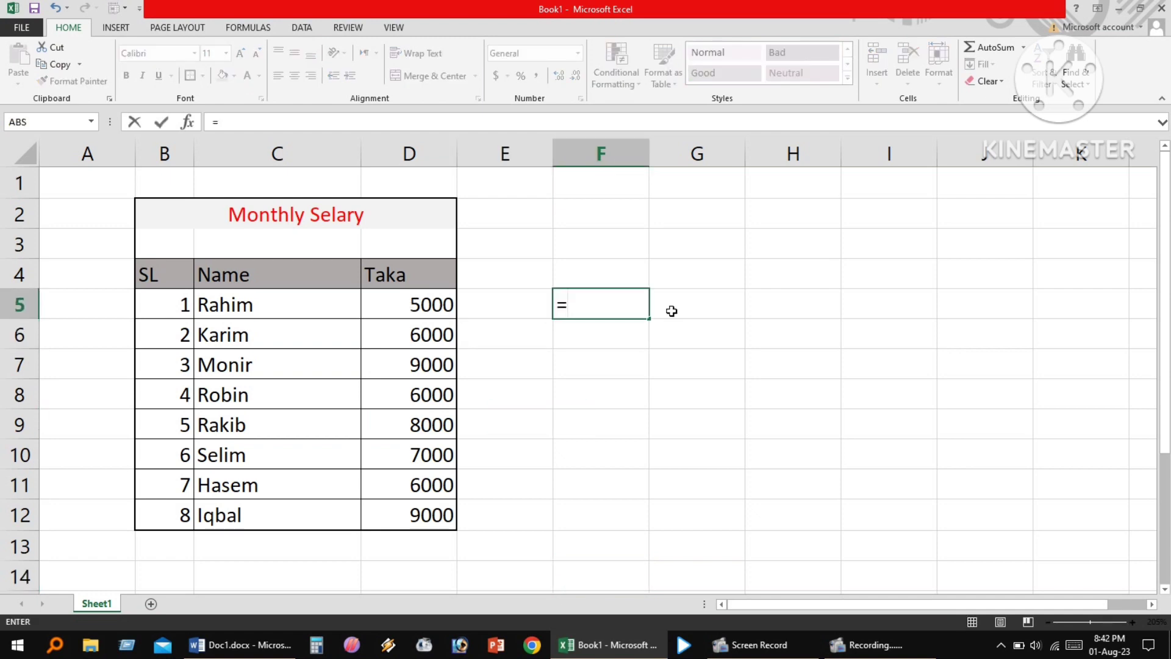
text(sum)
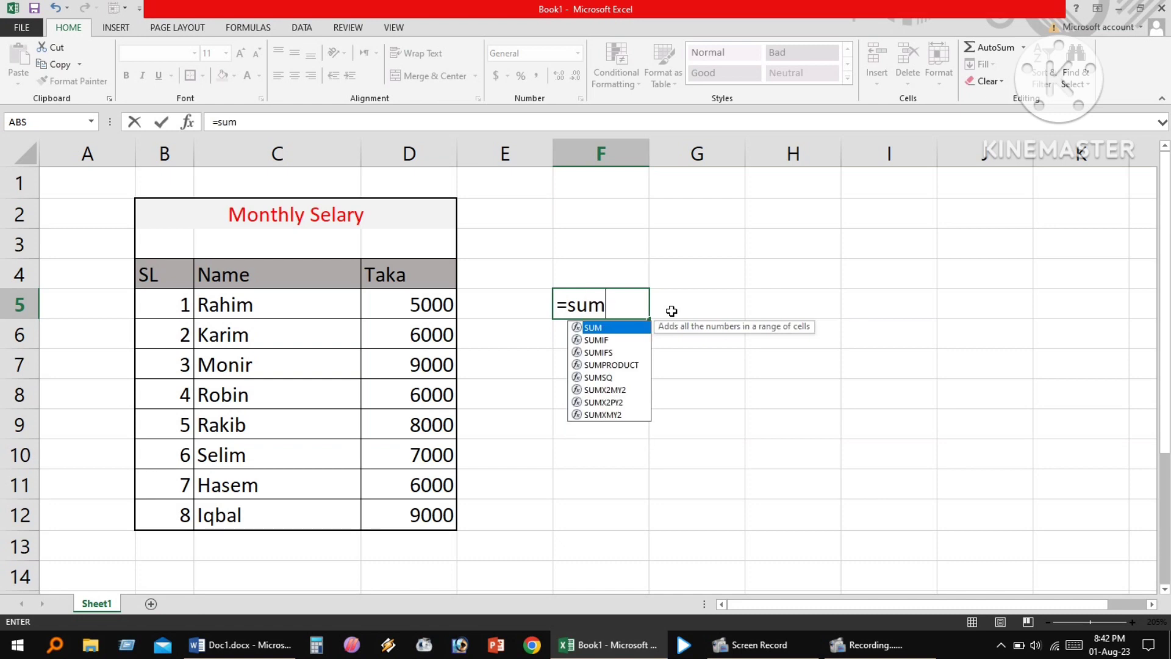
text(()
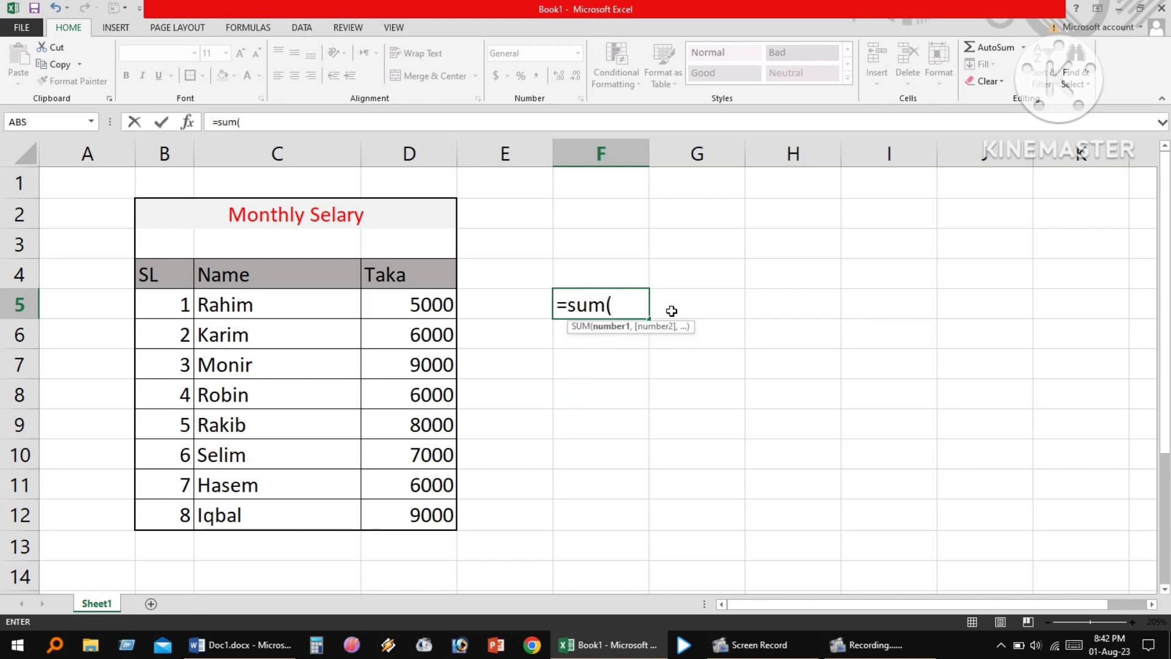
click(396, 303)
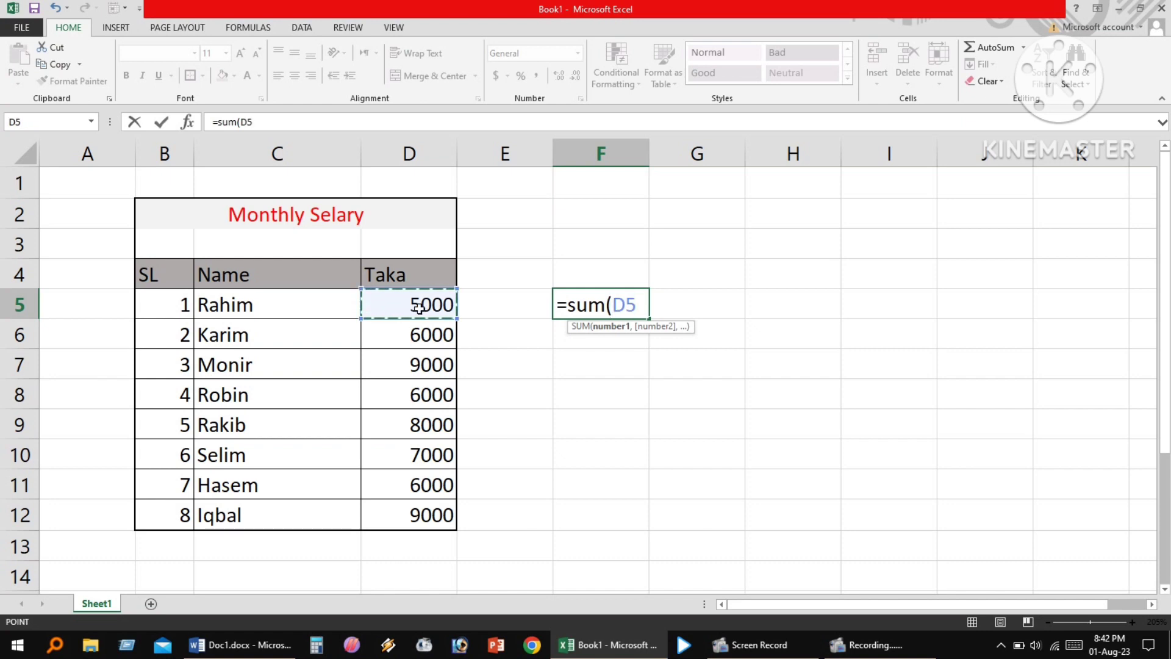
text(+)
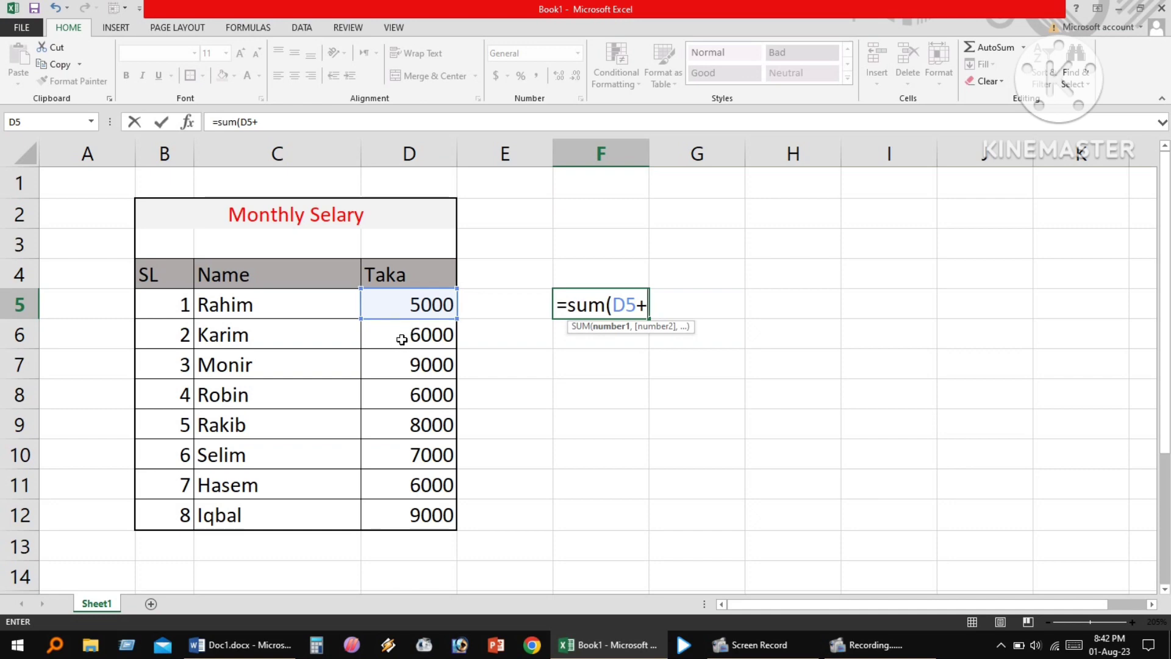
click(403, 338)
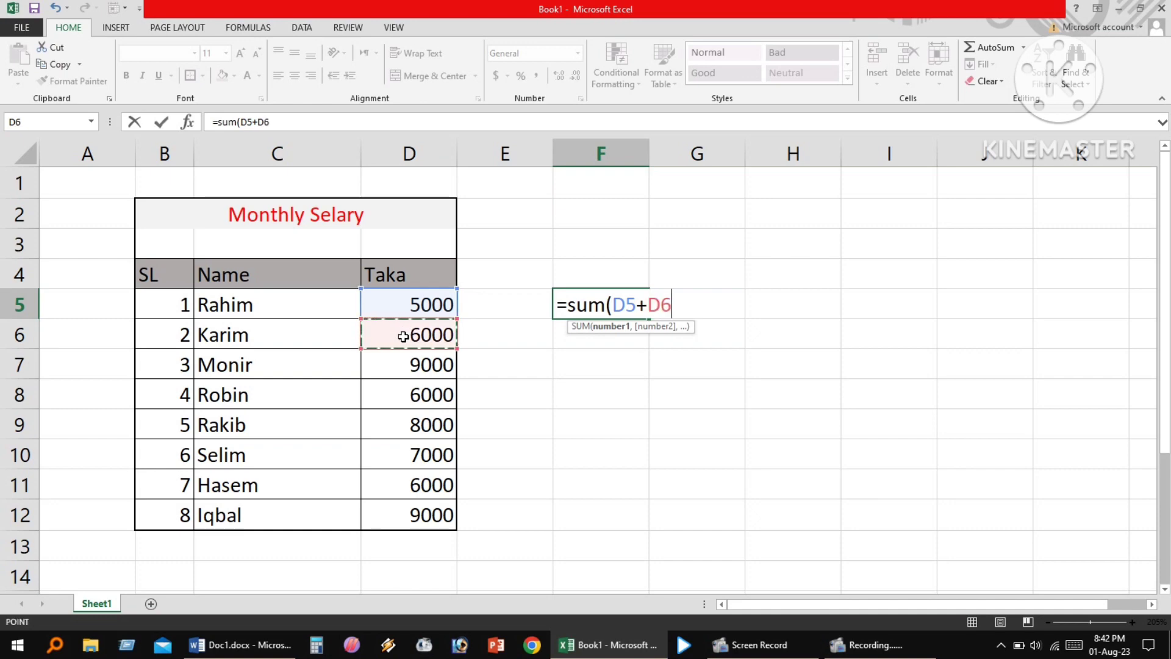
text())
key(Return)
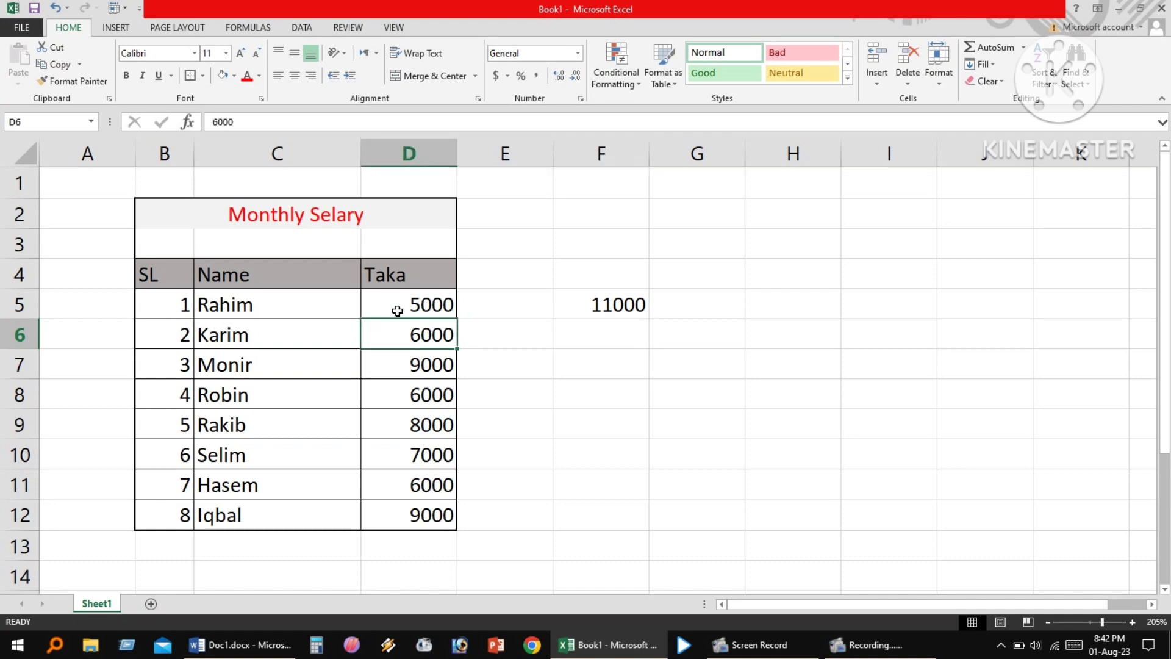
drag(397, 308, 397, 340)
key(Right)
key(Right)
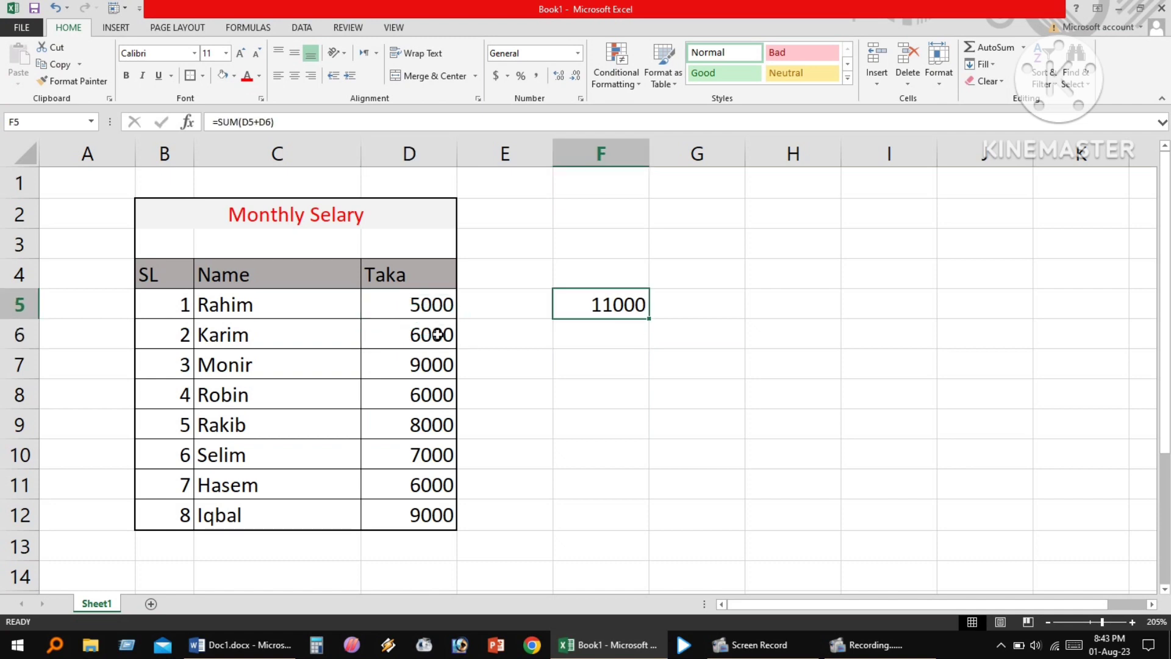
click(448, 305)
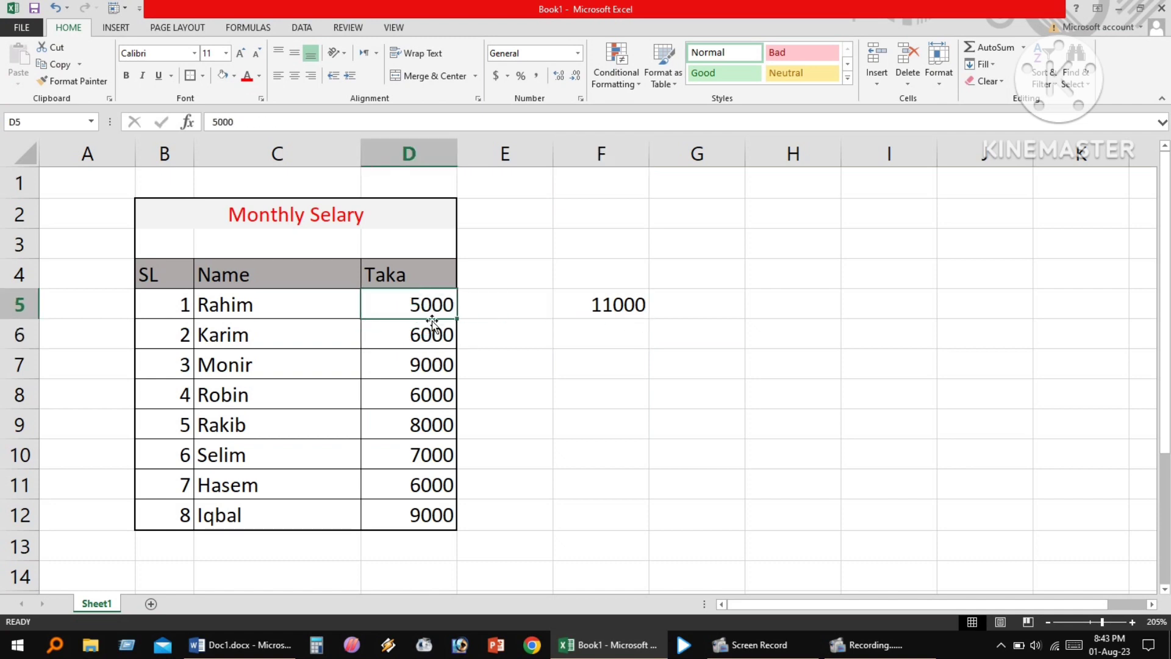
drag(432, 321, 422, 340)
click(425, 369)
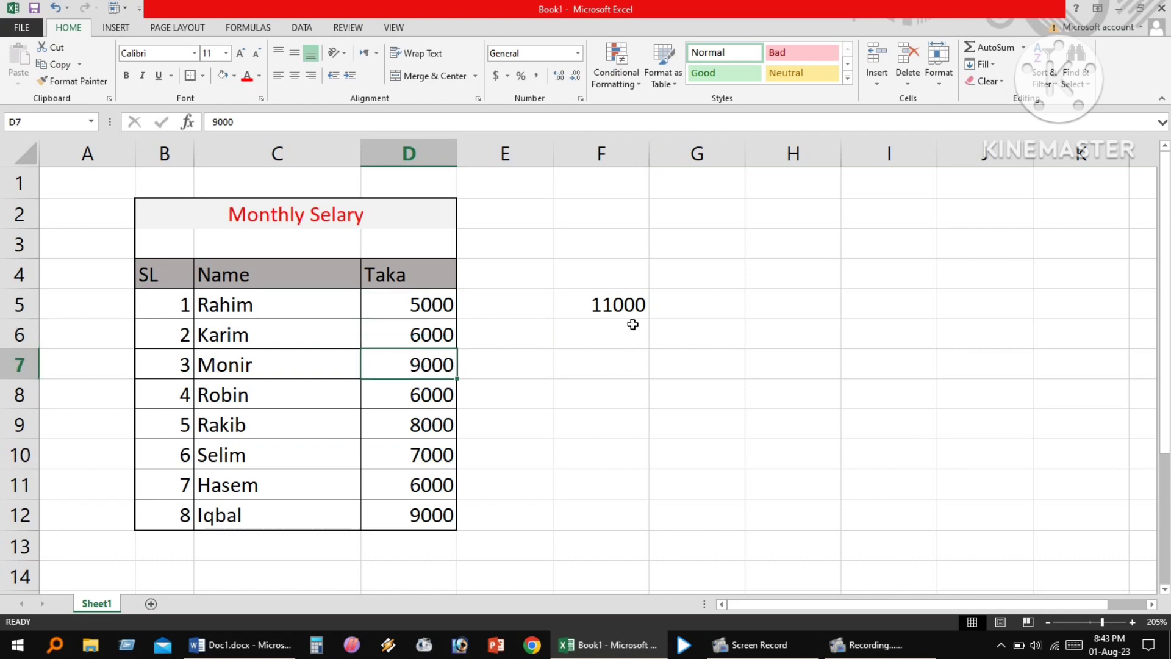
click(620, 305)
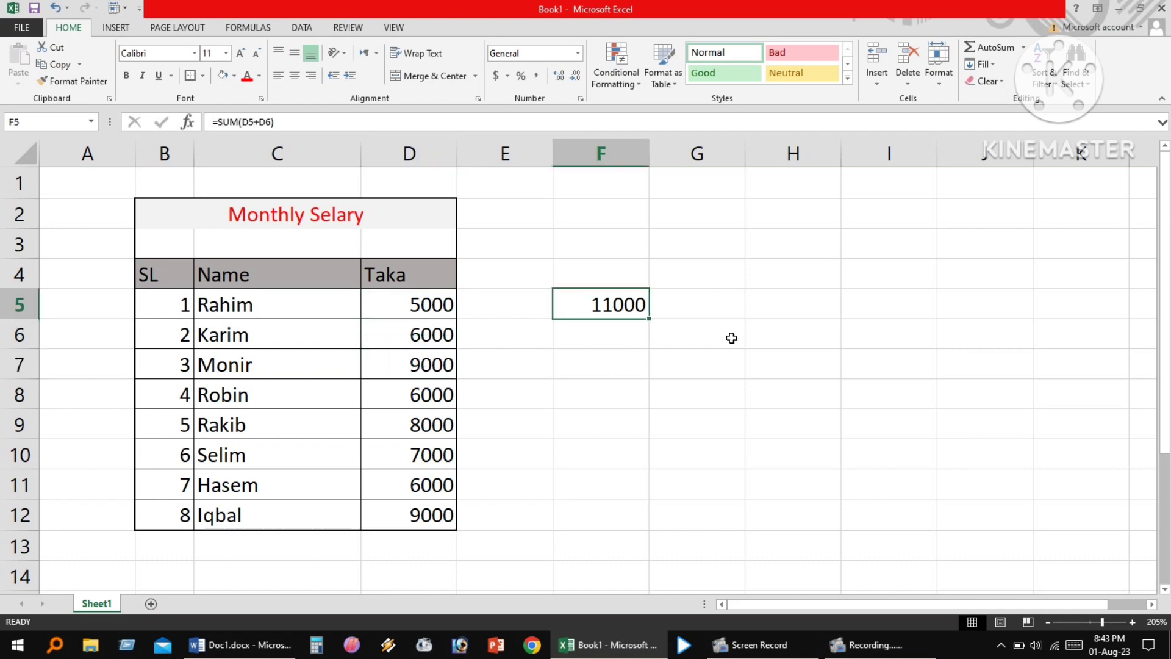
key(BackSpace)
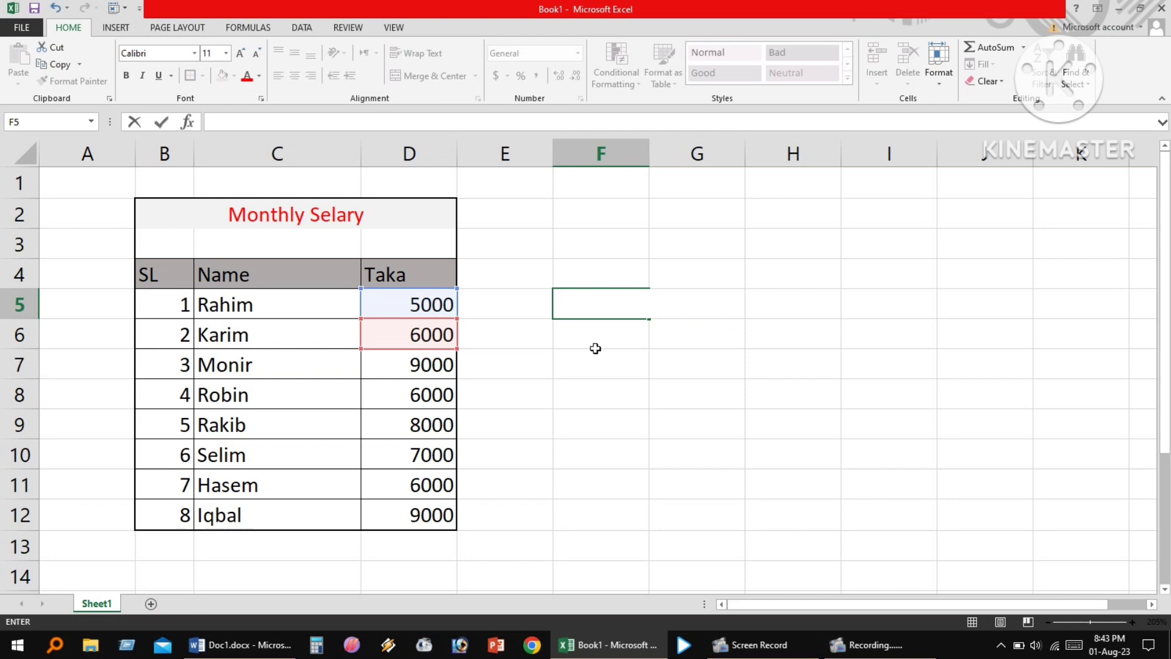
key(Escape)
text(=)
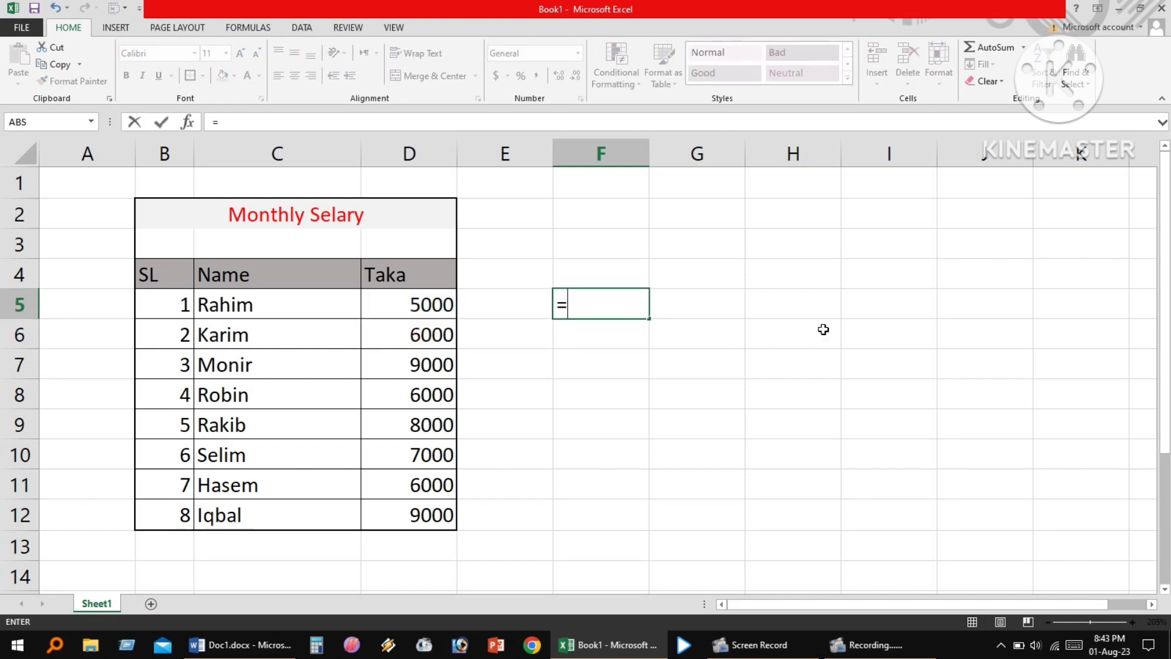
text(sum)
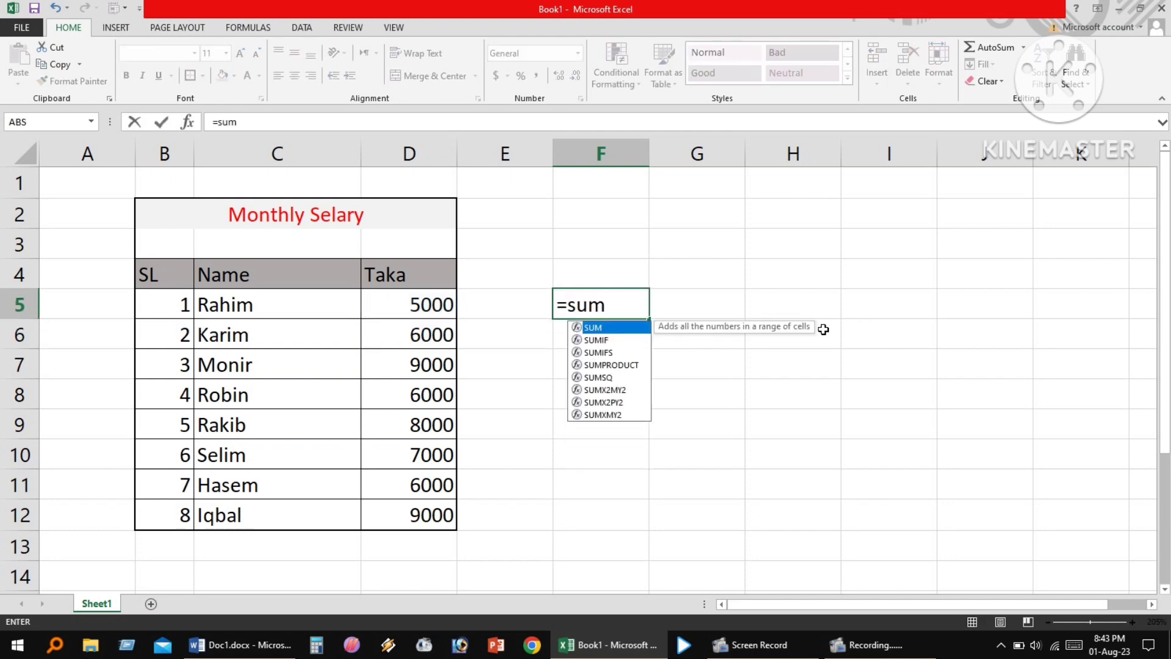
text(()
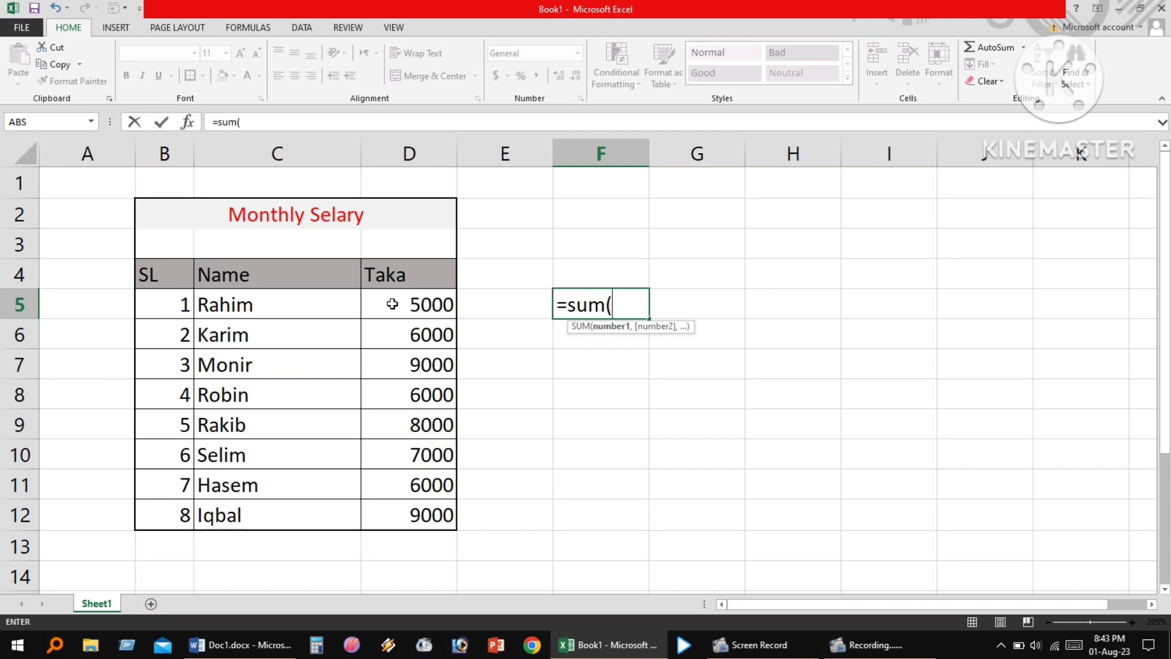
click(392, 304)
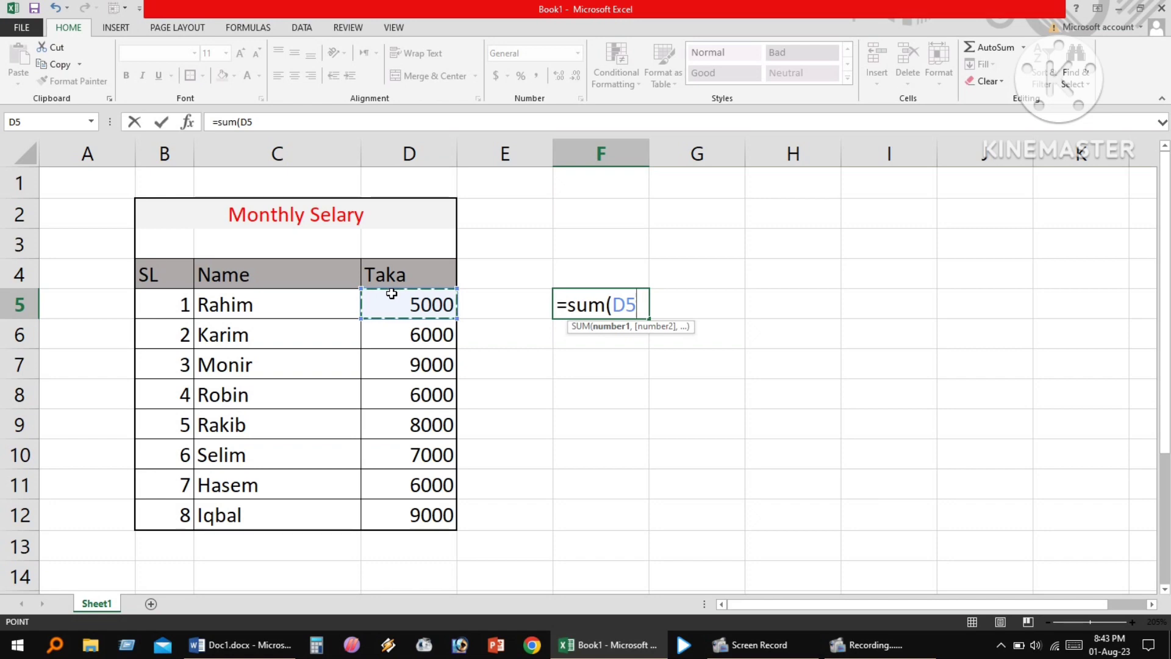
text(+)
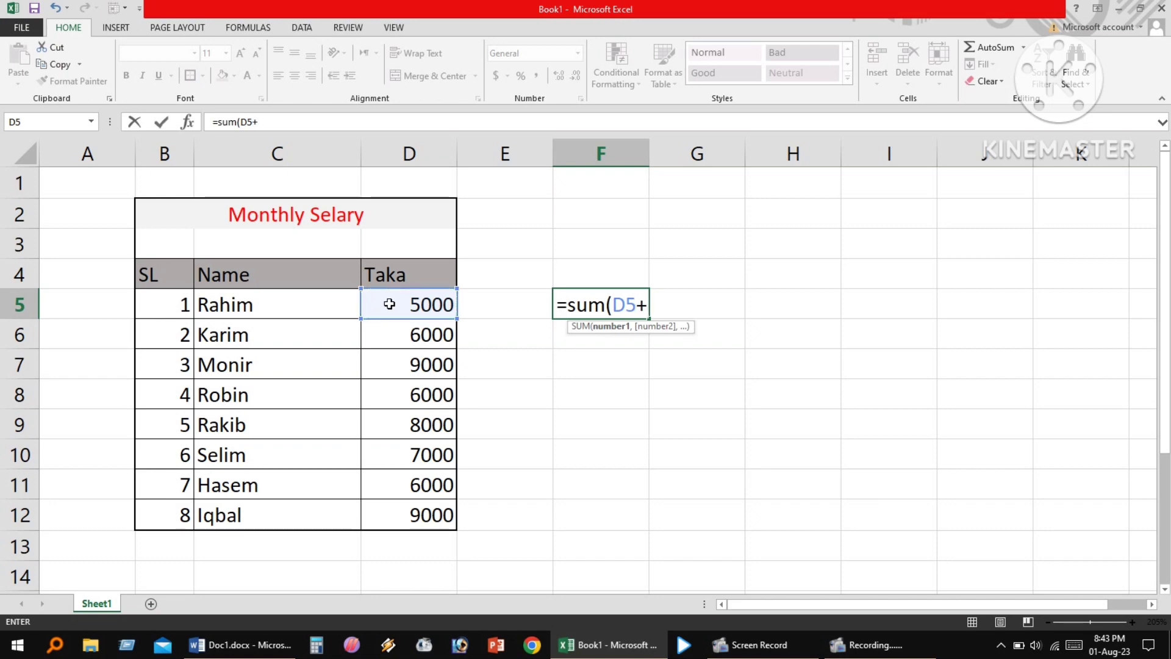
click(393, 329)
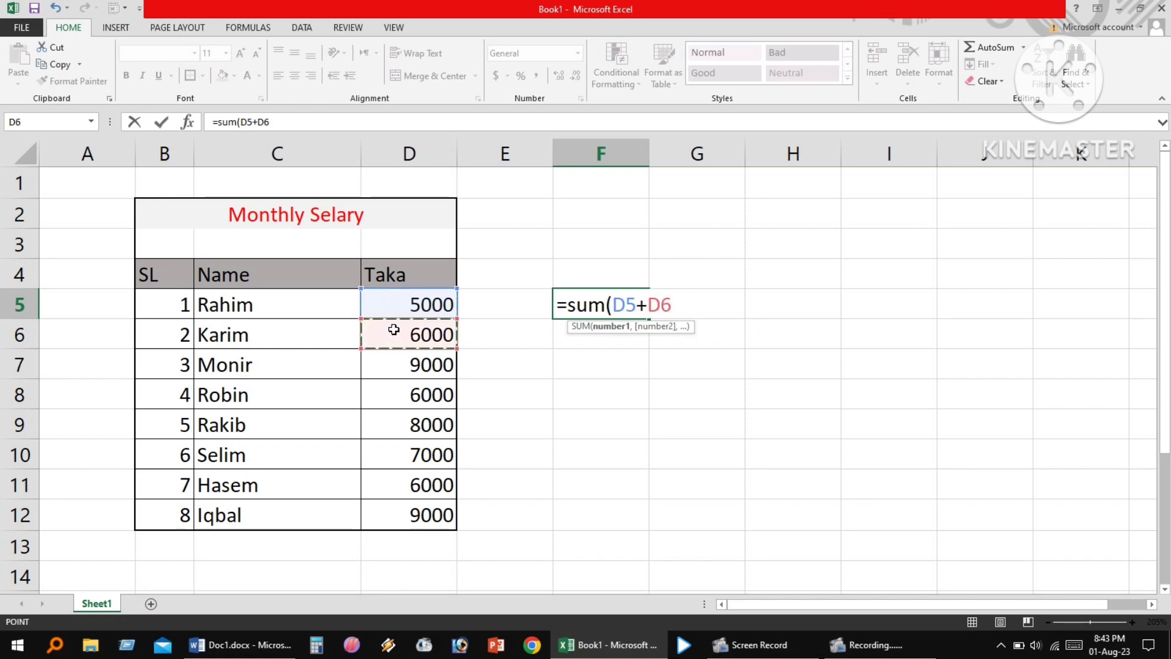
text(+)
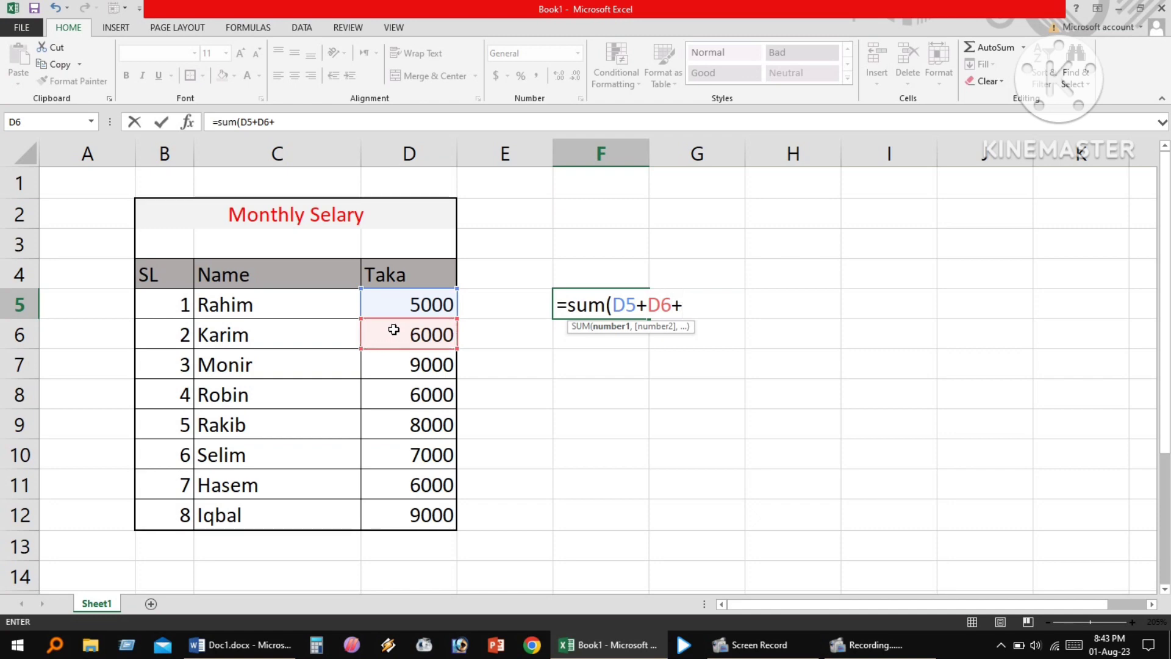
click(388, 368)
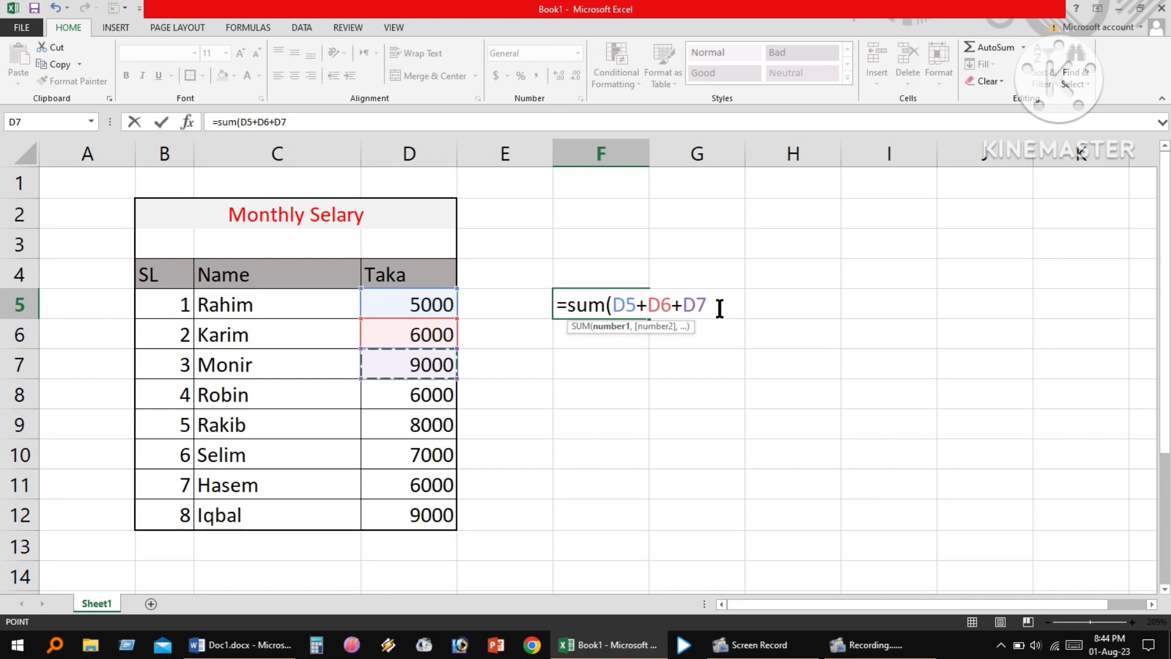
text())
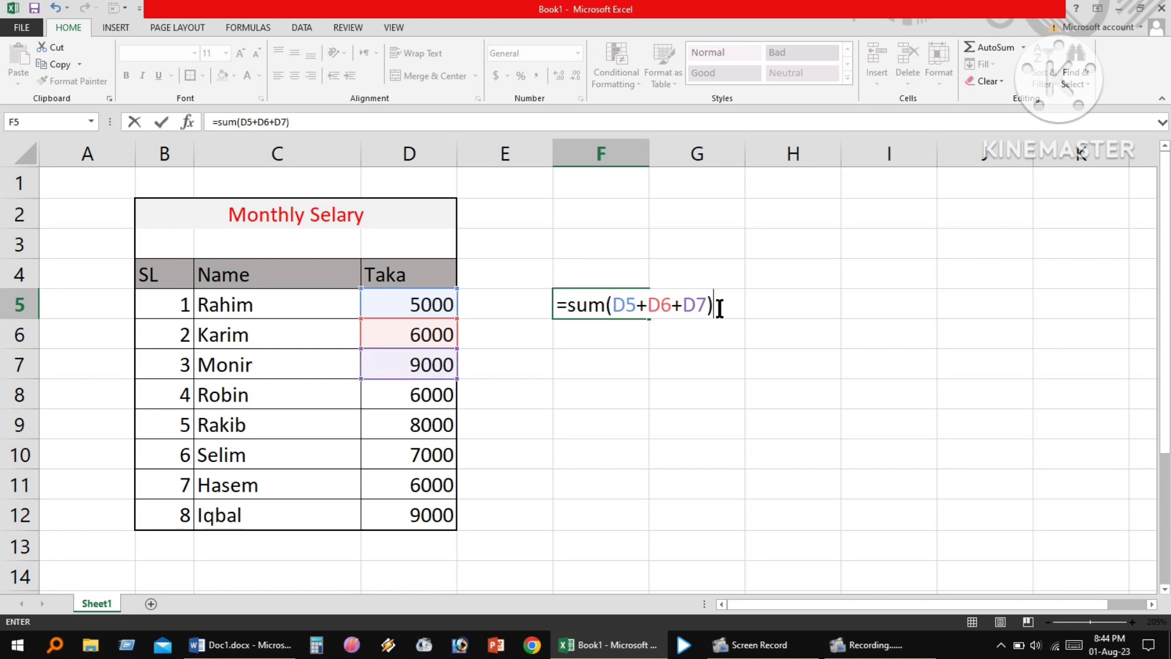
key(Return)
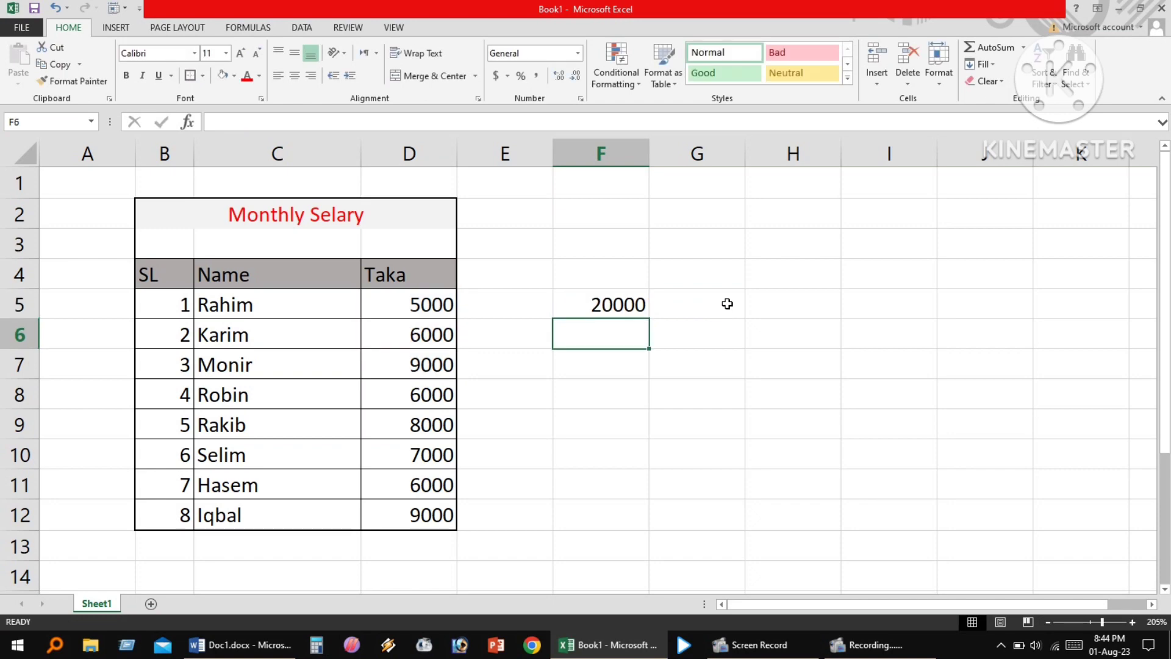
key(ctrl+z)
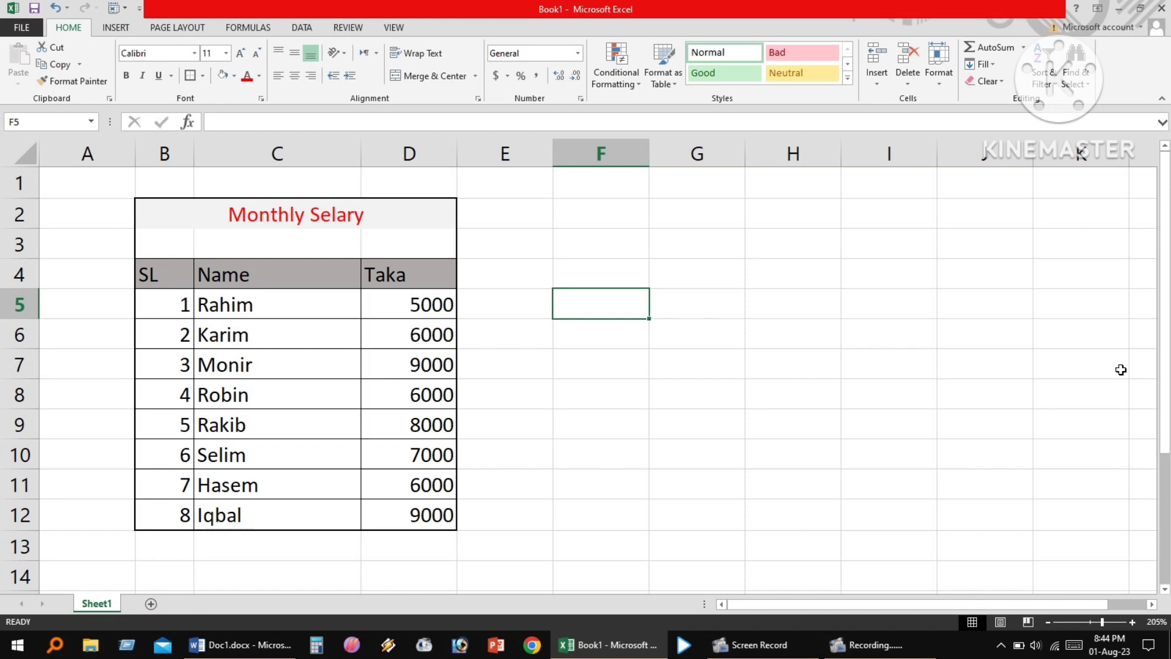
text(=)
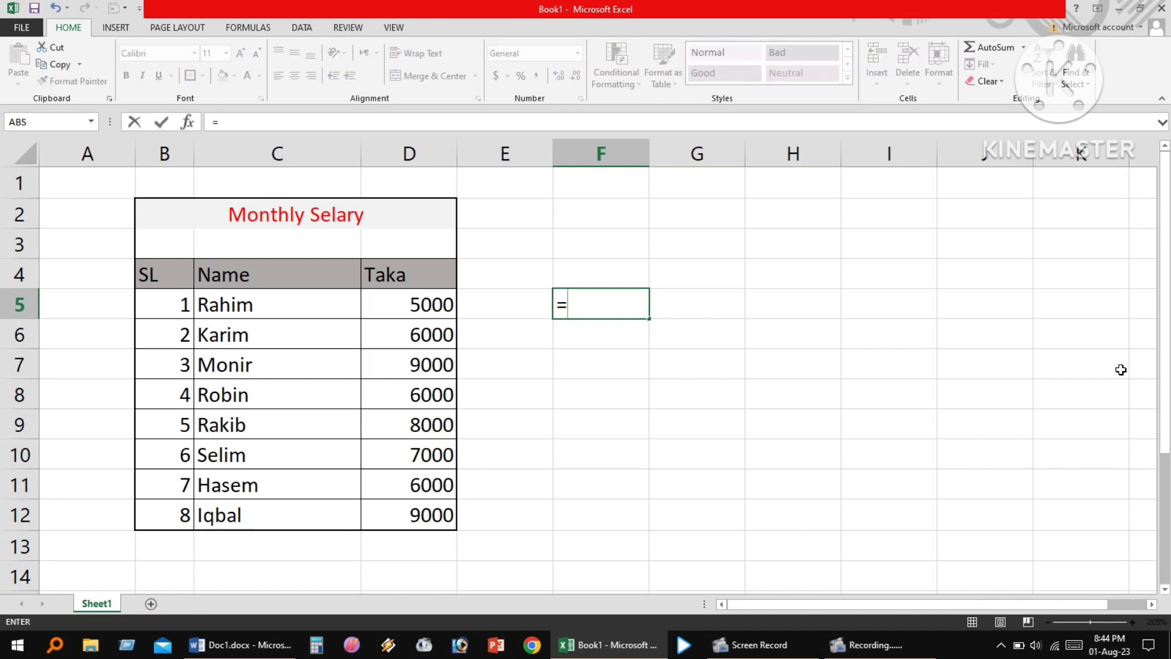
text(s)
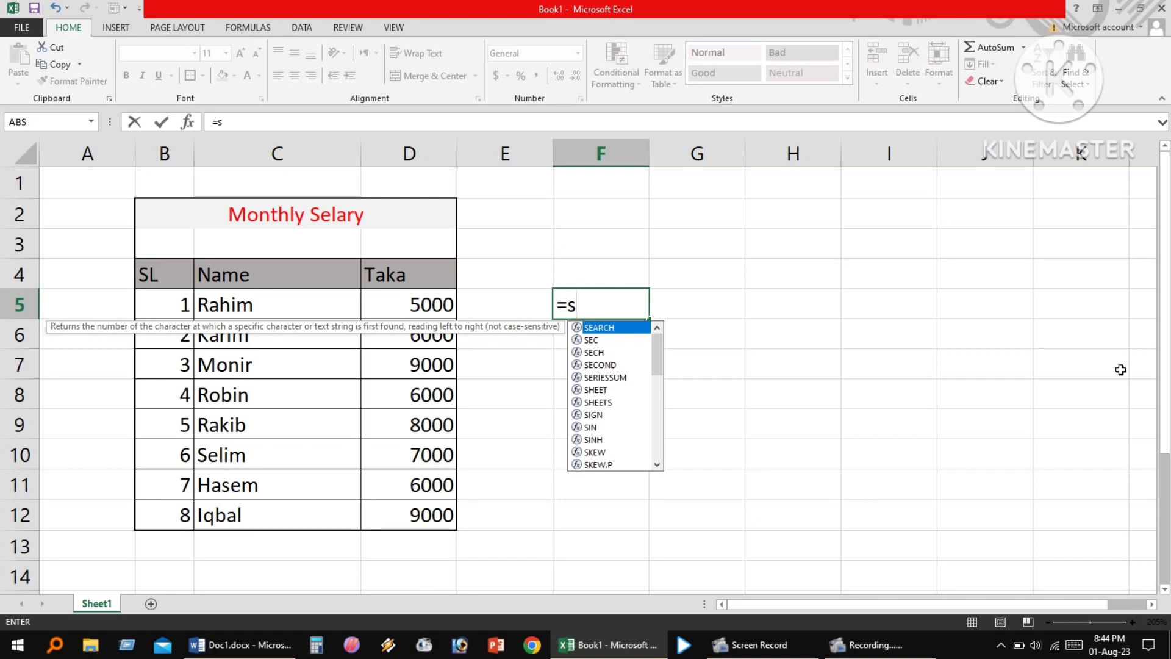
text(um)
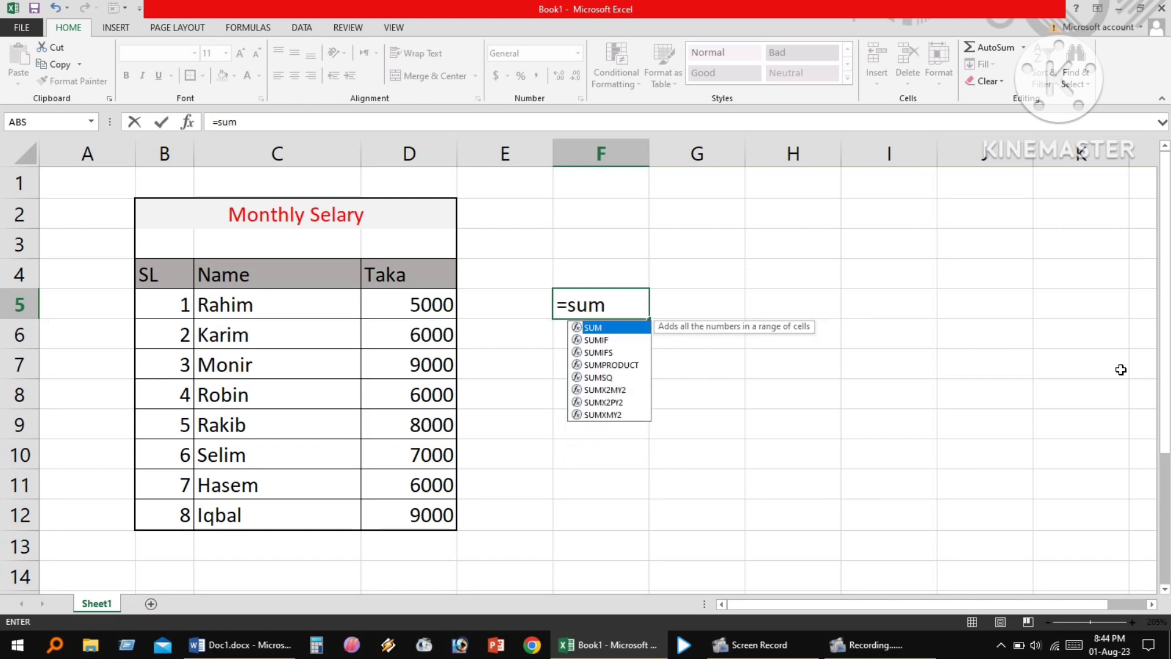
text(()
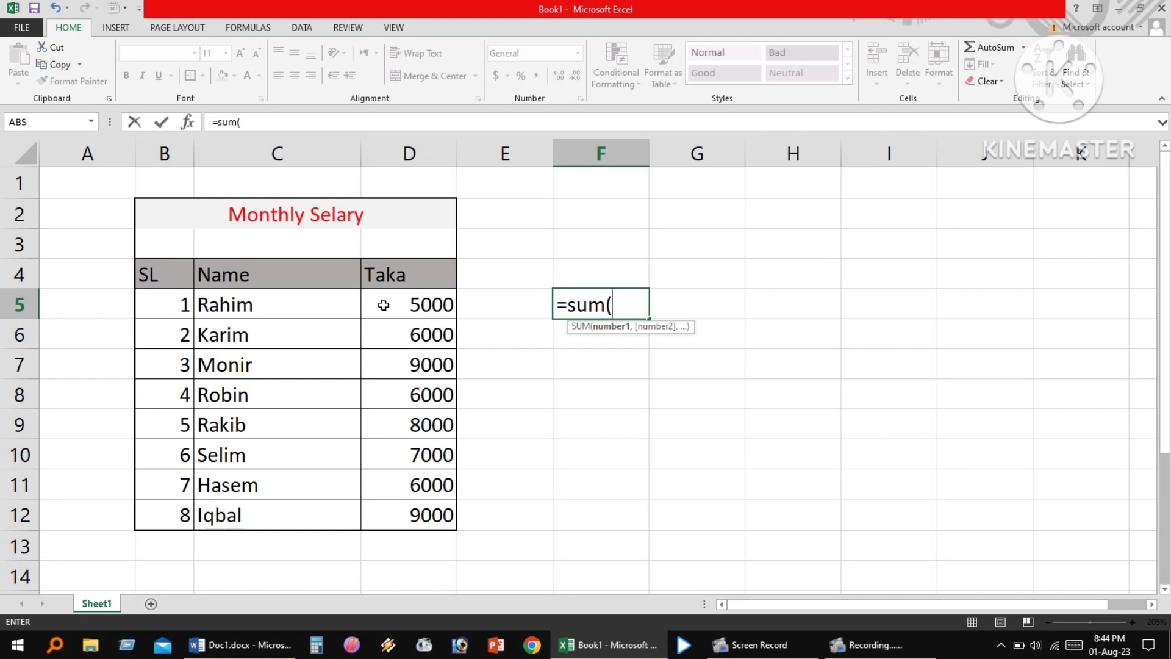
mouse_move(384, 302)
mouse_down()
mouse_move(374, 359)
mouse_move(384, 518)
mouse_up()
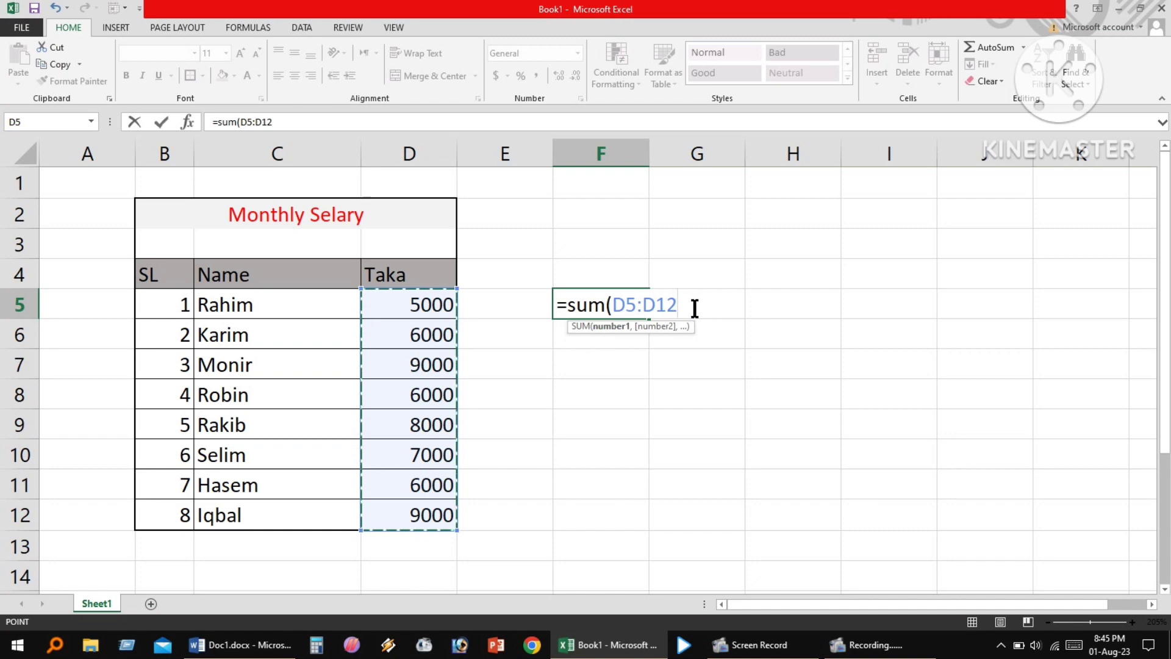
text())
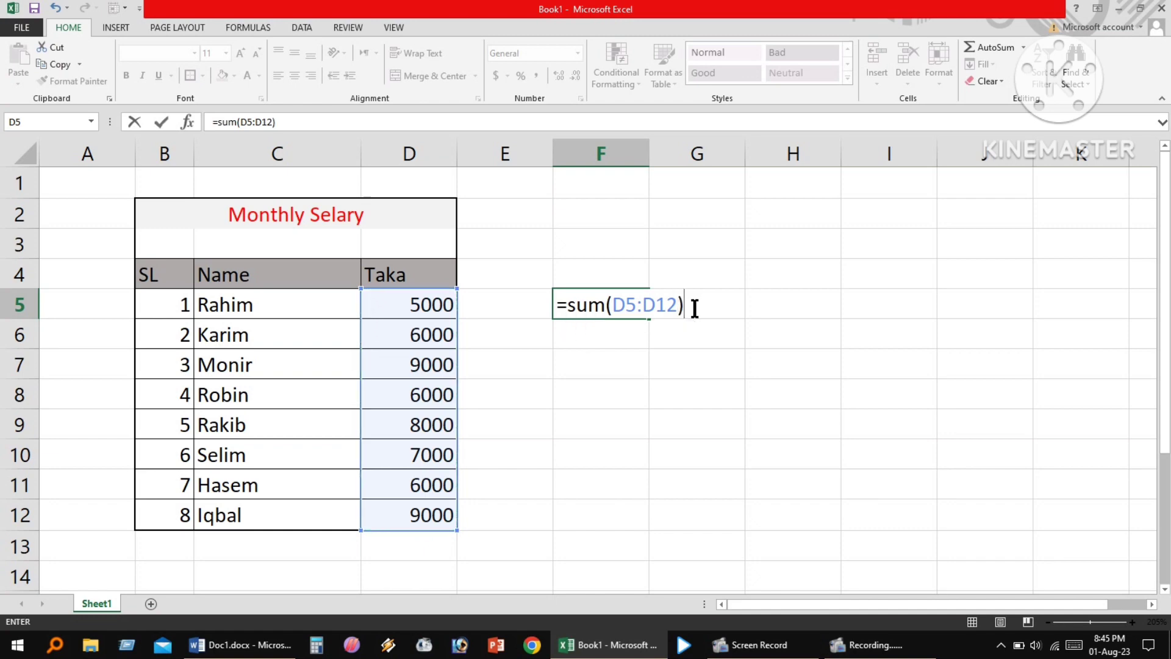
key(Return)
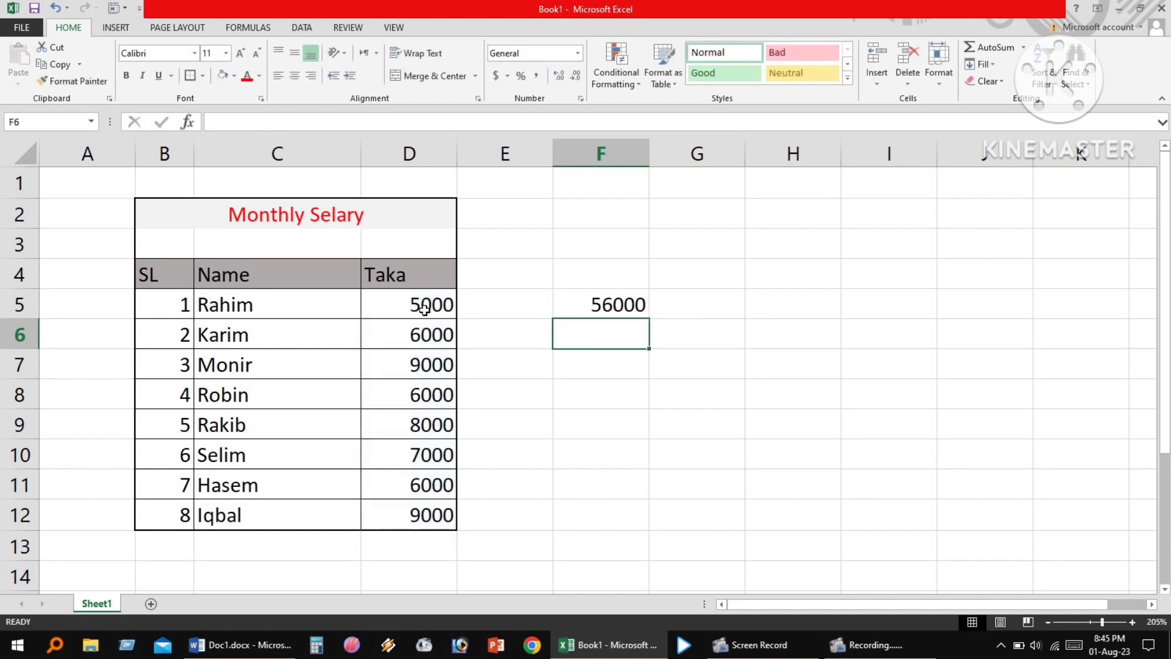
click(425, 305)
drag(392, 303, 388, 516)
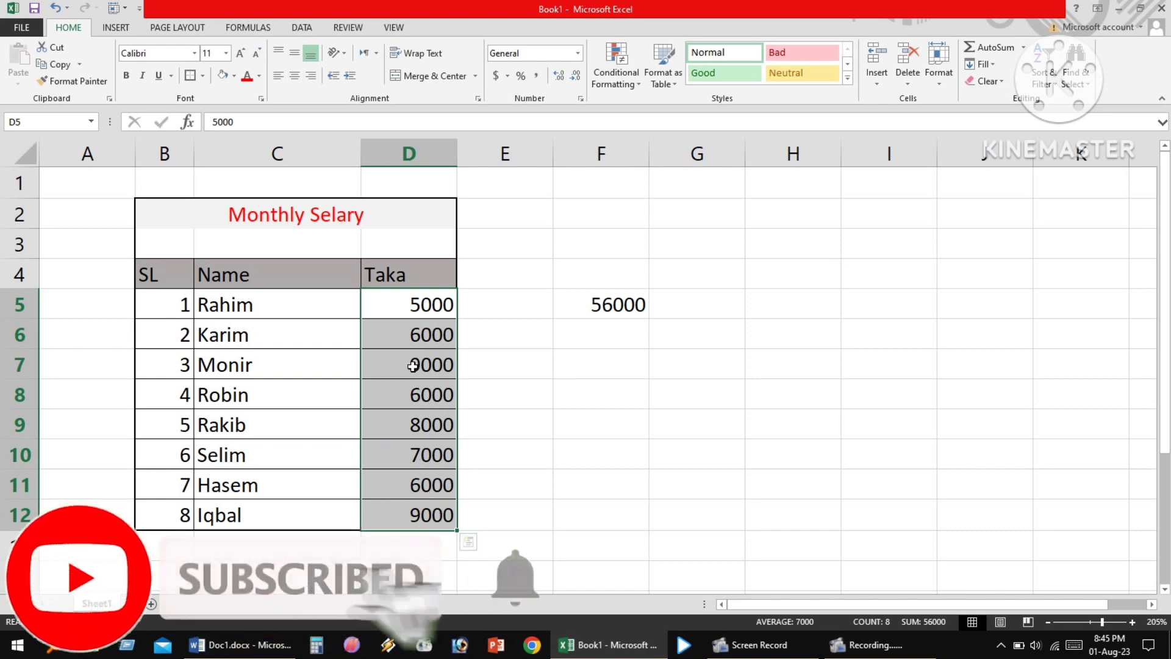
click(634, 311)
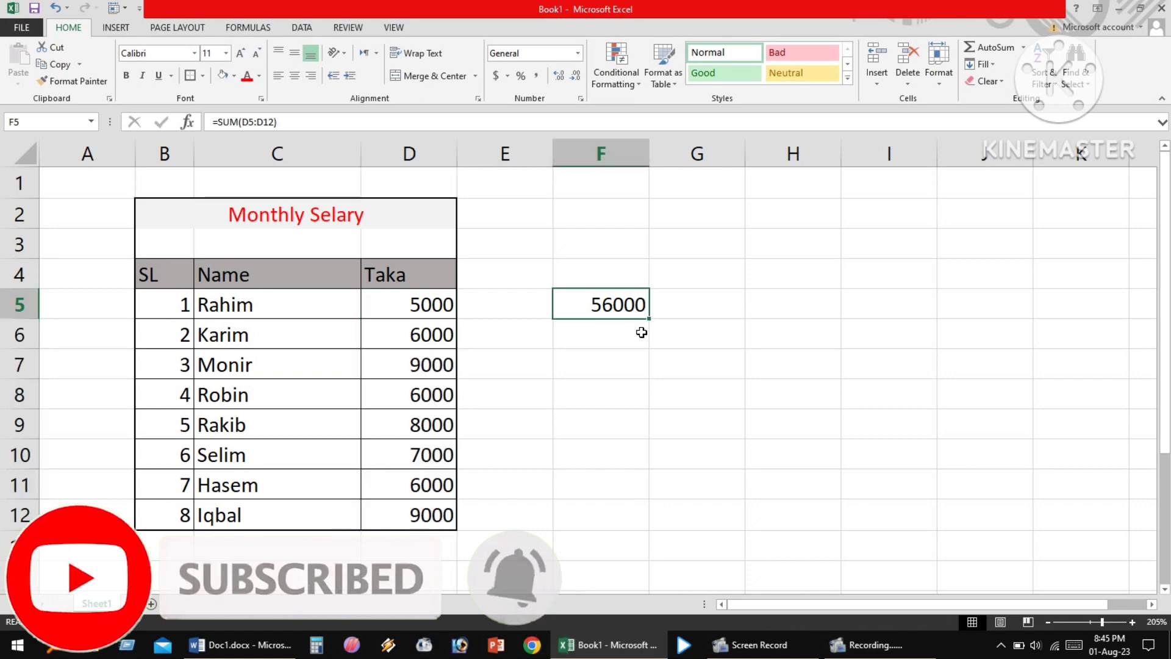
double_click(575, 305)
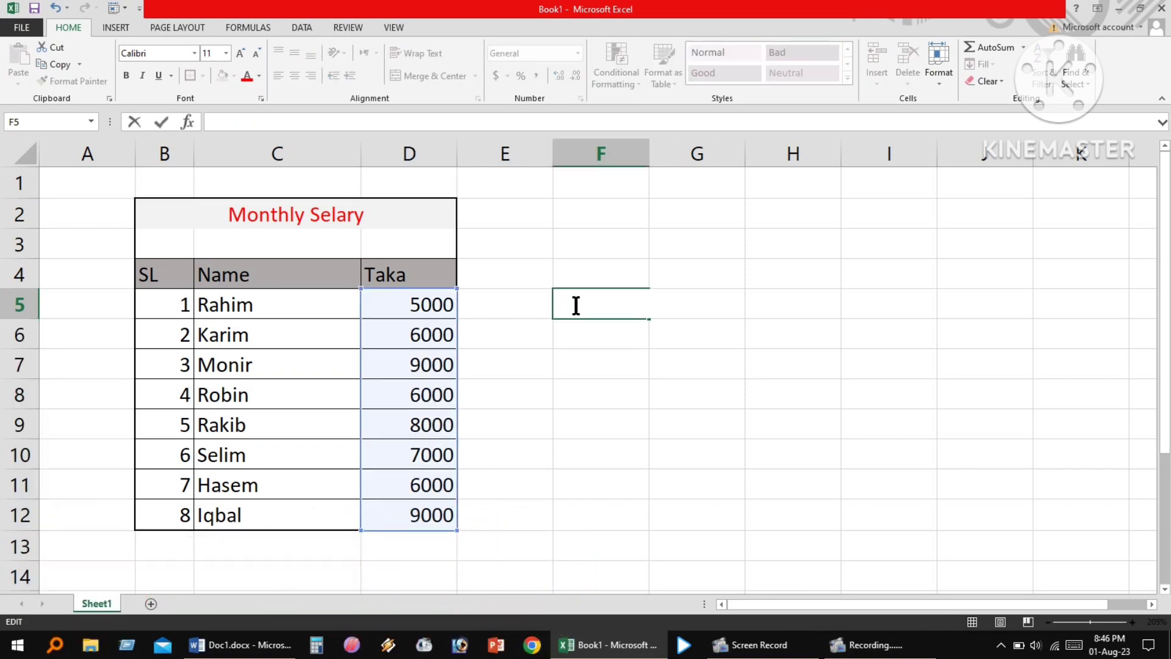
click(488, 333)
click(421, 308)
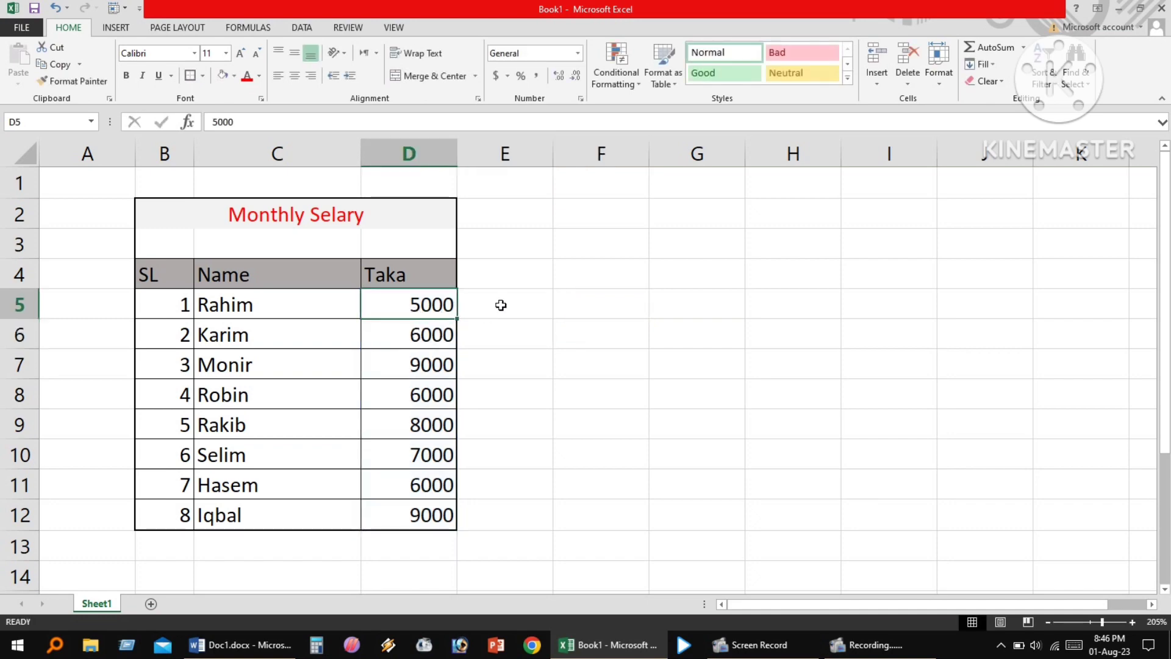
key(Right)
key(Right)
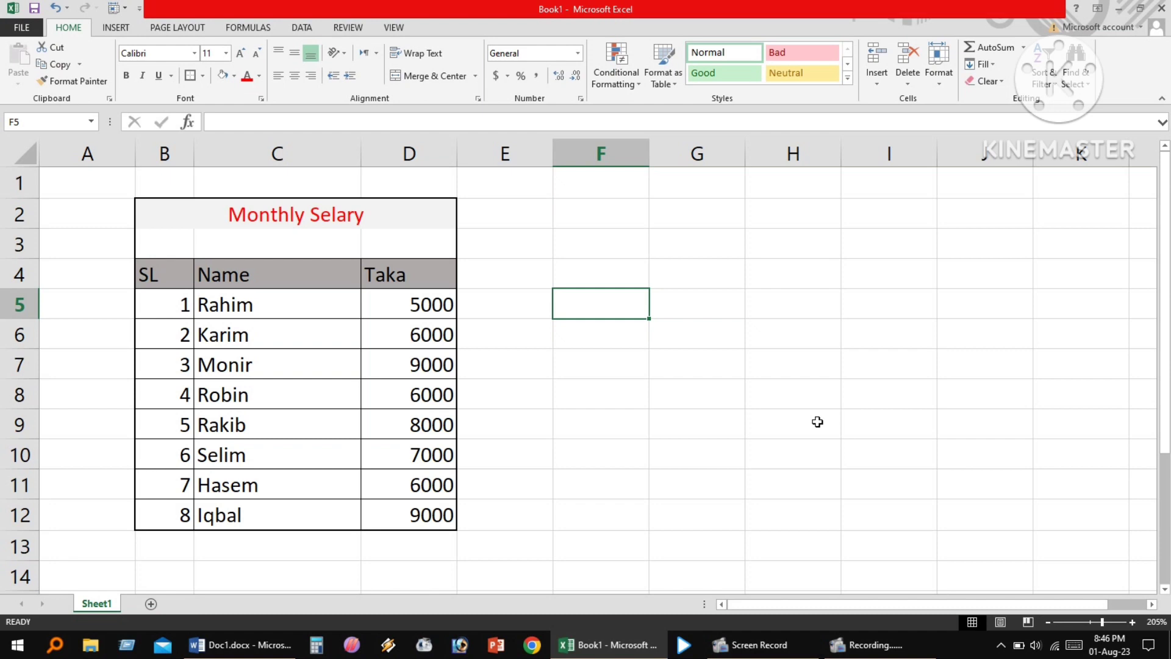
text(=)
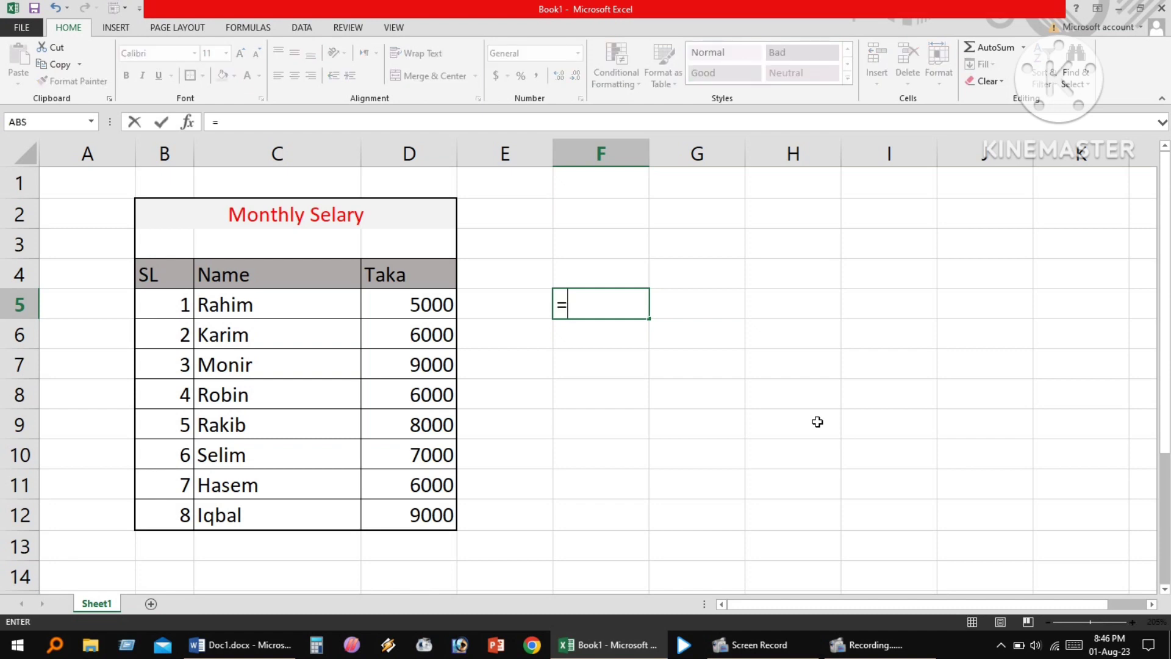
text(sum()
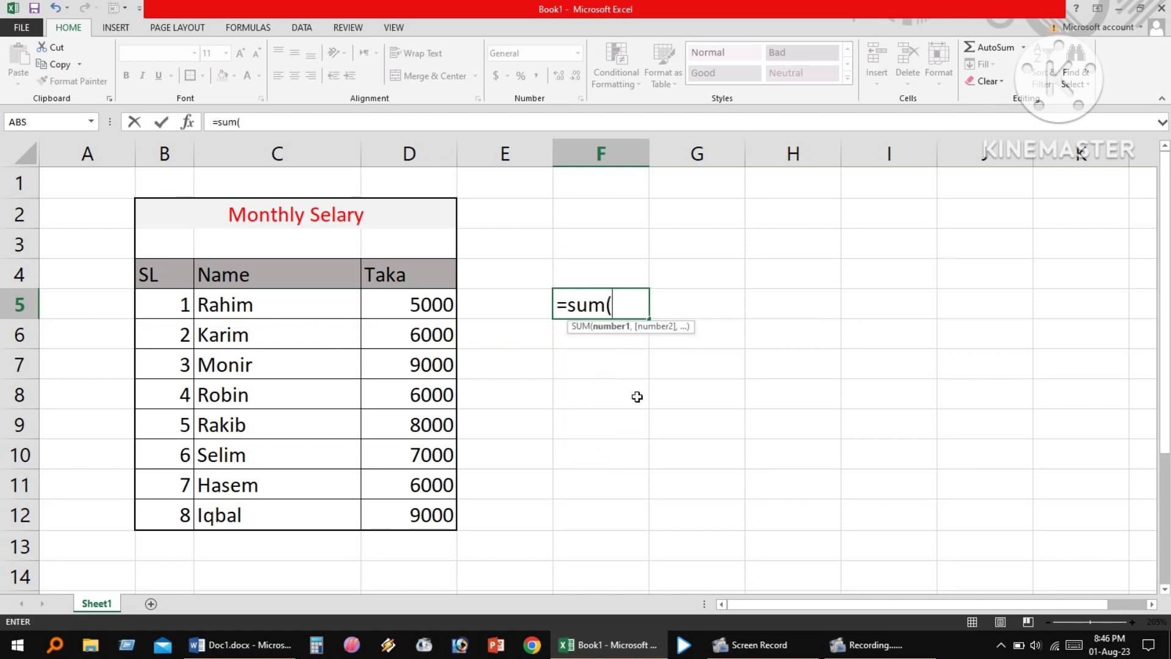
click(415, 311)
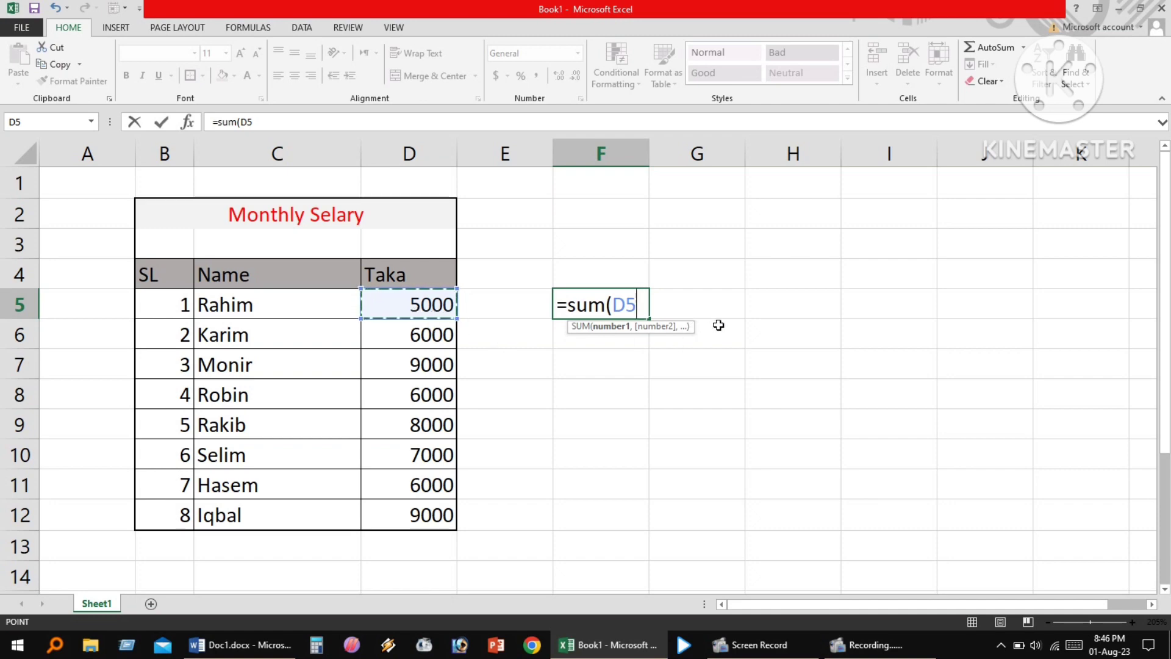
text(-)
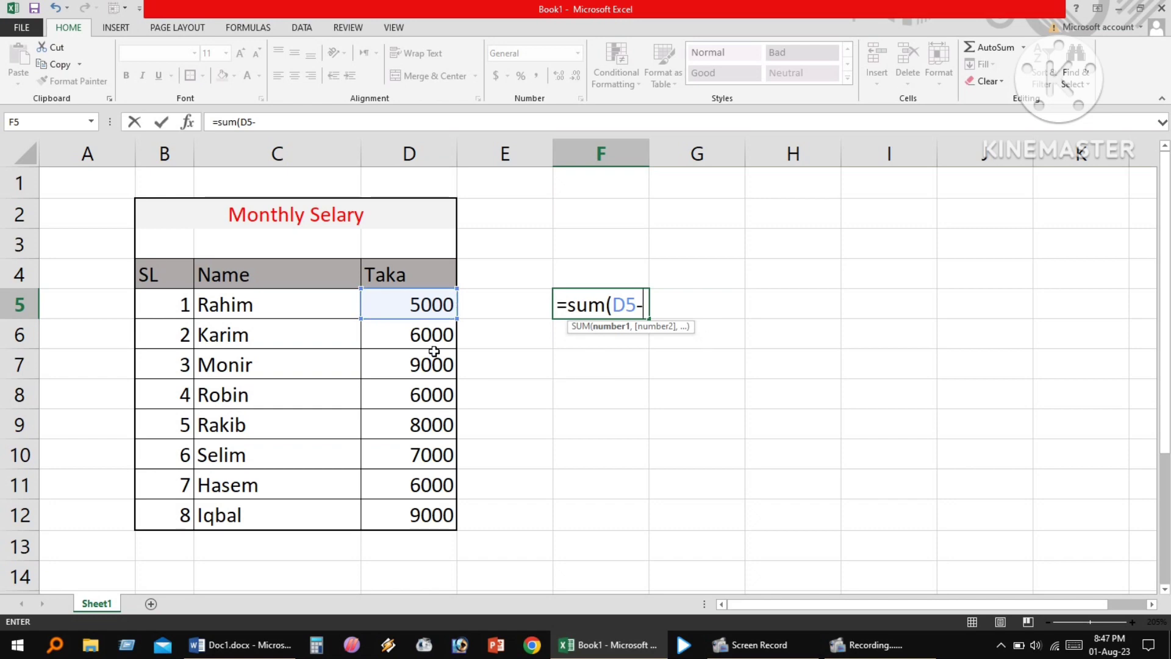
click(398, 338)
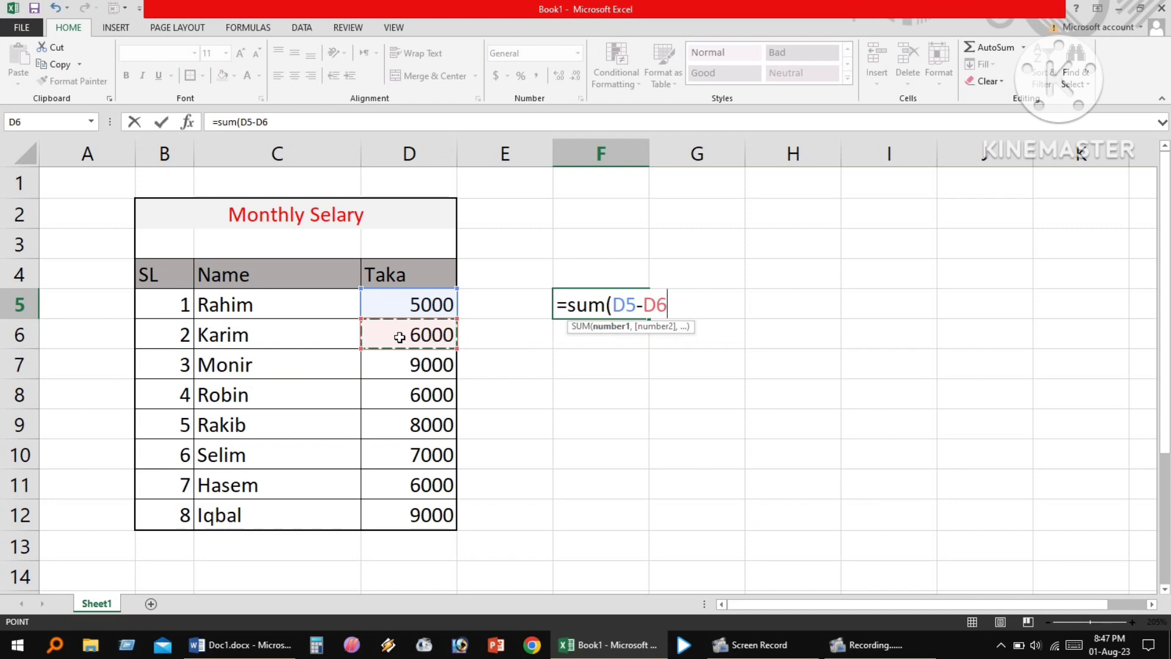
text())
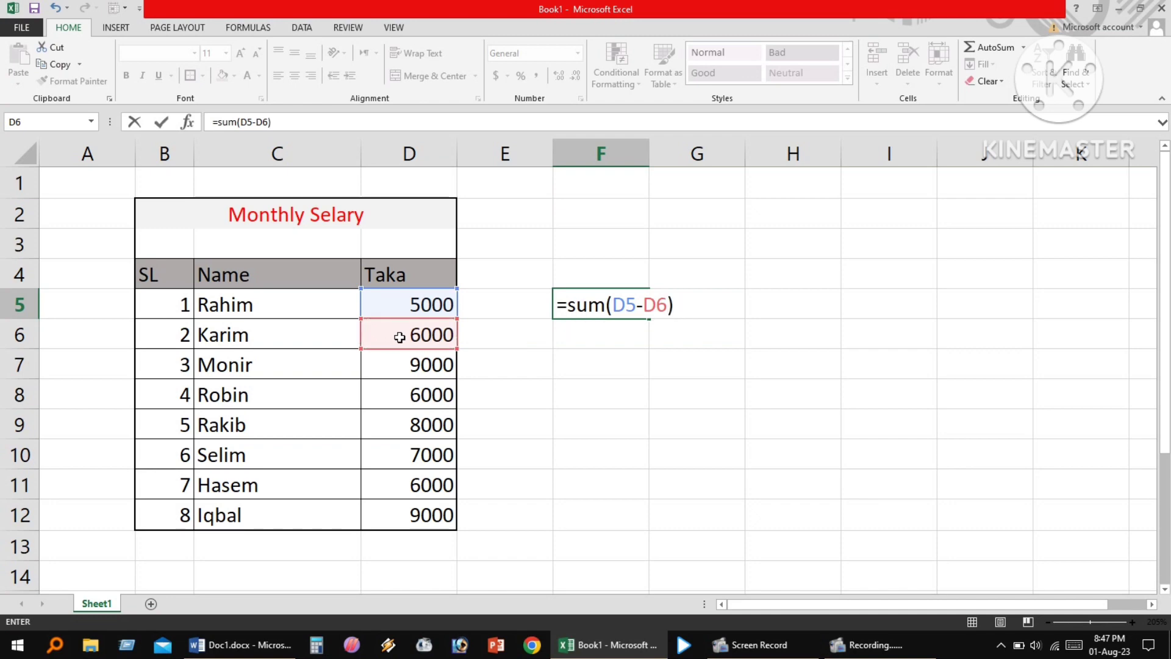
key(Return)
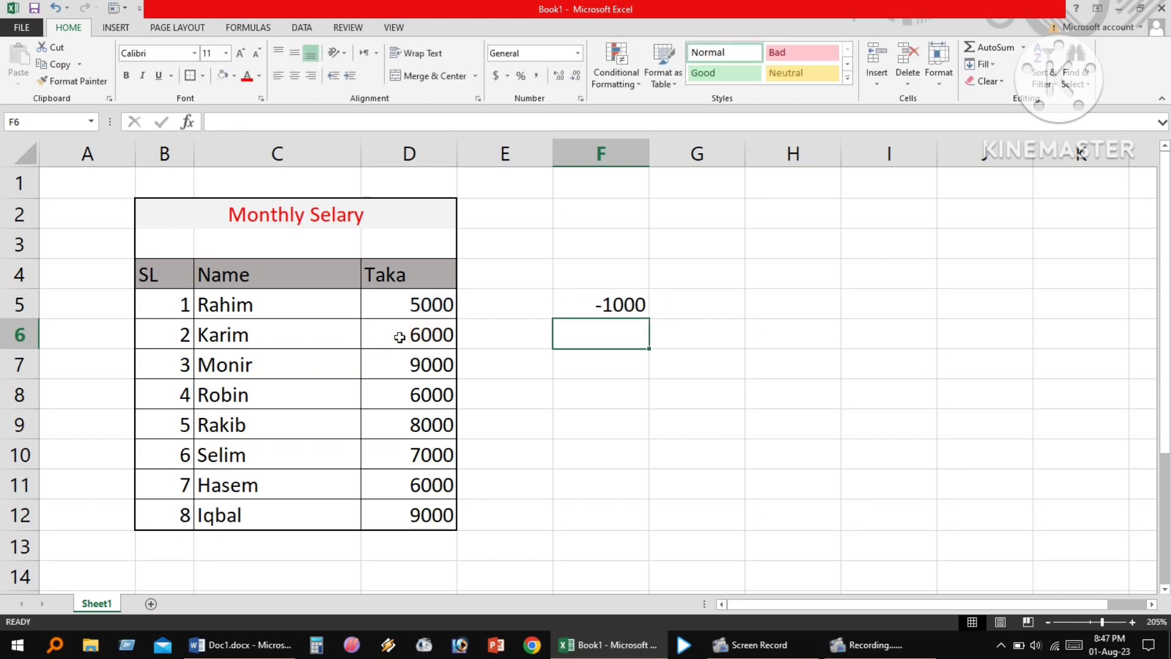
click(629, 307)
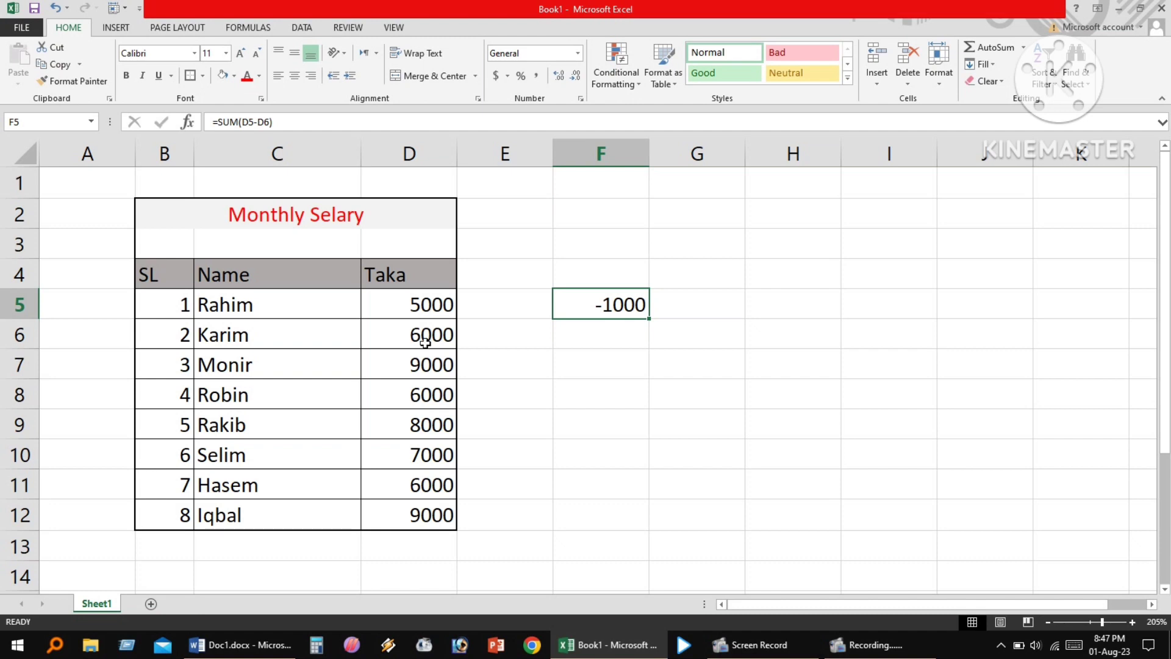
click(427, 307)
click(435, 341)
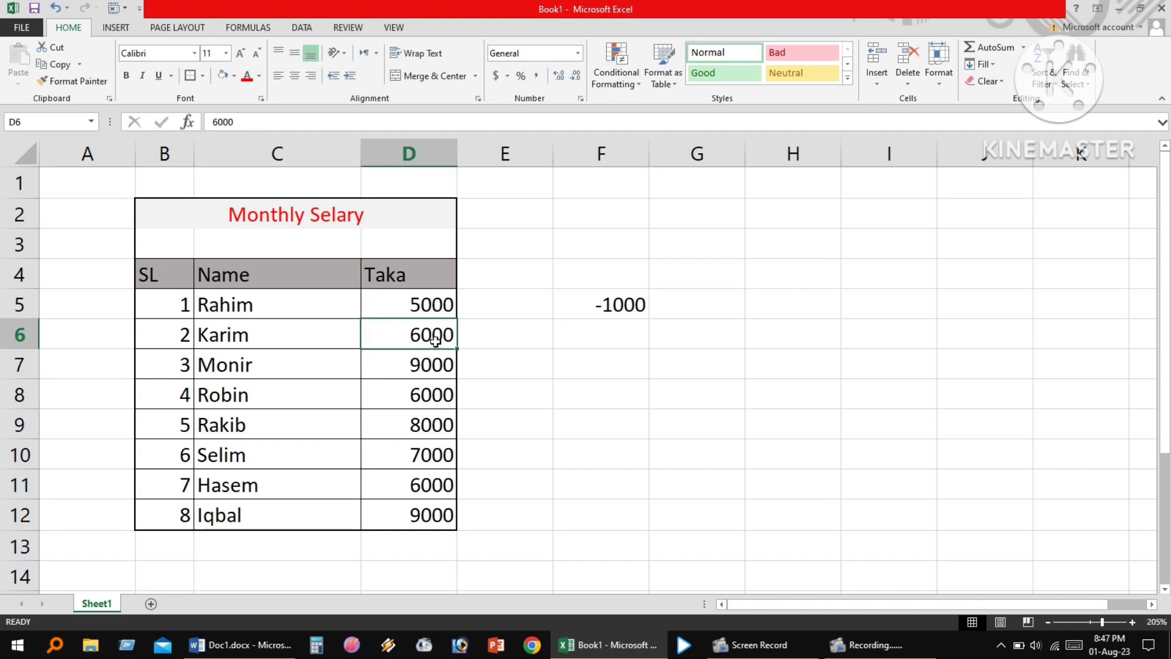
click(619, 308)
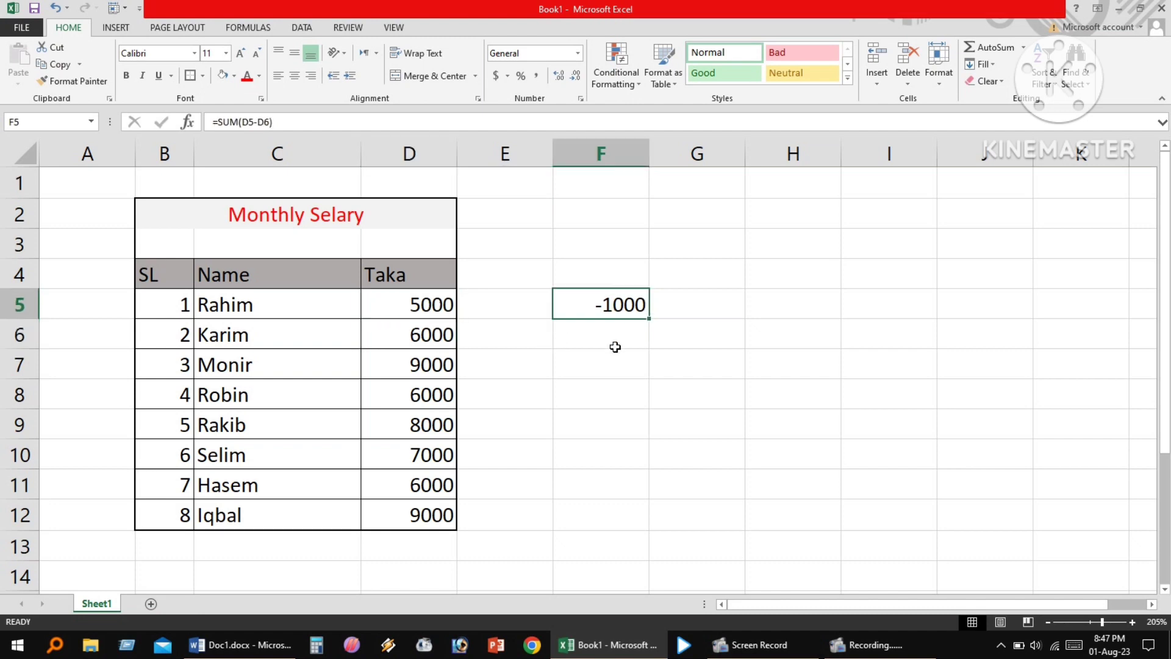
click(610, 372)
click(584, 293)
key(Delete)
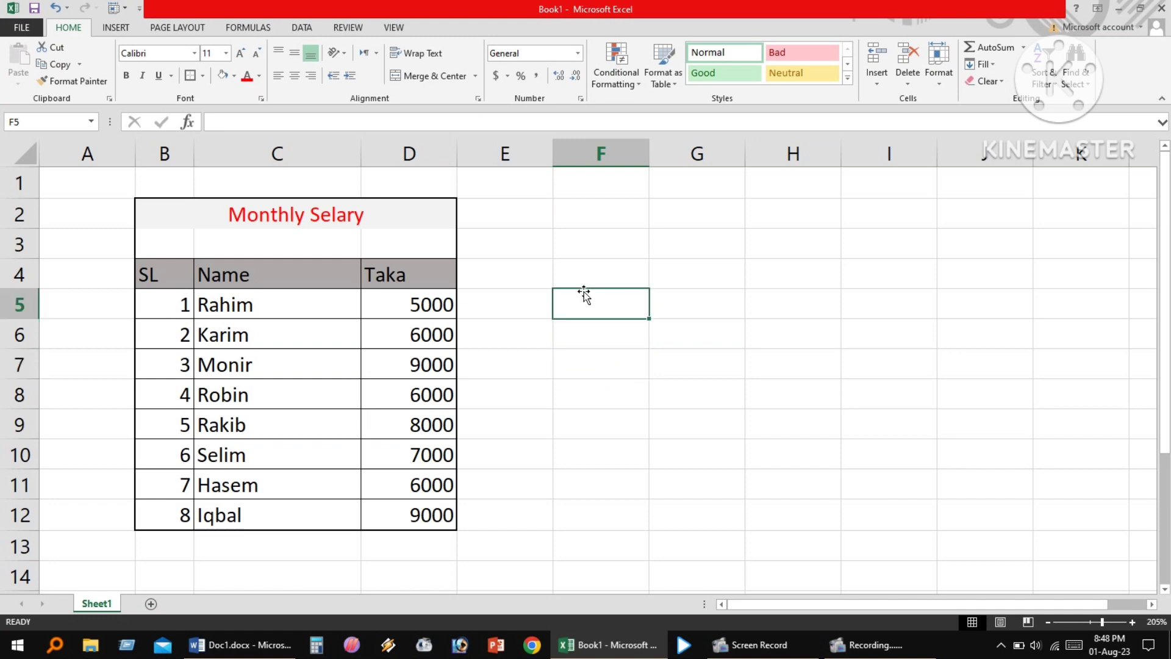
click(591, 358)
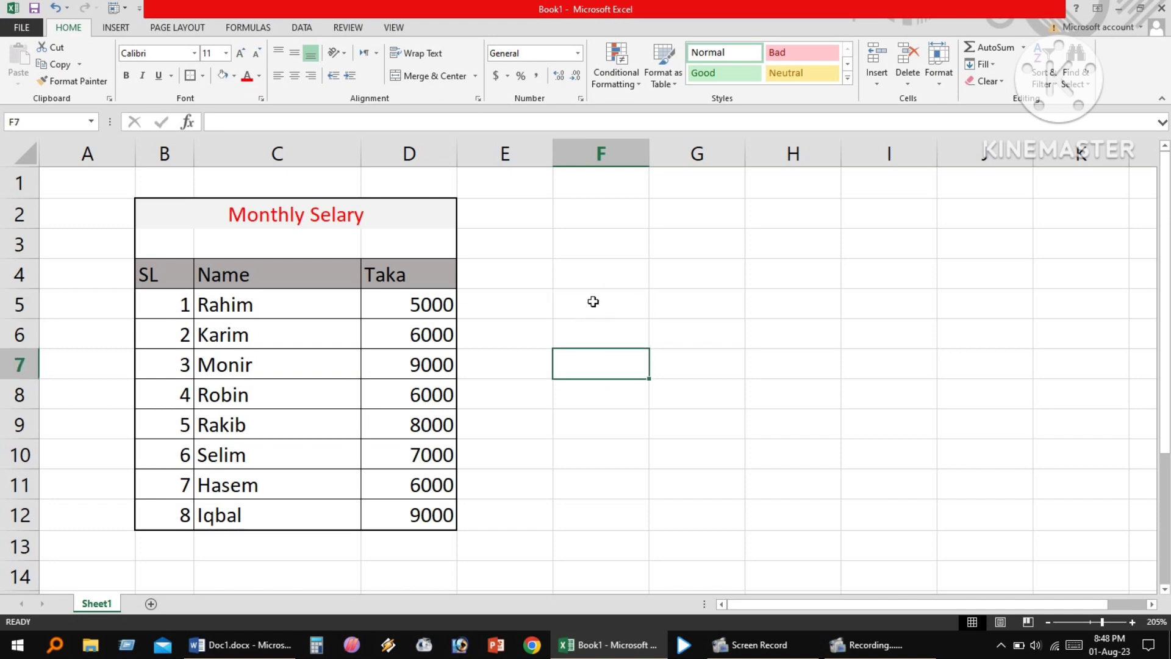
click(593, 301)
Step: Enter =SUM(D6-D5) in F5 to get 1000, then undo it to empty F5
click(424, 332)
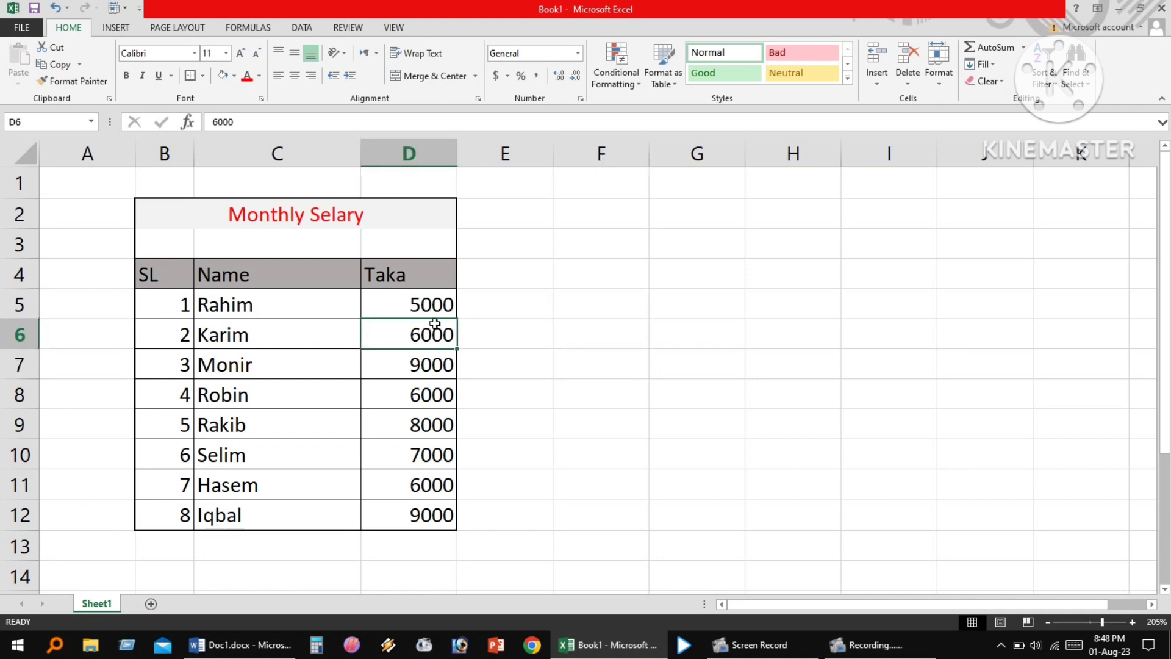
click(443, 305)
click(628, 295)
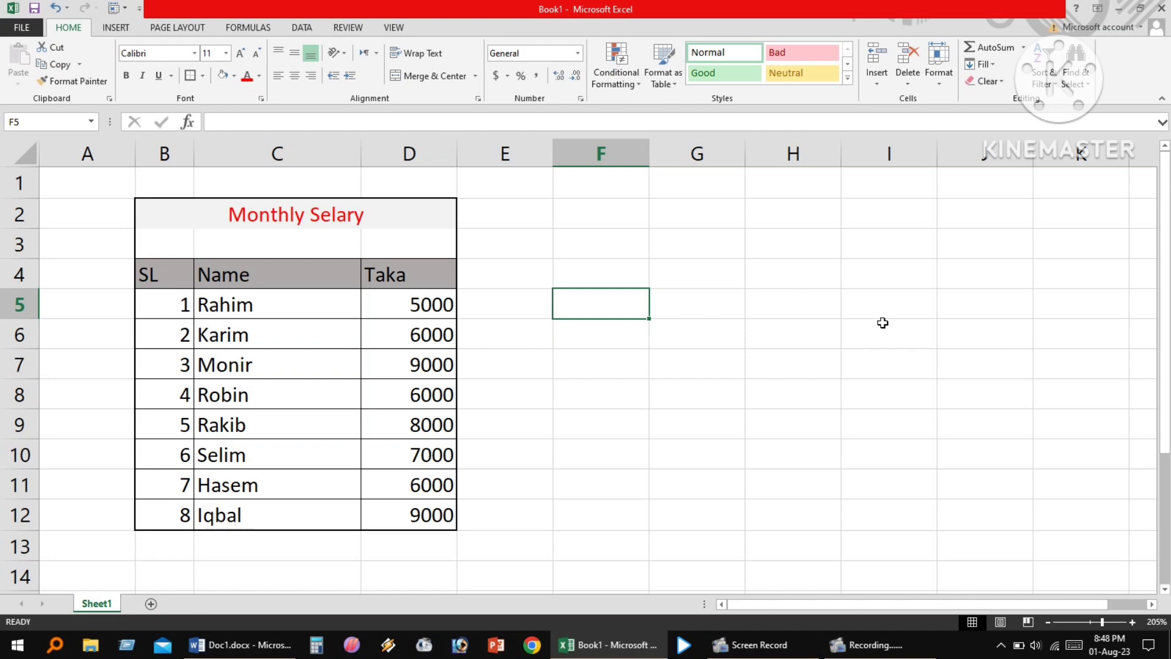
text(=)
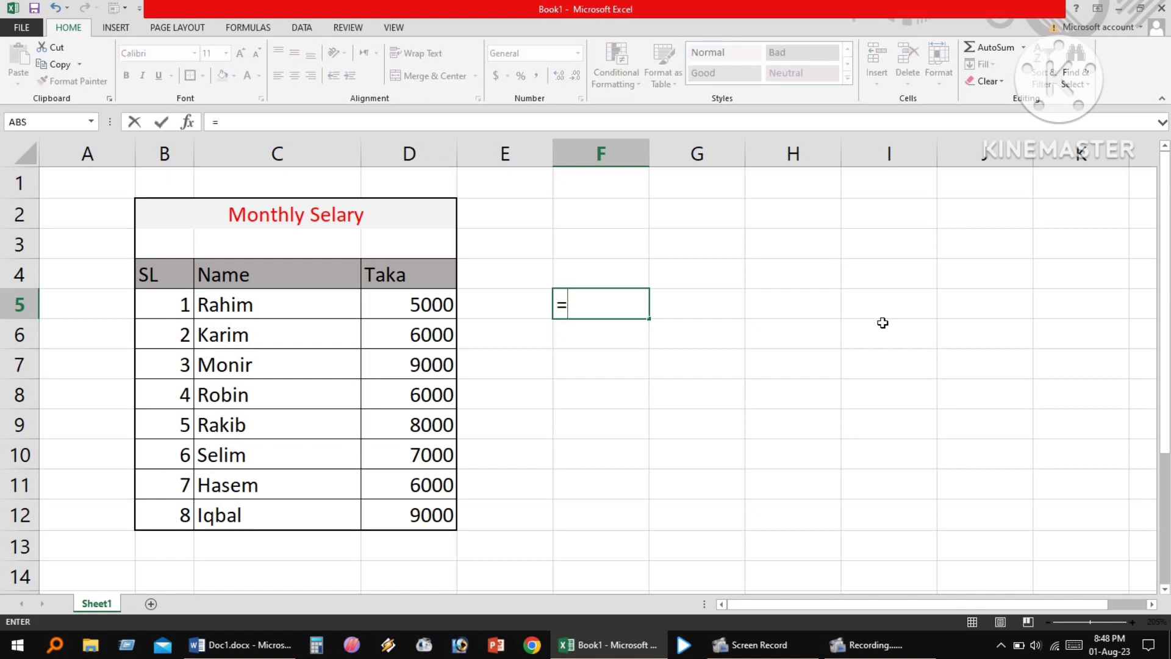
text(su)
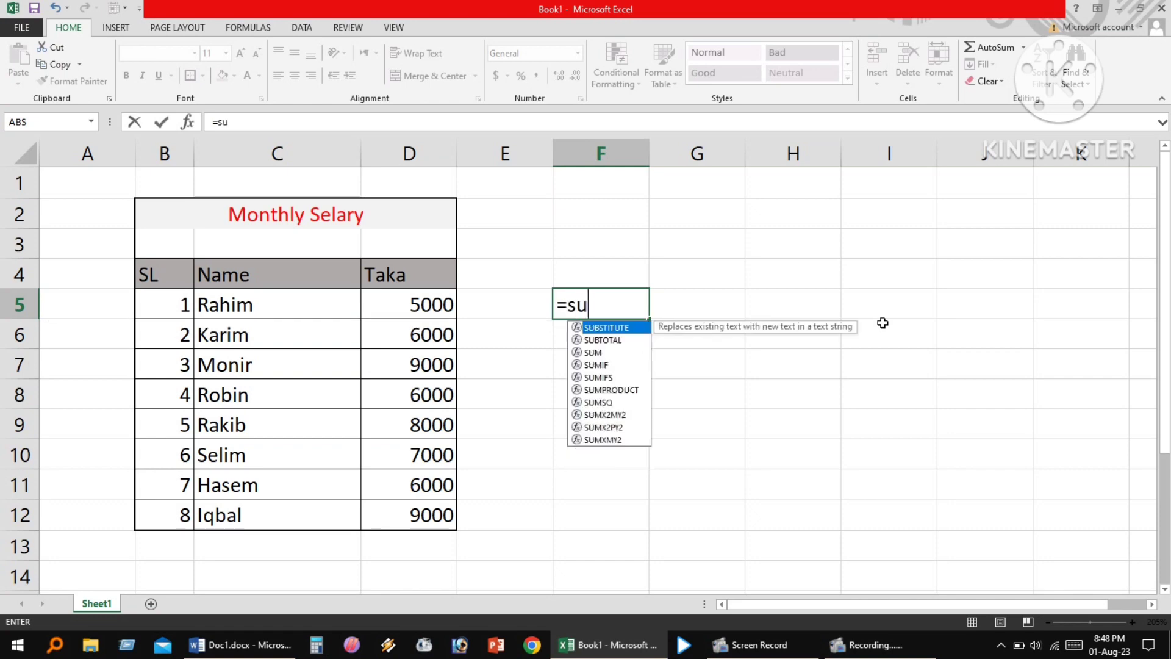
text(m()
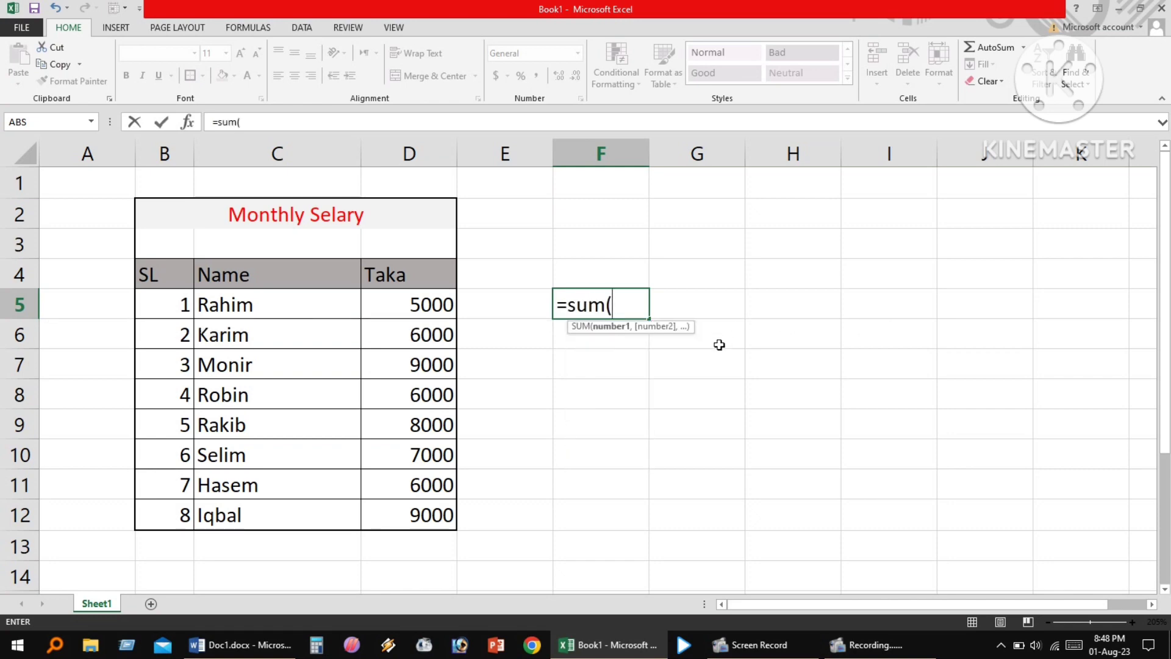
click(407, 336)
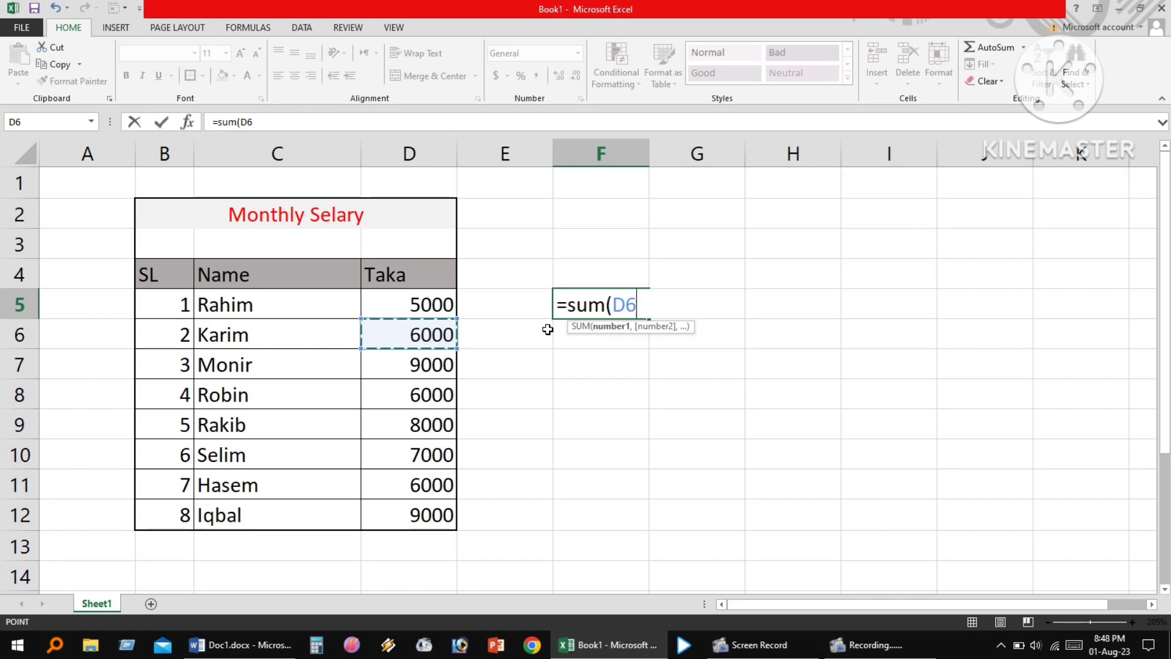
text(-)
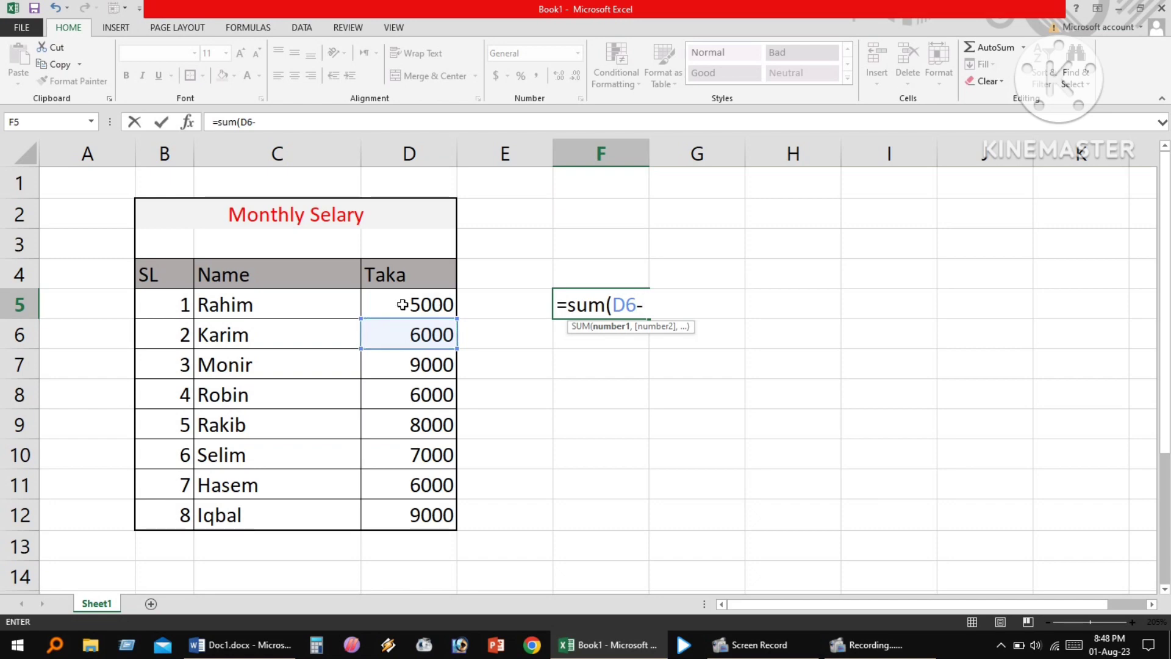
click(402, 305)
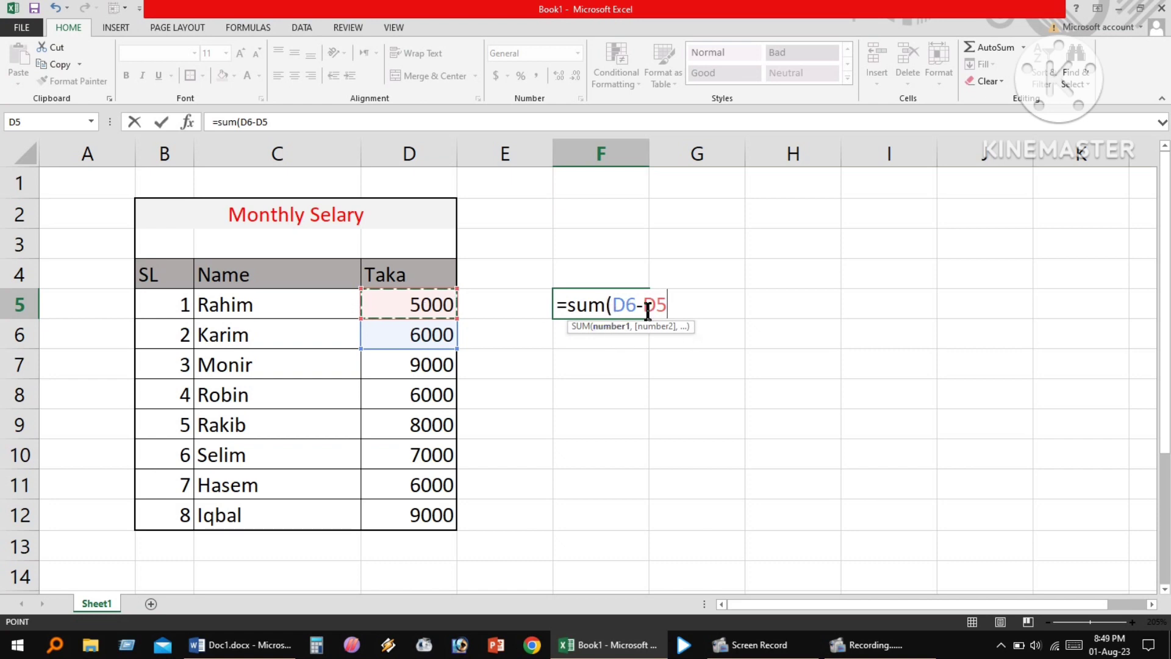
text())
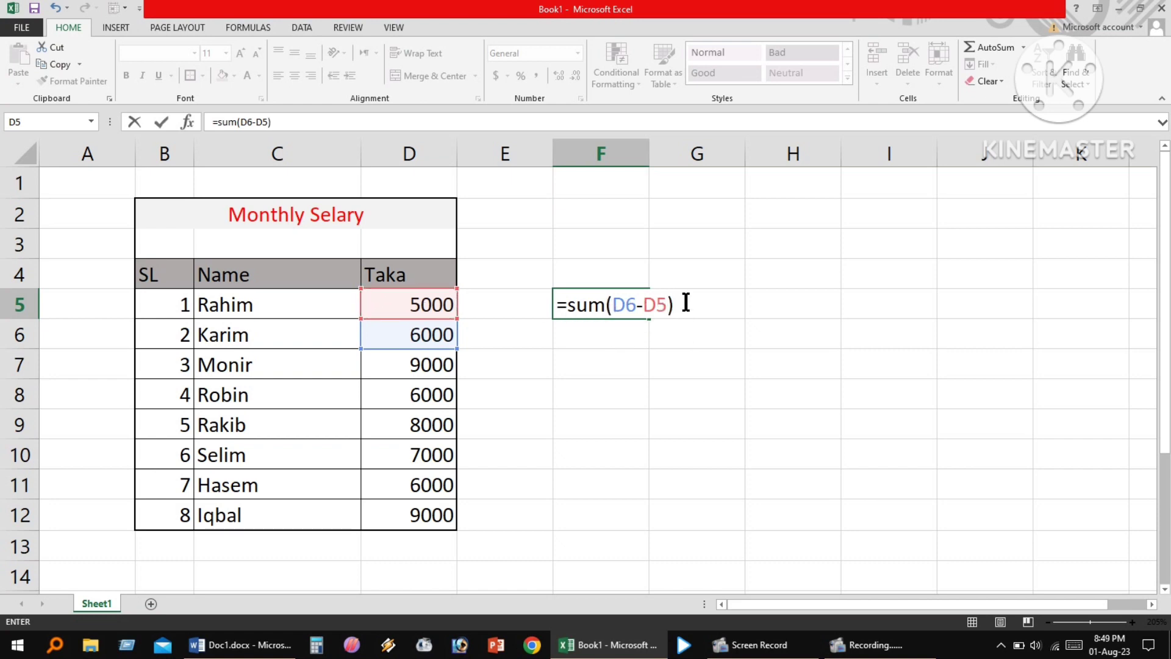
key(Return)
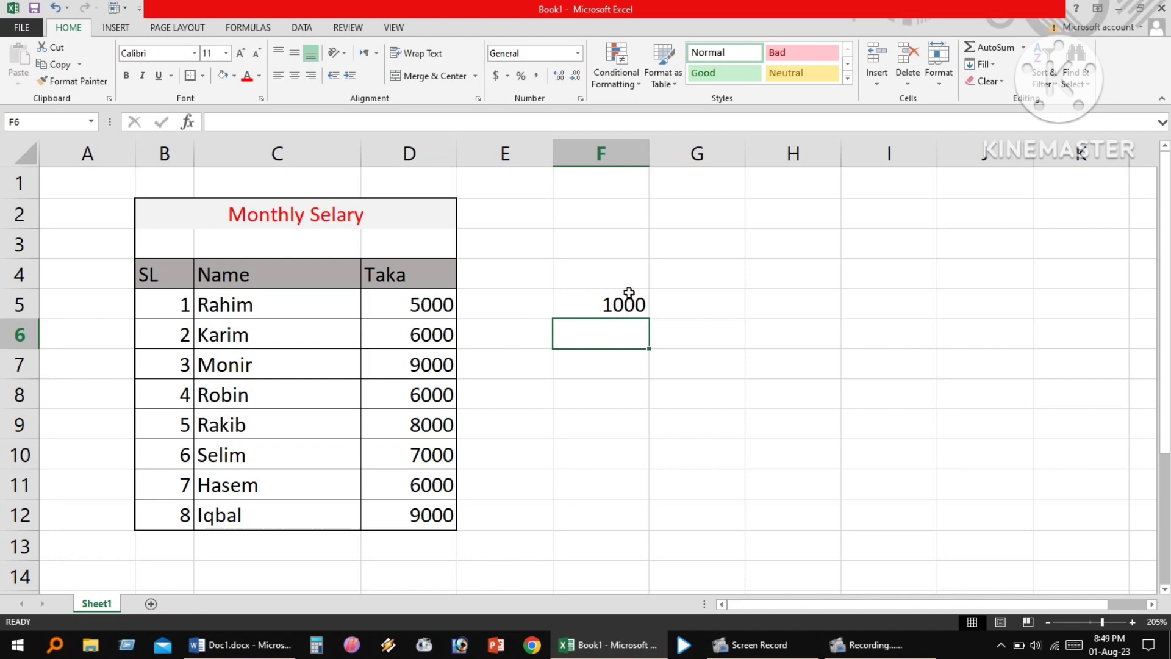
drag(687, 437, 691, 451)
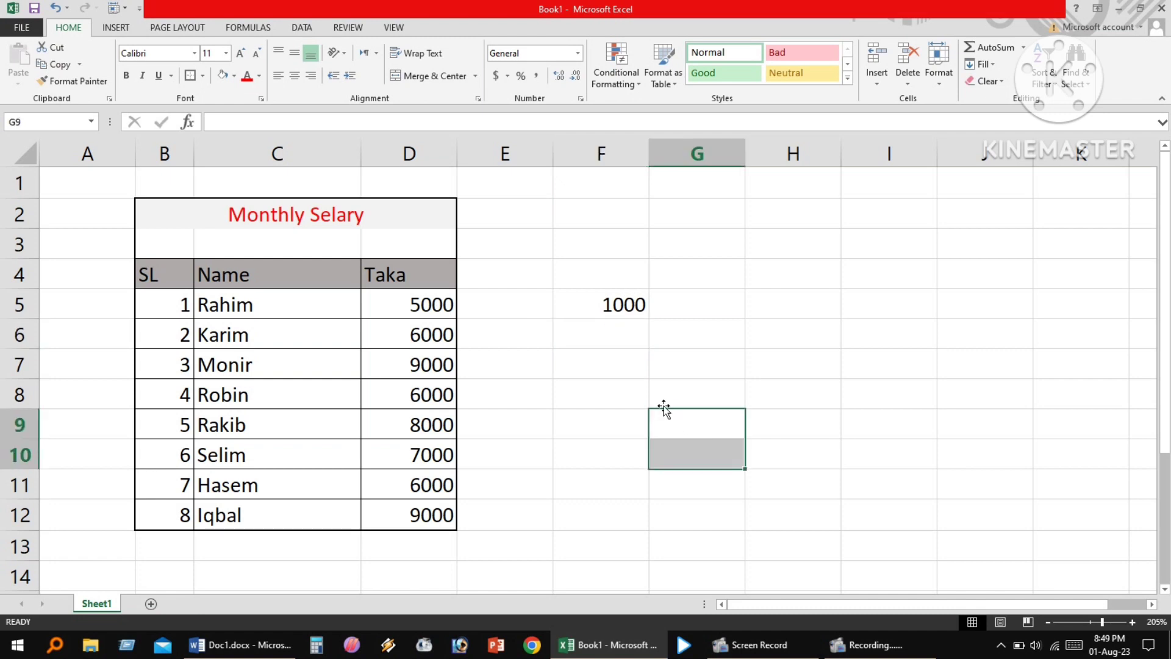
key(ctrl+z)
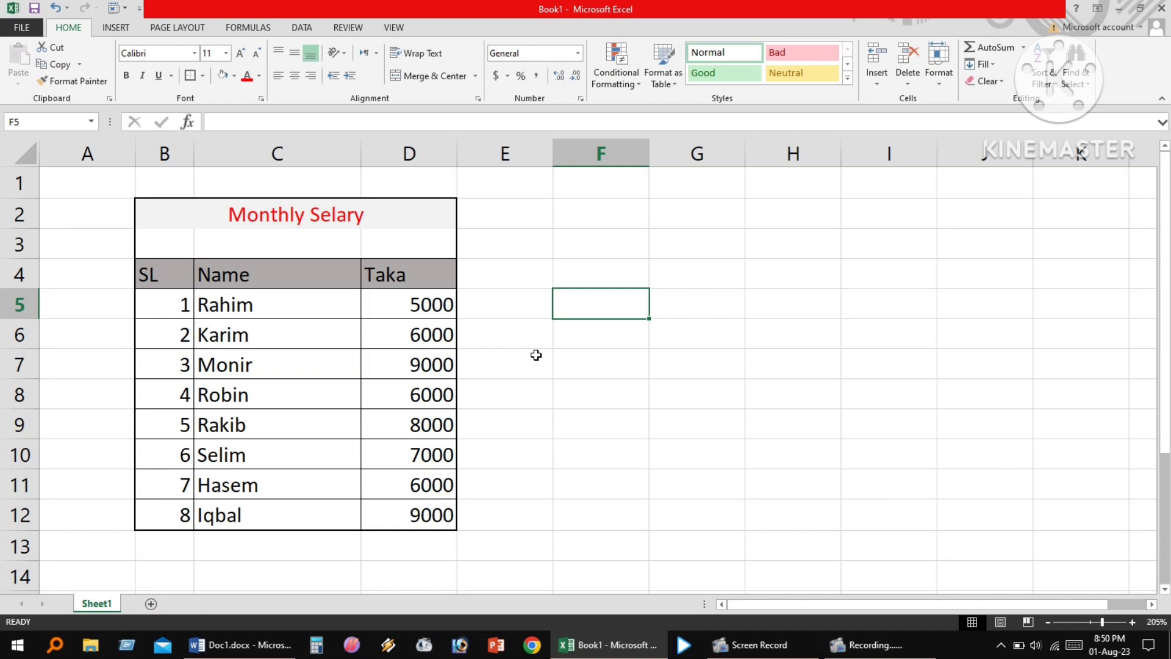
Step: Enter =SUM(D5*D6) in F5, showing 30000000
text(=)
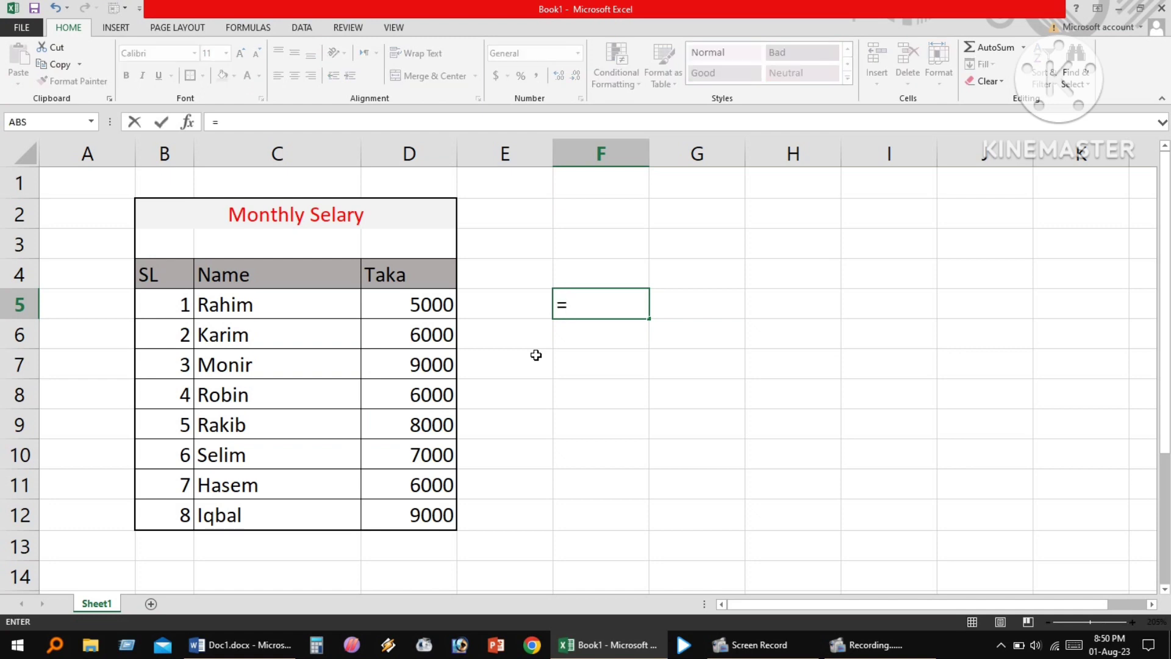
text(sum)
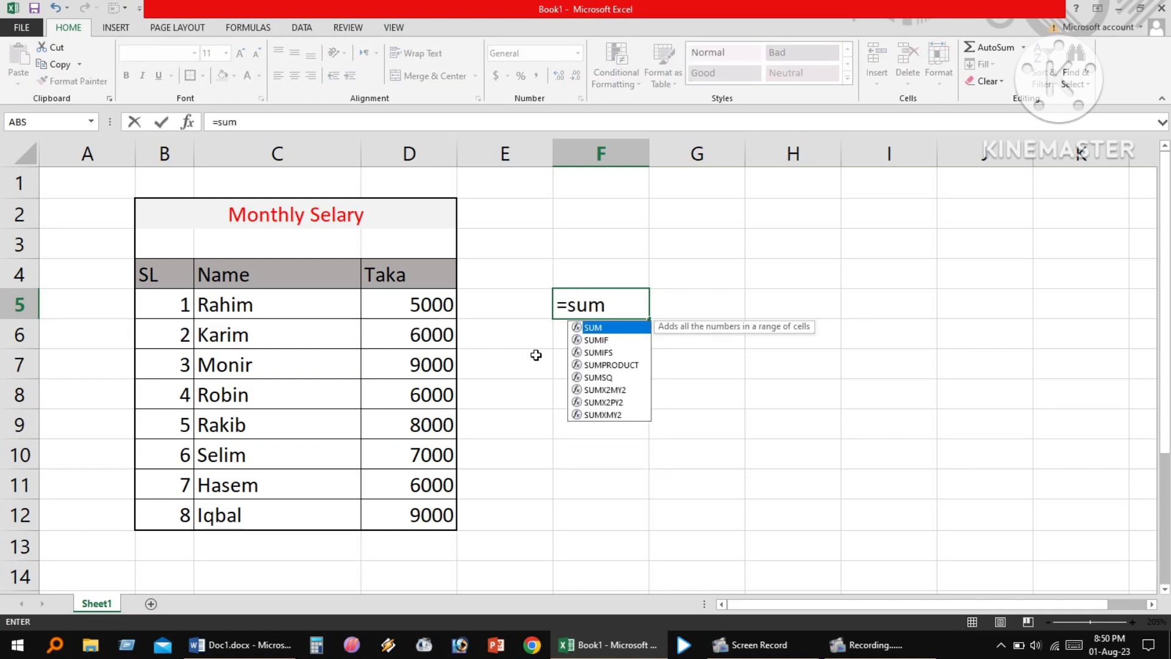
text(()
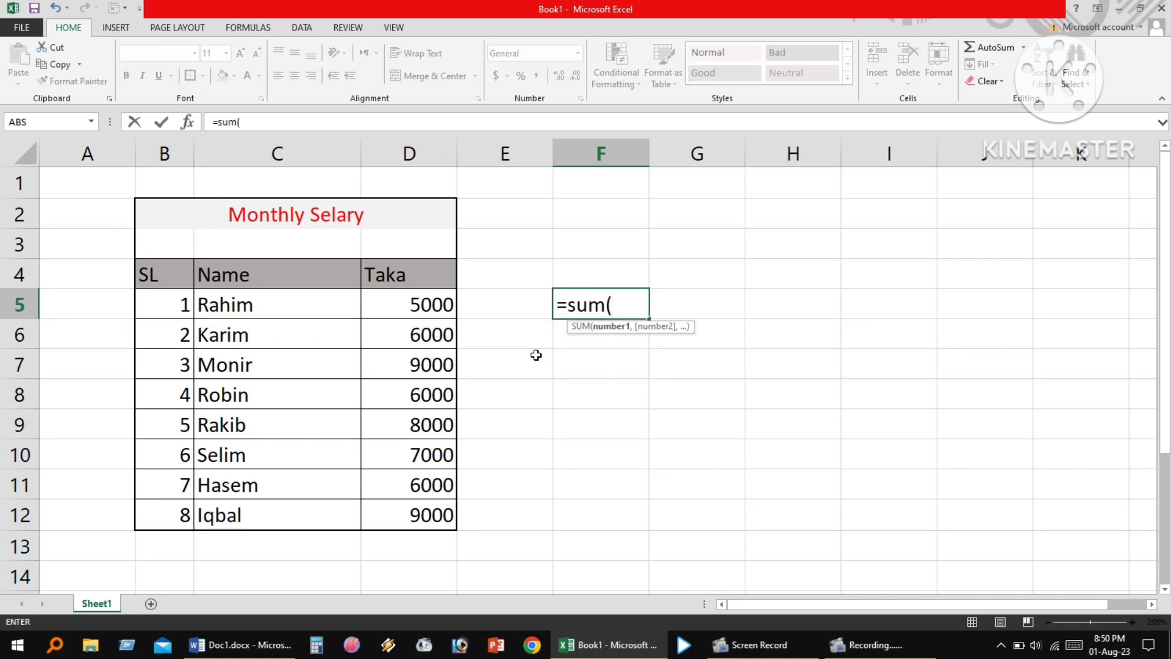
click(385, 304)
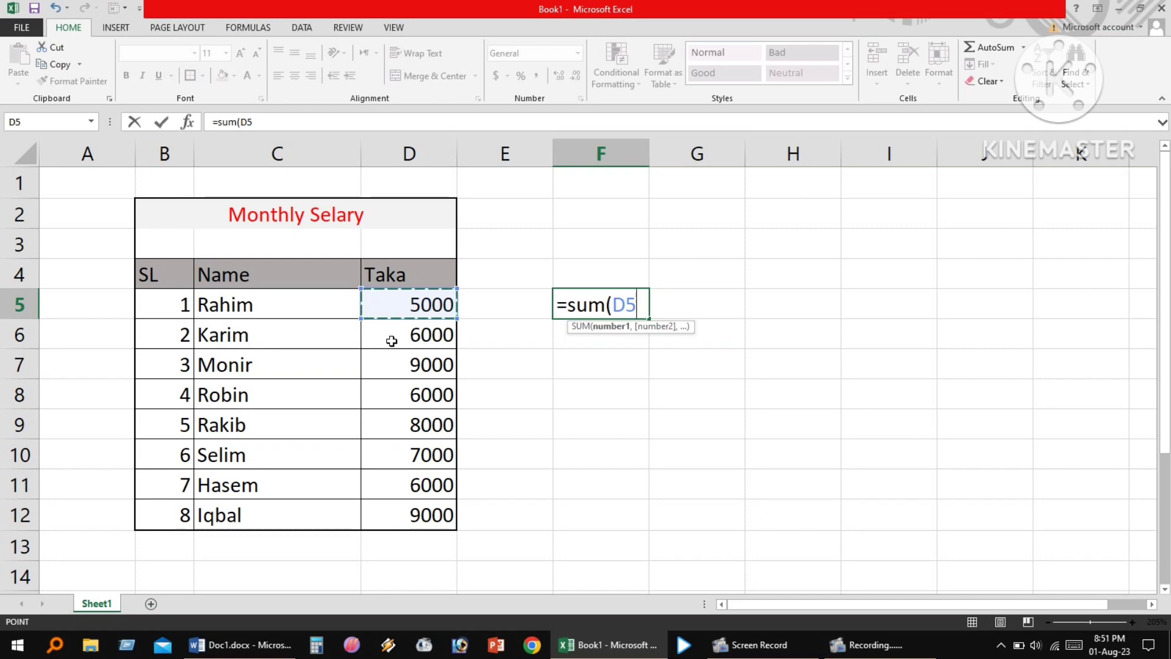
text(*)
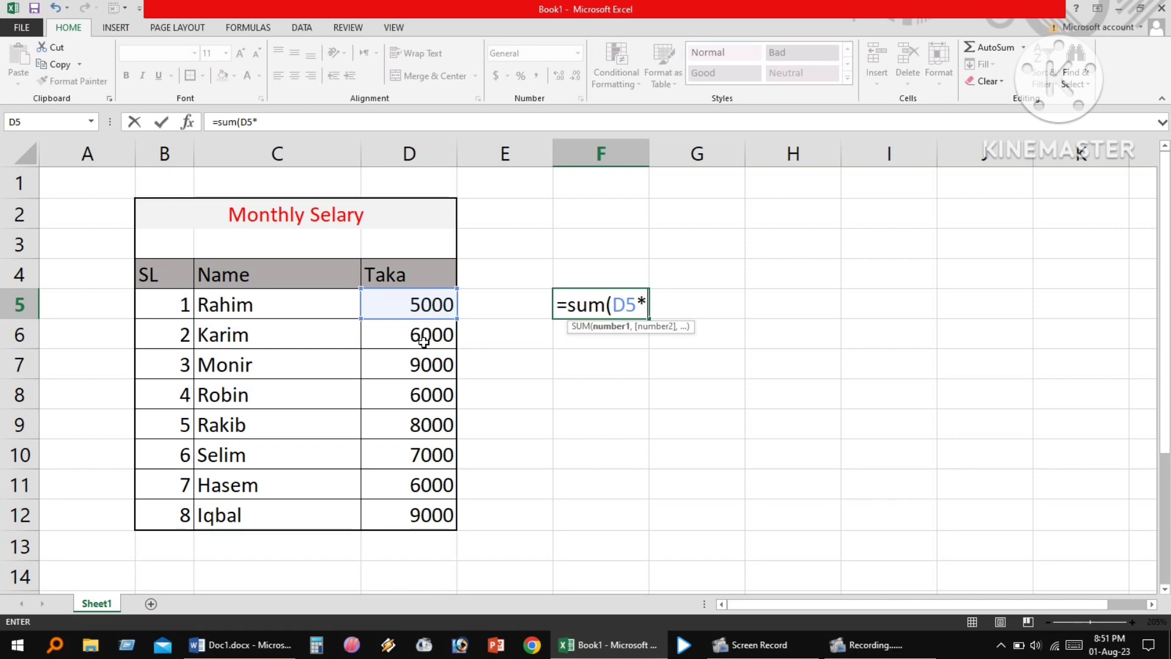
click(394, 336)
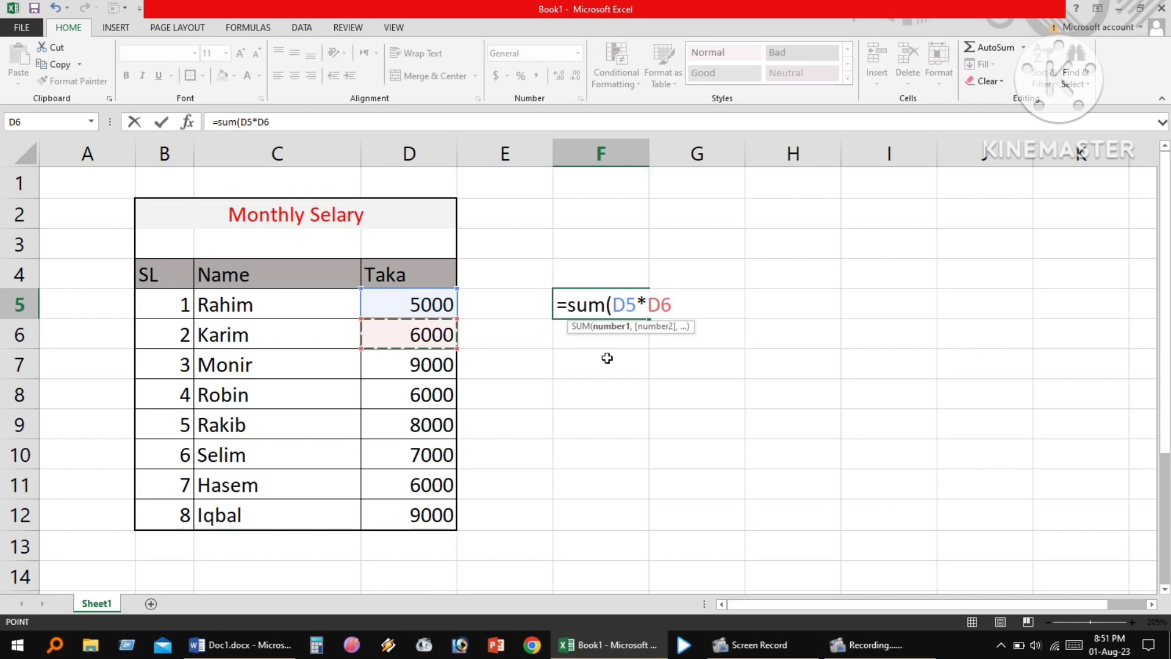
text())
key(Return)
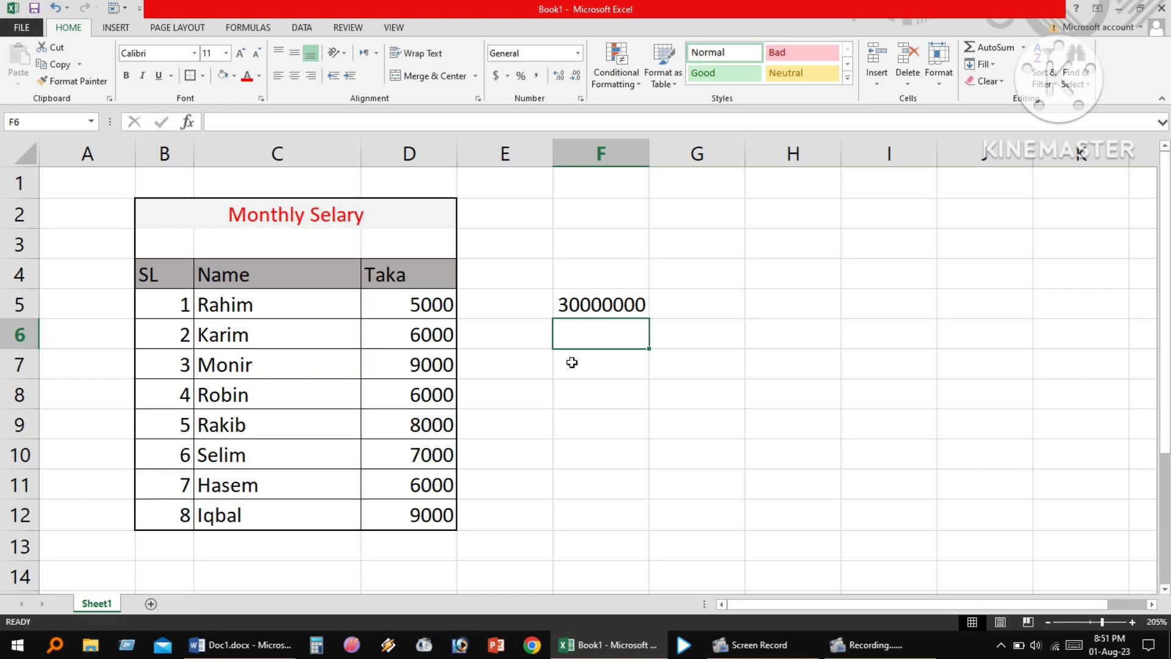
key(Up)
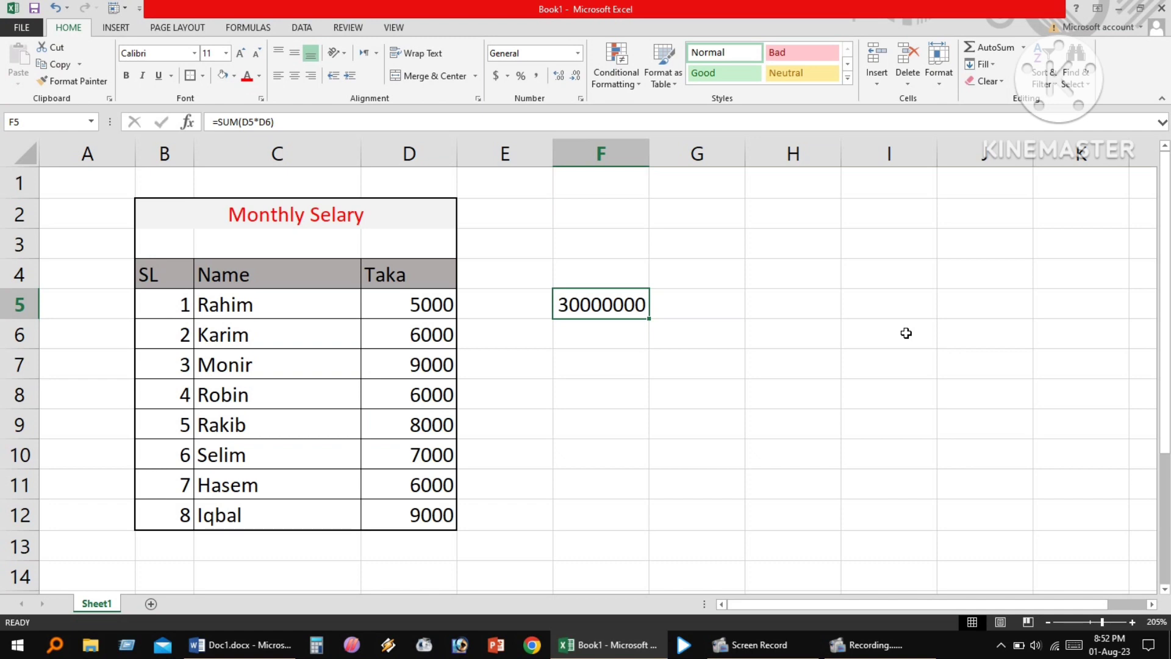
Step: Enter =SUM(D6/30) in F5, giving 200
text(=)
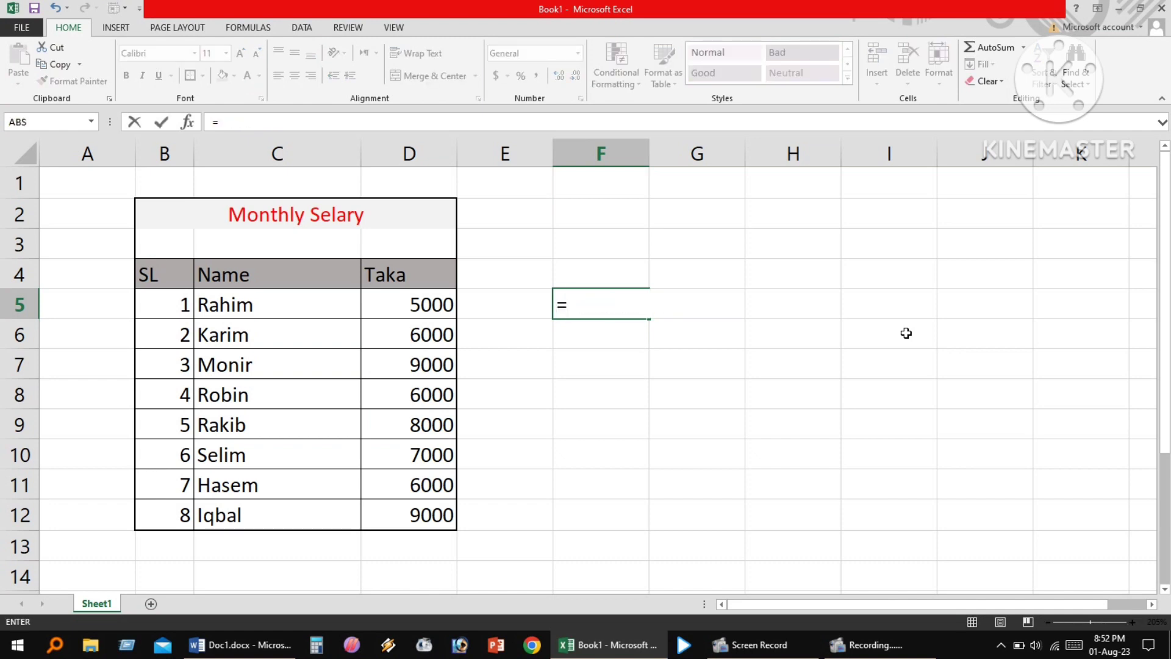
text(sum()
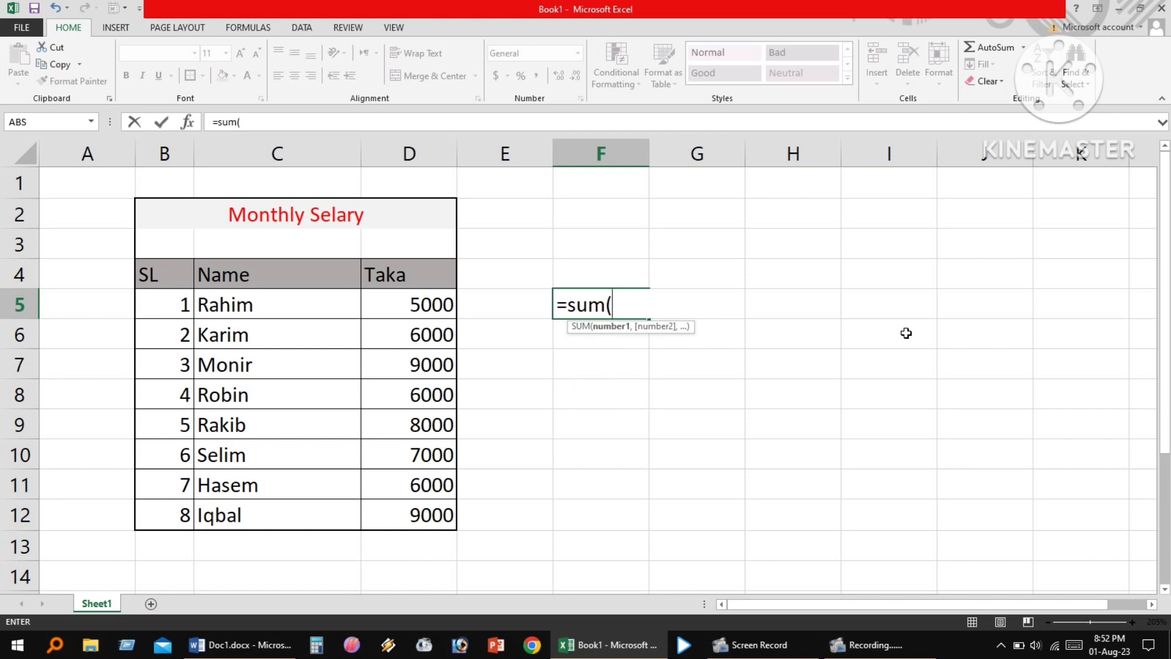
click(405, 335)
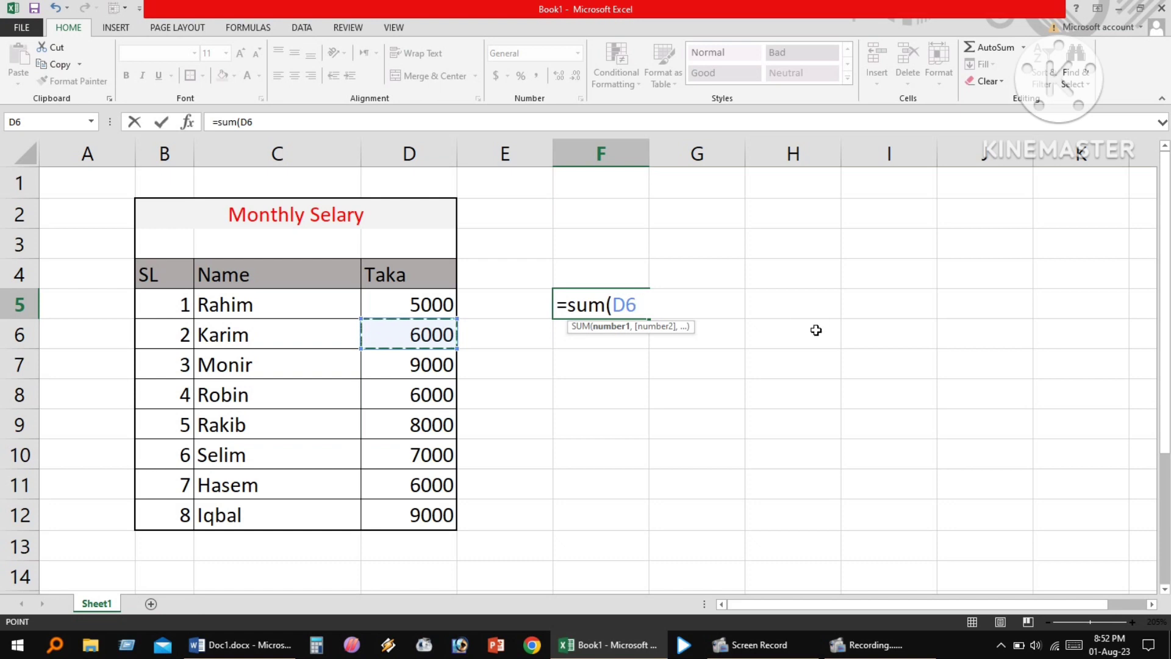
text(/30)
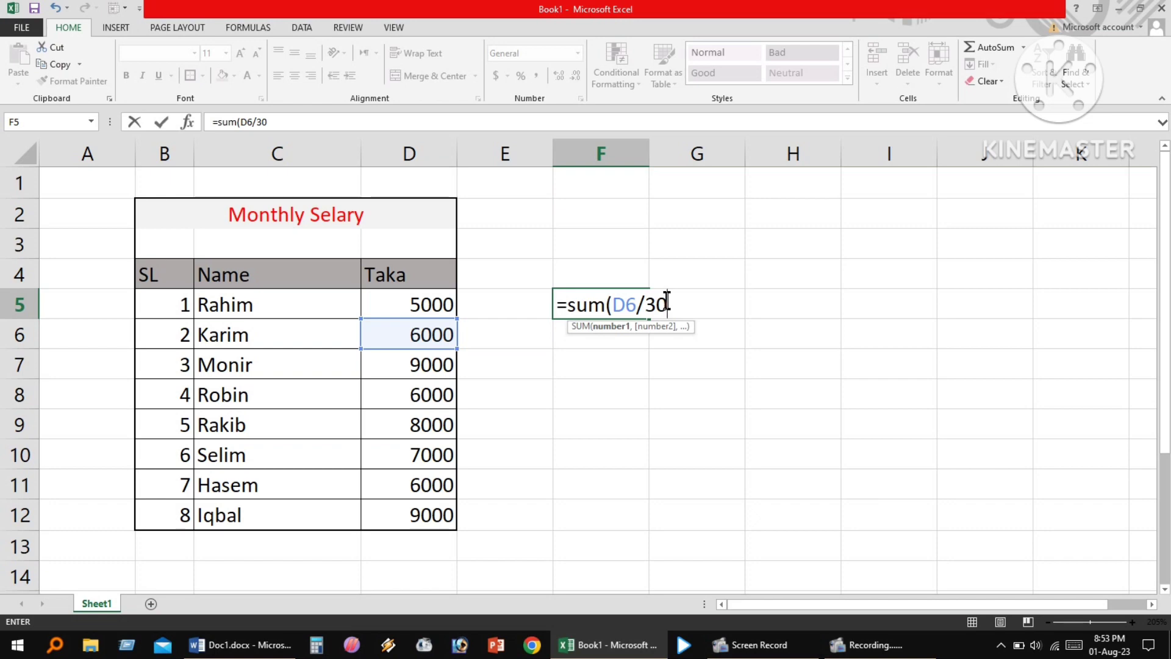
text())
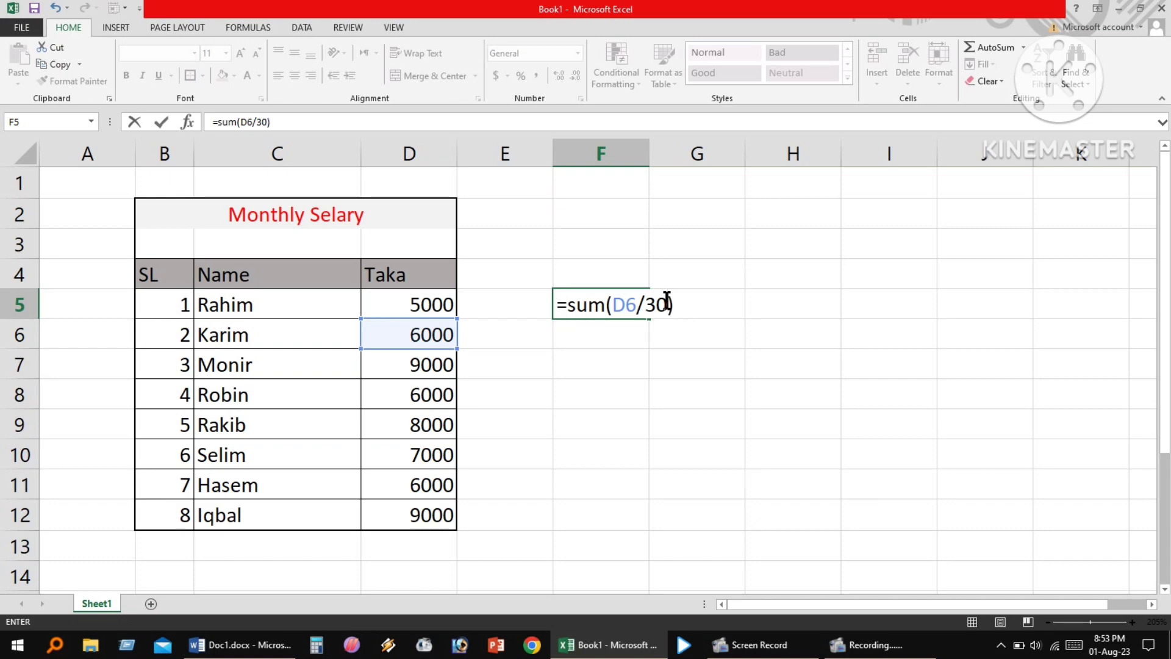
key(Return)
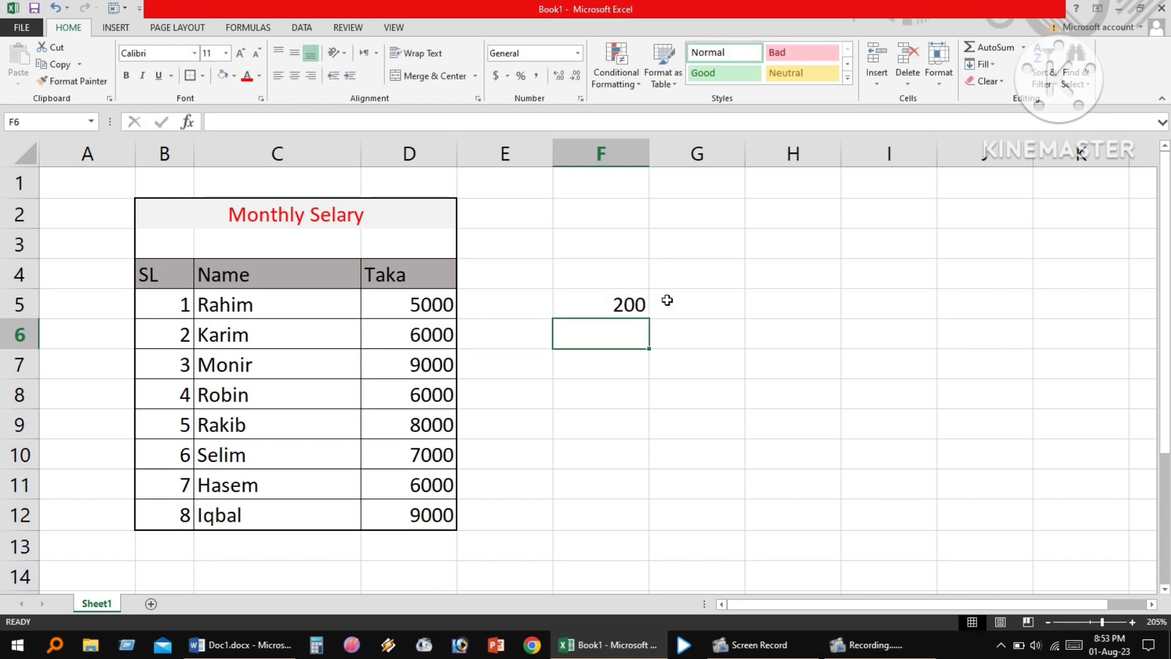
Step: Check F5's division formula, then erase it to empty the cell
click(628, 310)
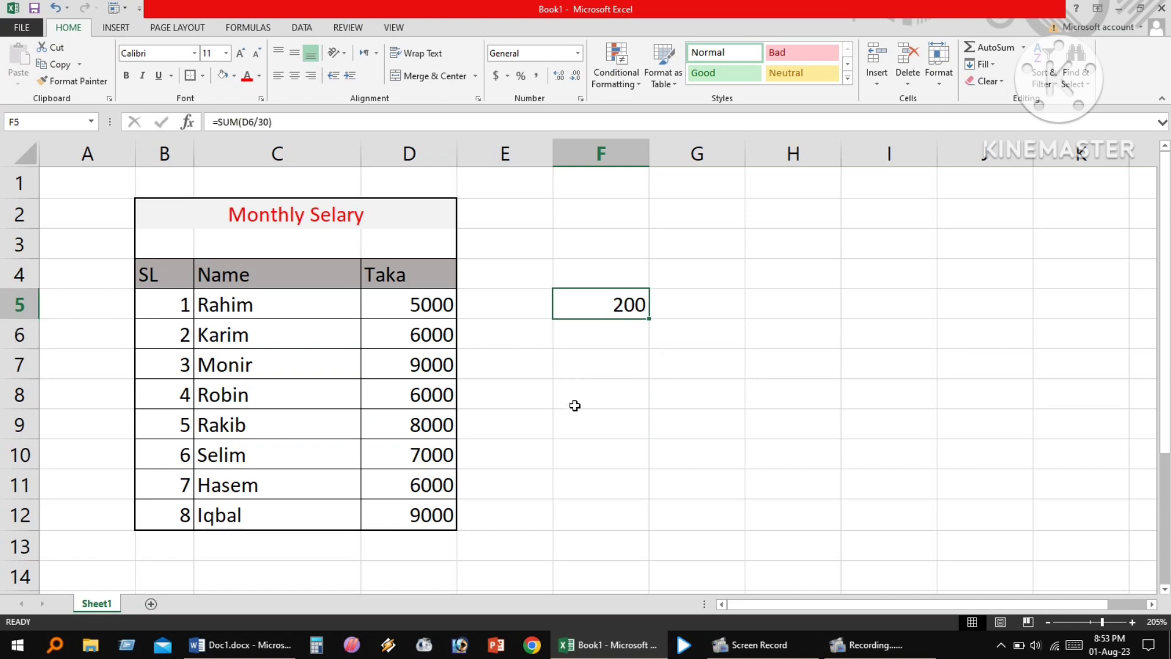
click(633, 362)
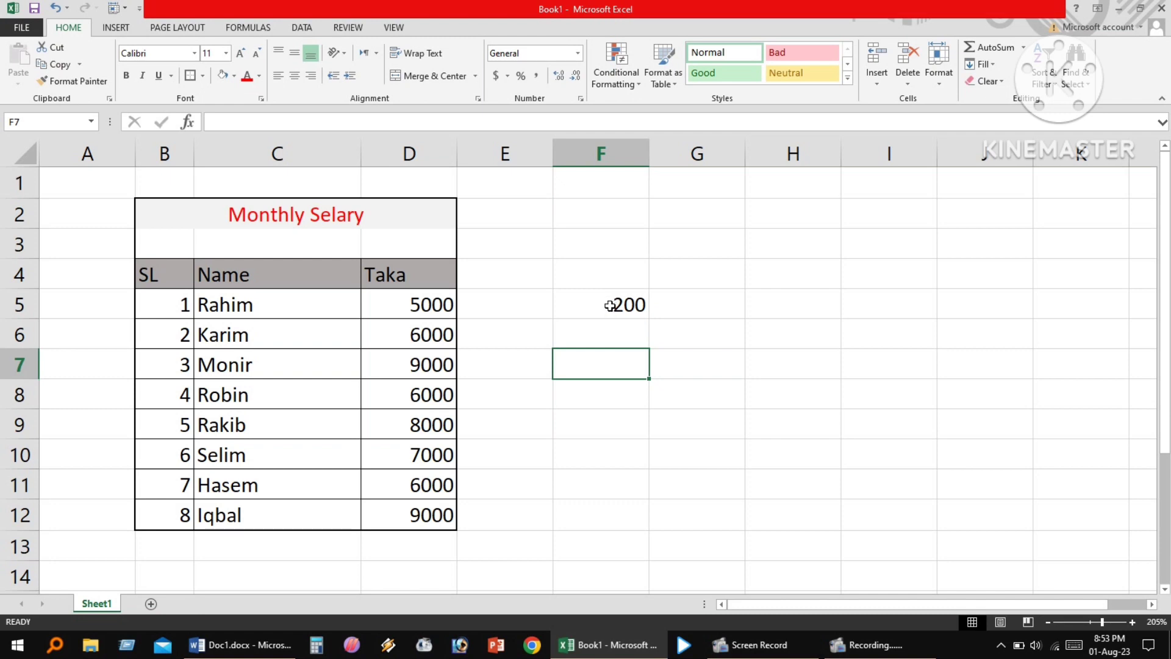
click(607, 305)
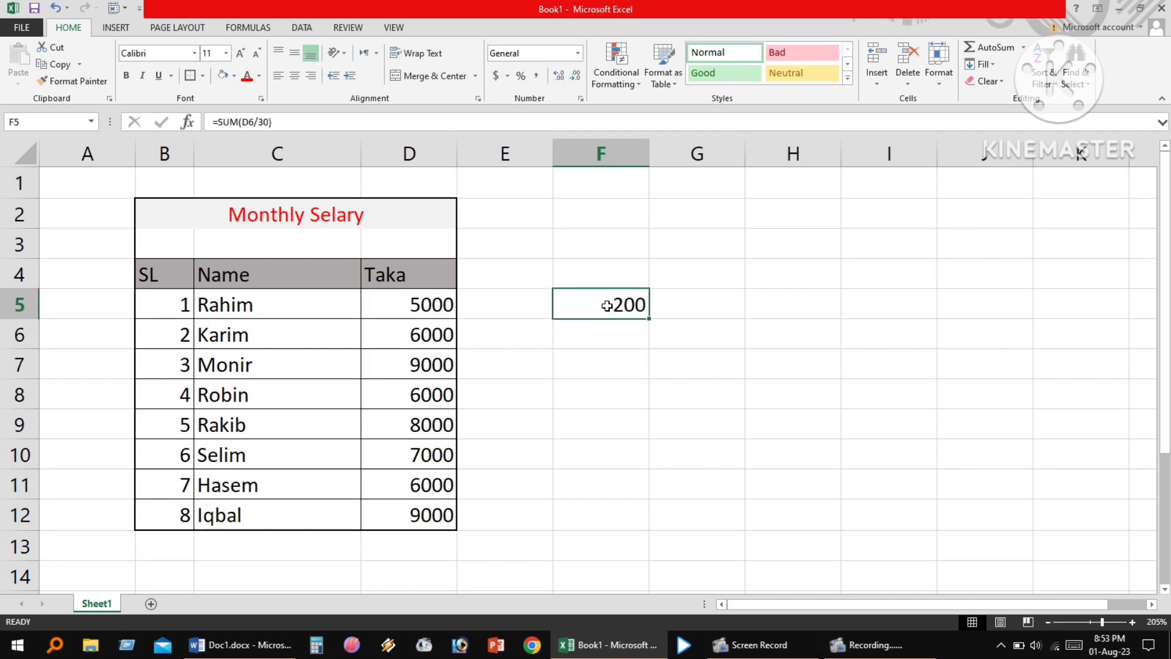
key(BackSpace)
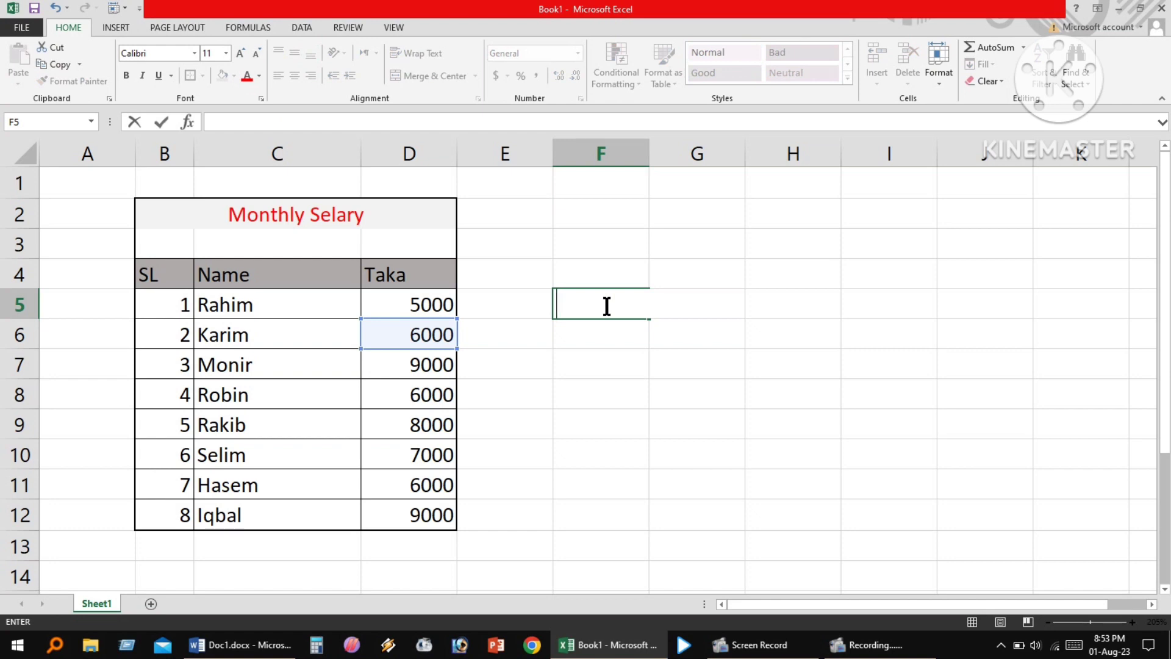
Step: Enter =SUM(D6/D5) in F6 so it shows 1.2, then recheck F6's formula
click(417, 339)
click(429, 303)
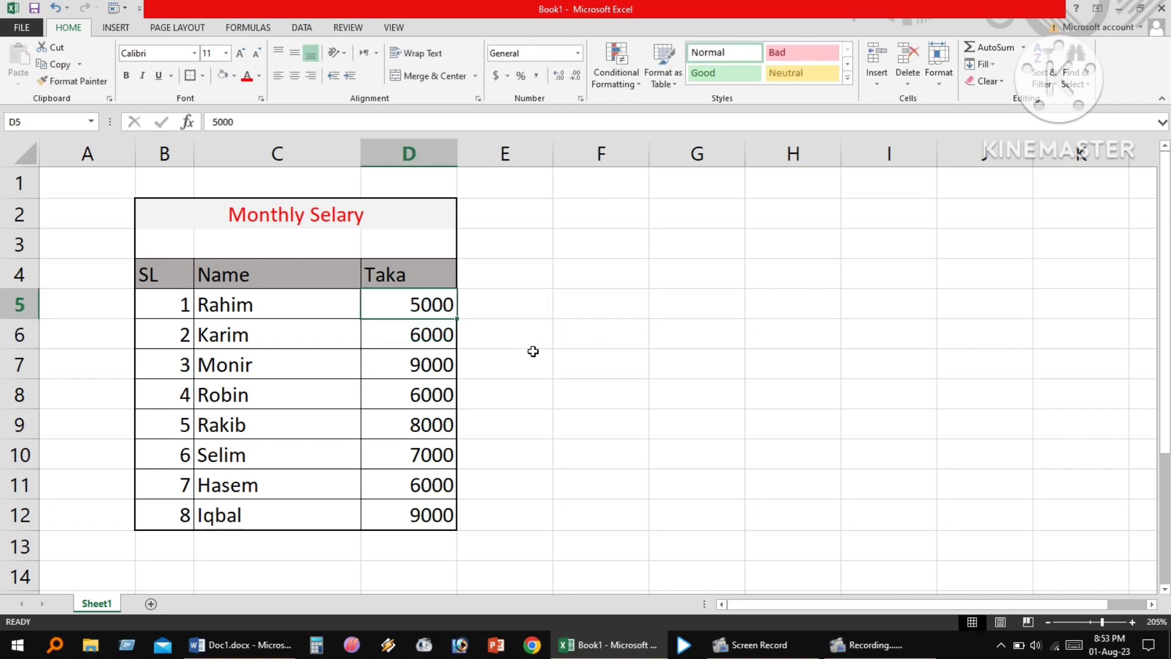
click(567, 339)
text(=)
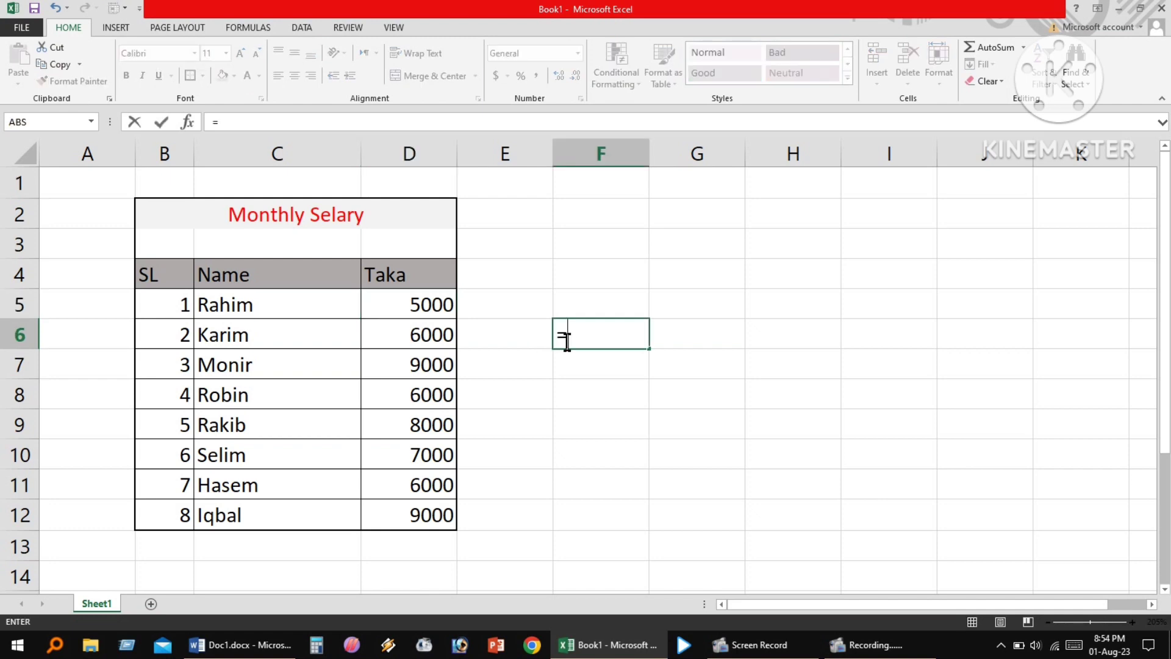
text(sum)
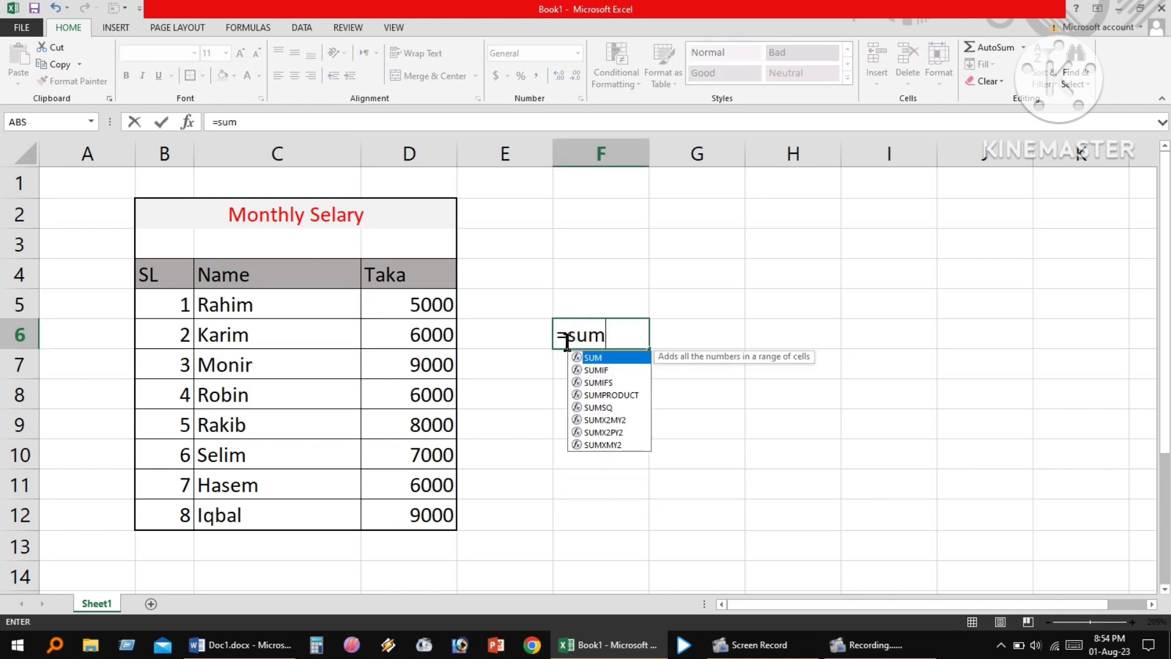
text(()
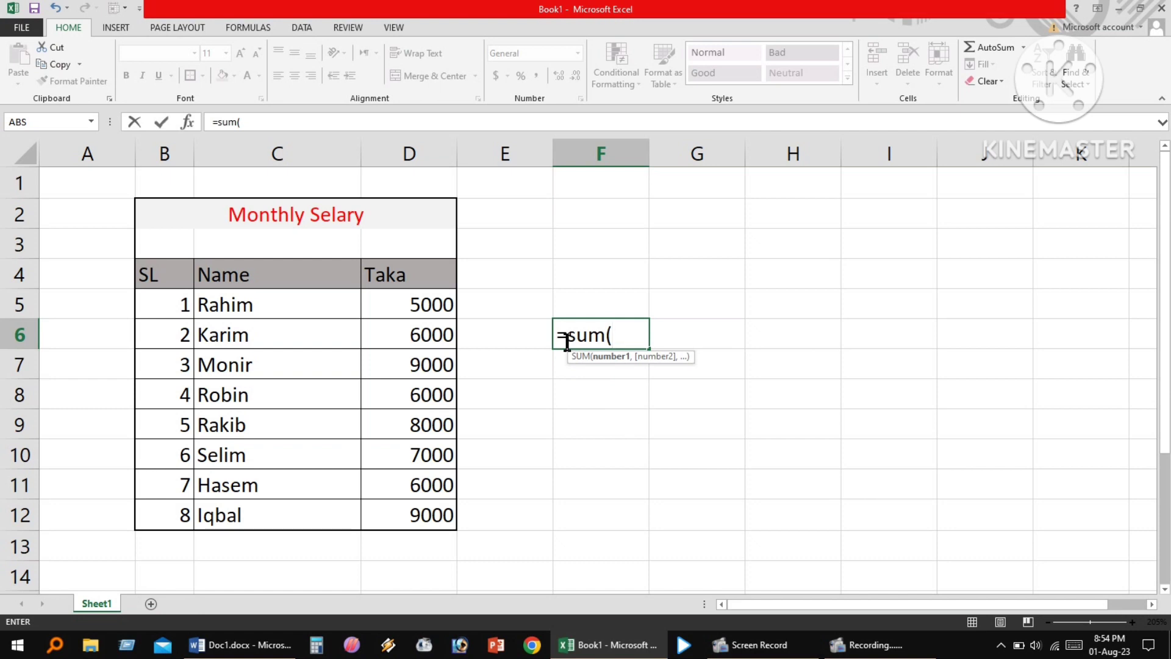
click(433, 334)
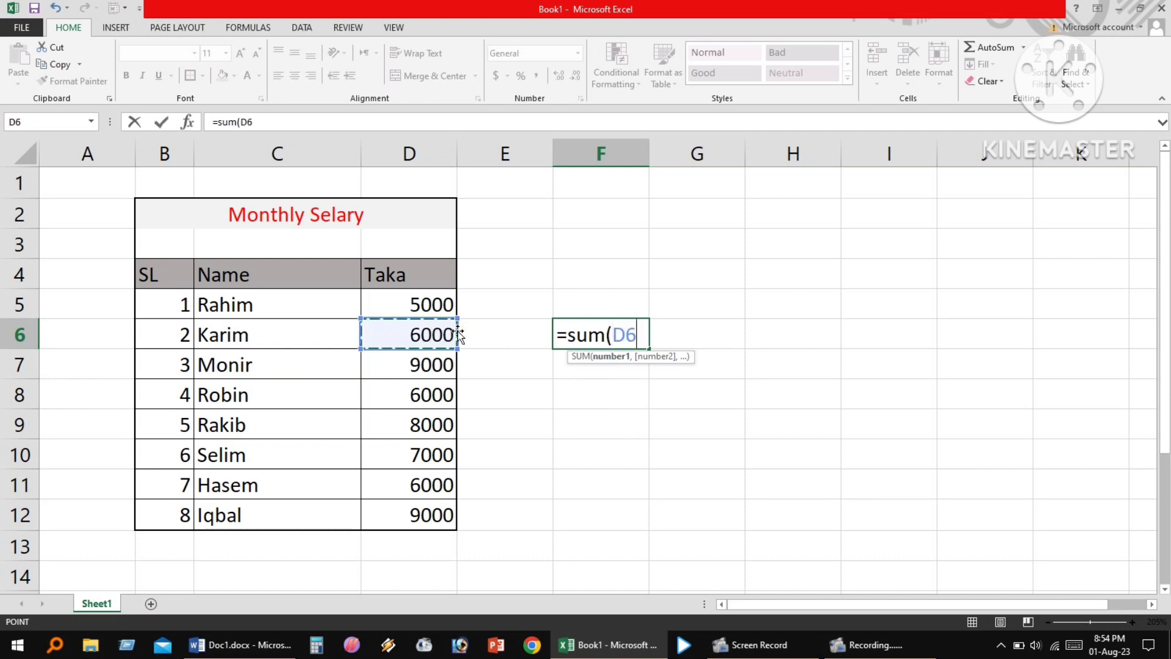
text(/)
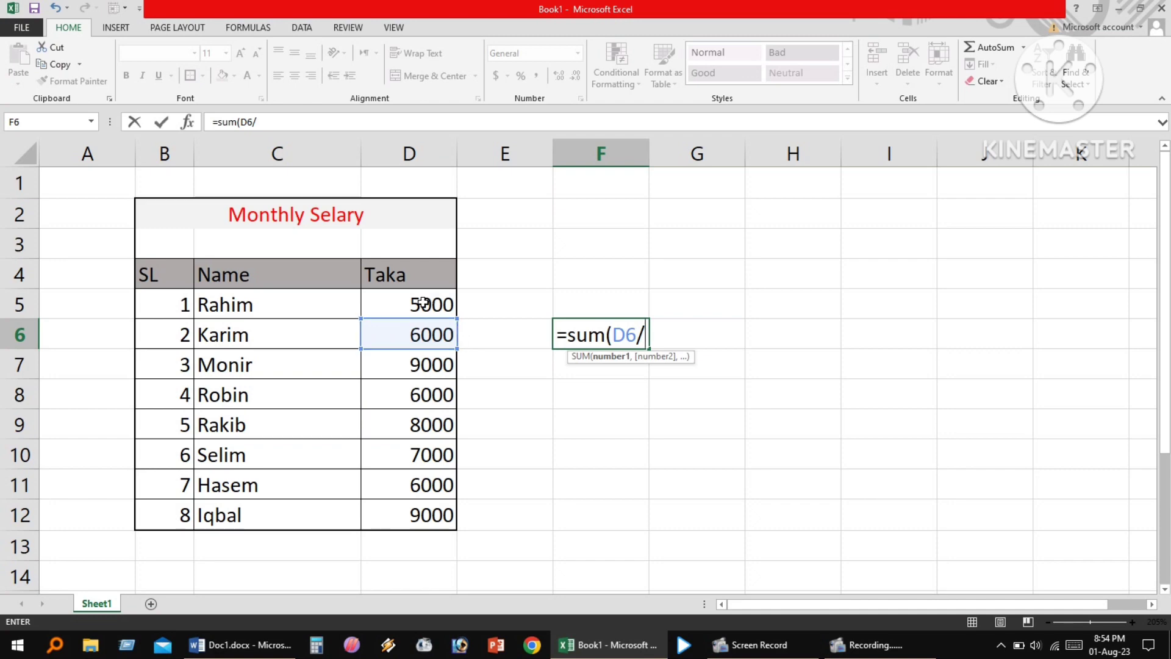
click(424, 295)
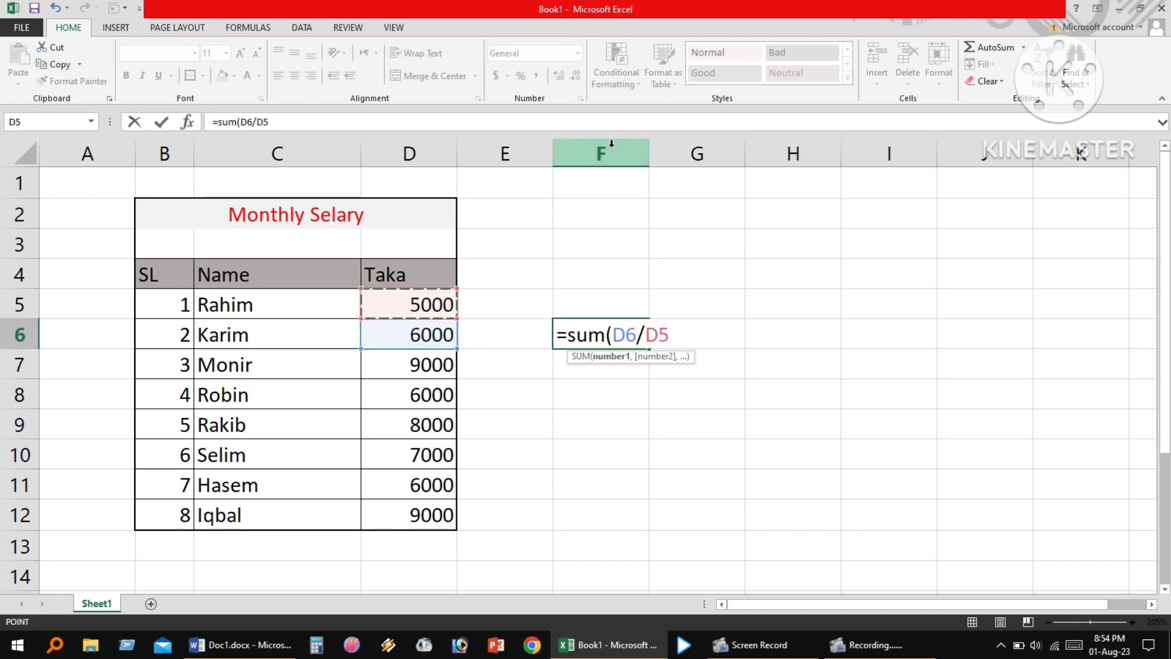
text())
key(Return)
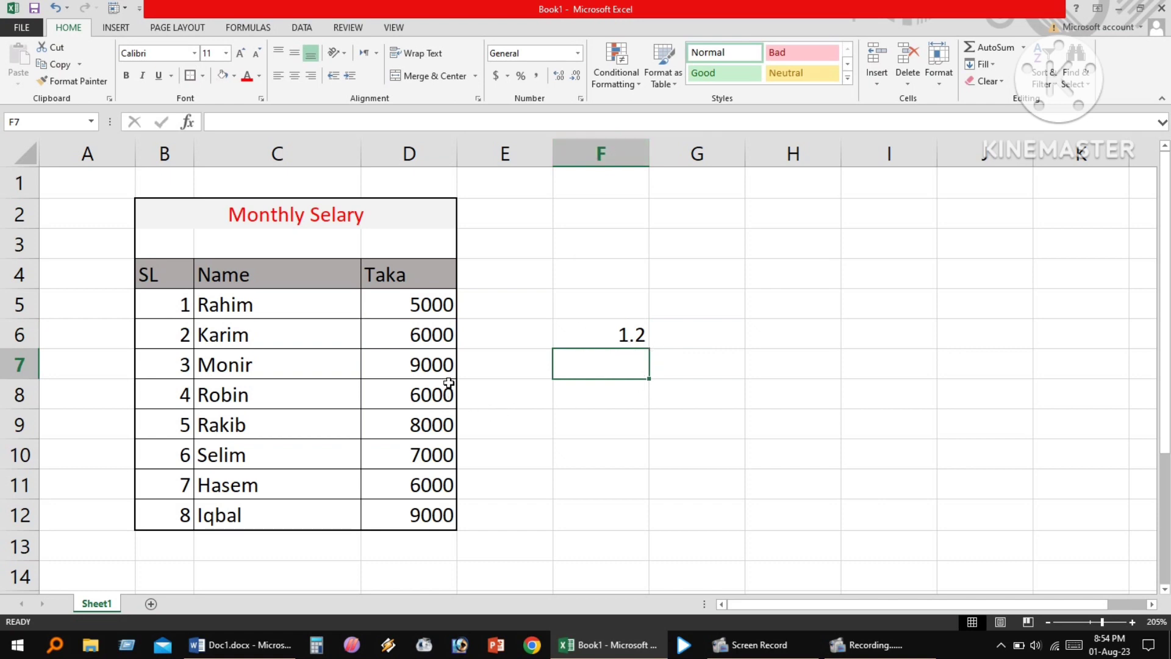
click(634, 335)
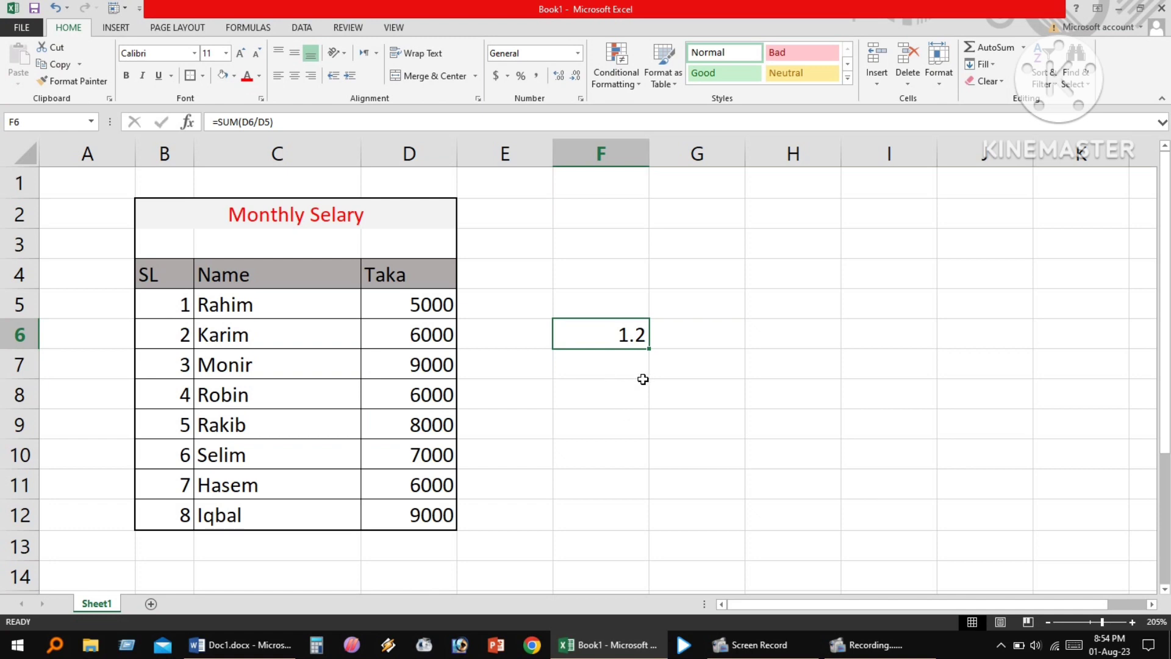
click(643, 380)
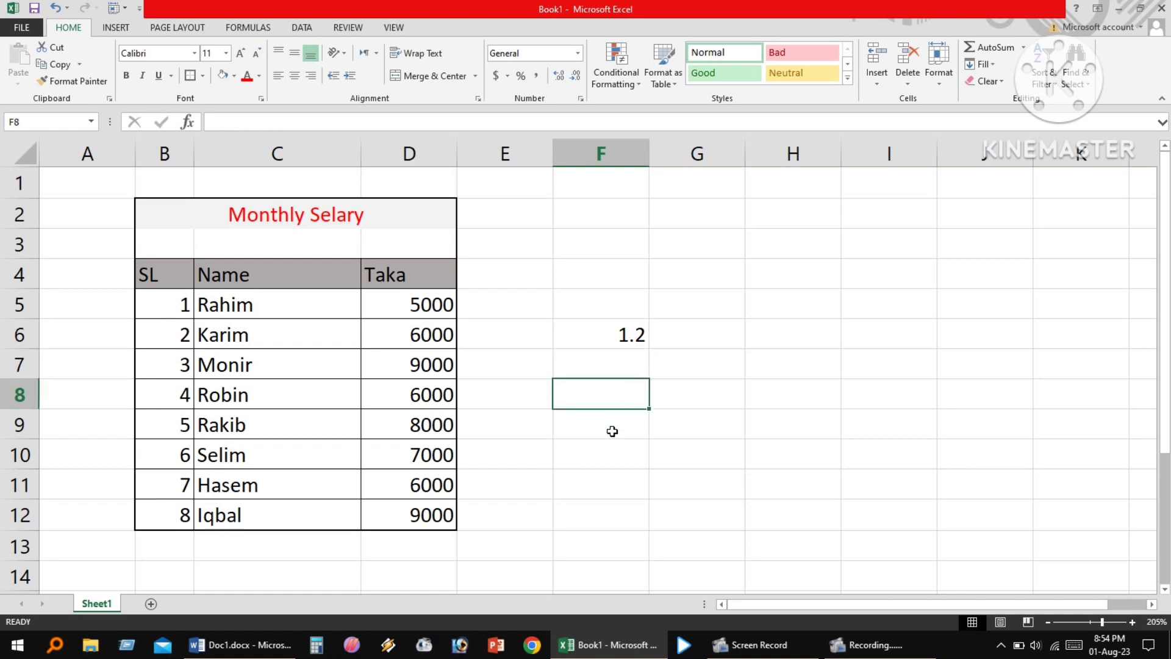